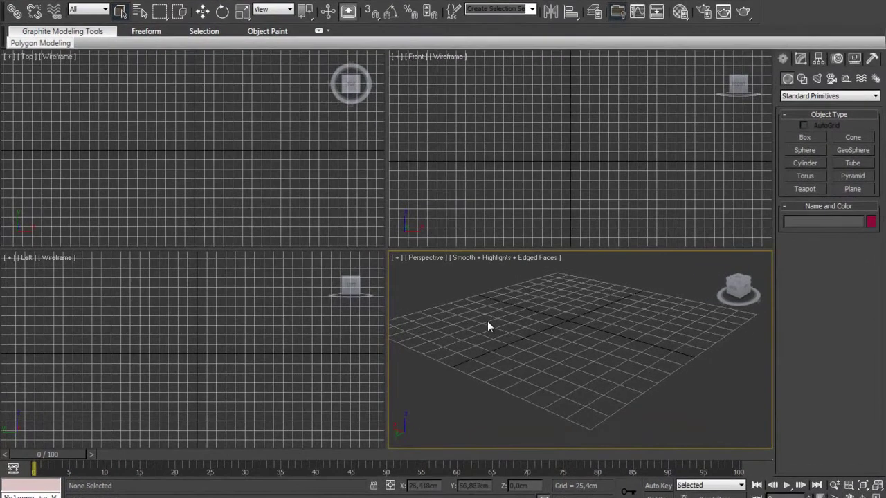
# Step: Maximize the Perspective viewport with Alt+W and frame the empty ground grid
pyautogui.hotkey('alt', 'w')
pyautogui.scroll(-3, 175, 255)
pyautogui.scroll(-3, 176, 270)
pyautogui.moveTo(298, 228)
pyautogui.mouseDown(button='middle')
pyautogui.moveTo(236, 258)
pyautogui.moveTo(274, 269)
pyautogui.moveTo(286, 318)
pyautogui.mouseUp(button='middle')
pyautogui.moveTo(297, 288)
pyautogui.keyDown('alt'); pyautogui.mouseDown(button='middle')
pyautogui.moveTo(336, 254)
pyautogui.moveTo(297, 267)
pyautogui.mouseUp(button='middle'); pyautogui.keyUp('alt')
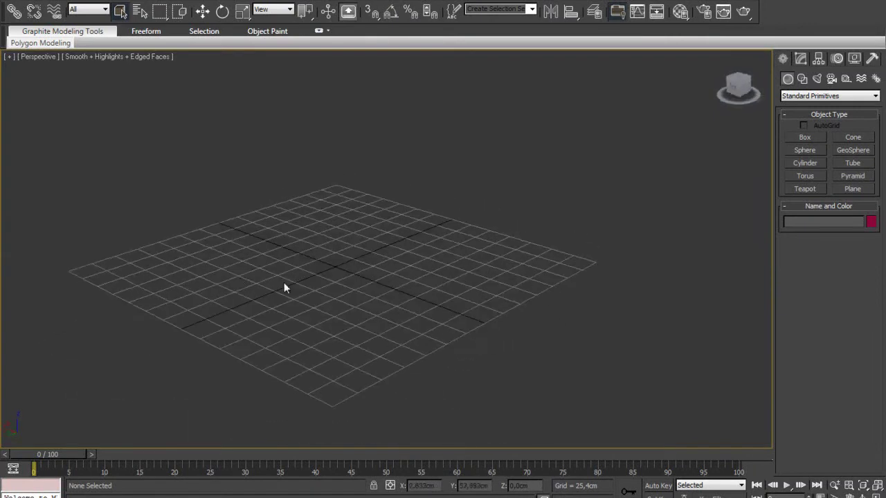
pyautogui.moveTo(247, 280)
pyautogui.keyDown('alt'); pyautogui.mouseDown(button='middle')
pyautogui.moveTo(310, 300)
pyautogui.moveTo(285, 295)
pyautogui.moveTo(263, 304)
pyautogui.moveTo(261, 289)
pyautogui.mouseUp(button='middle'); pyautogui.keyUp('alt')
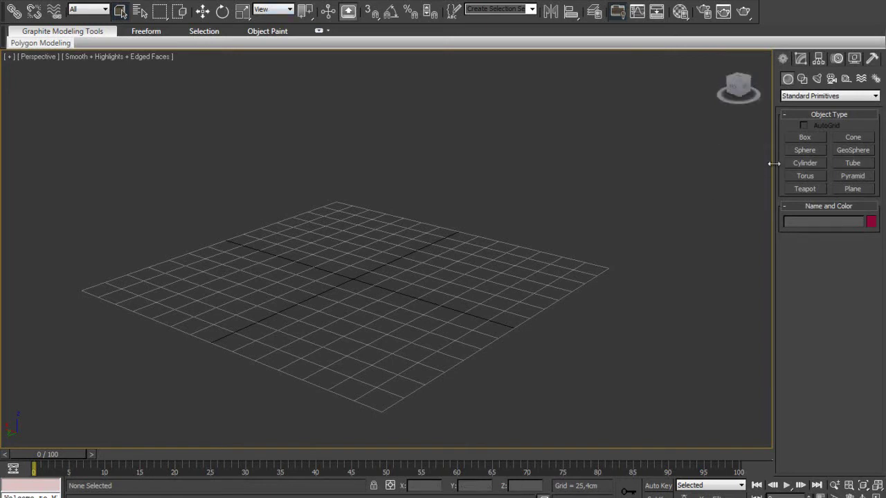
# Step: Draw a box on the grid with 3D snaps turned on
pyautogui.click(799, 137)
pyautogui.keyDown('alt'); pyautogui.moveTo(329, 291); pyautogui.dragTo(366, 311, button='middle'); pyautogui.keyUp('alt')
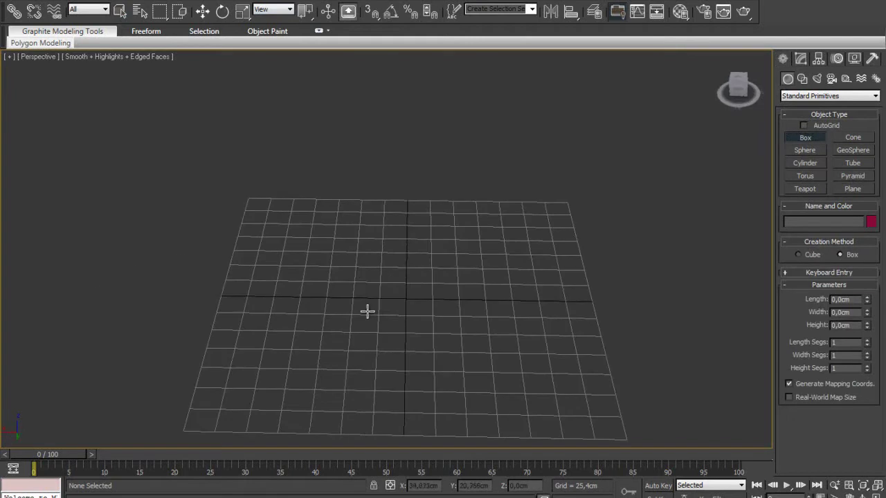
pyautogui.keyDown('alt'); pyautogui.moveTo(540, 253); pyautogui.dragTo(545, 259, button='middle'); pyautogui.keyUp('alt')
pyautogui.press('s')
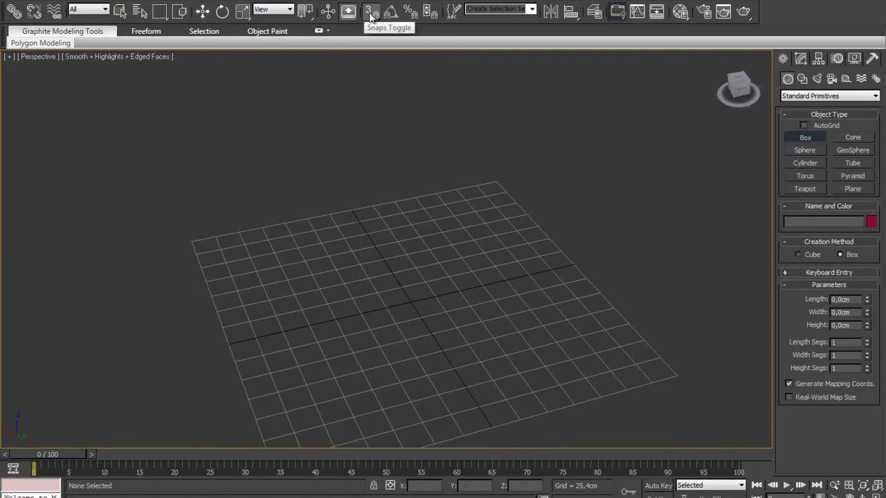
pyautogui.moveTo(344, 284); pyautogui.dragTo(477, 318)
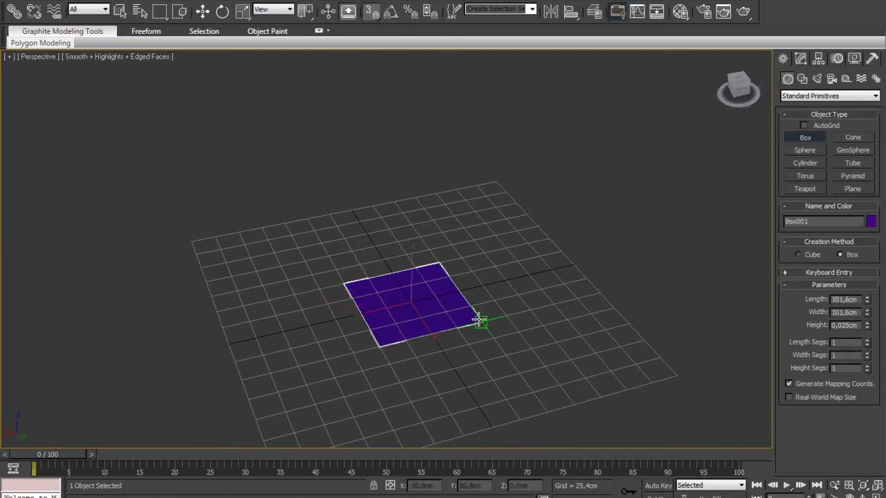
pyautogui.click(470, 251)
pyautogui.keyDown('alt'); pyautogui.moveTo(590, 265); pyautogui.dragTo(820, 314, button='middle'); pyautogui.keyUp('alt')
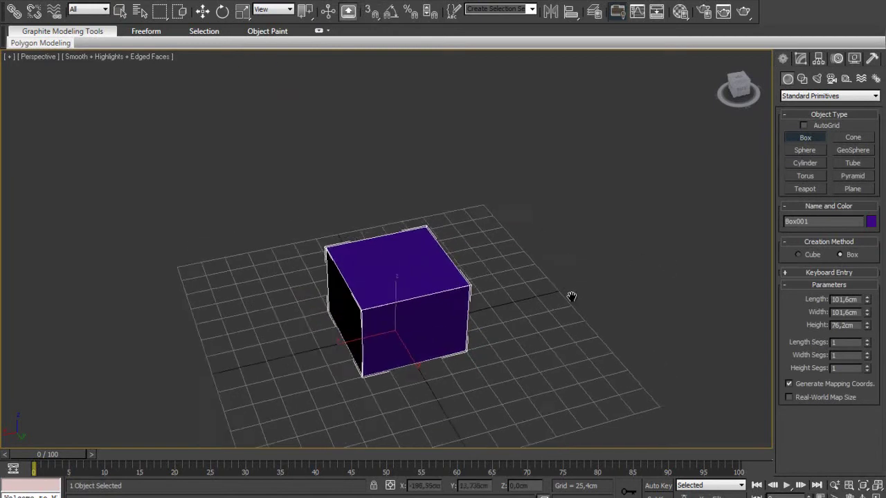
# Step: Set the box's length, width and height to 100 cm each
pyautogui.click(811, 299)
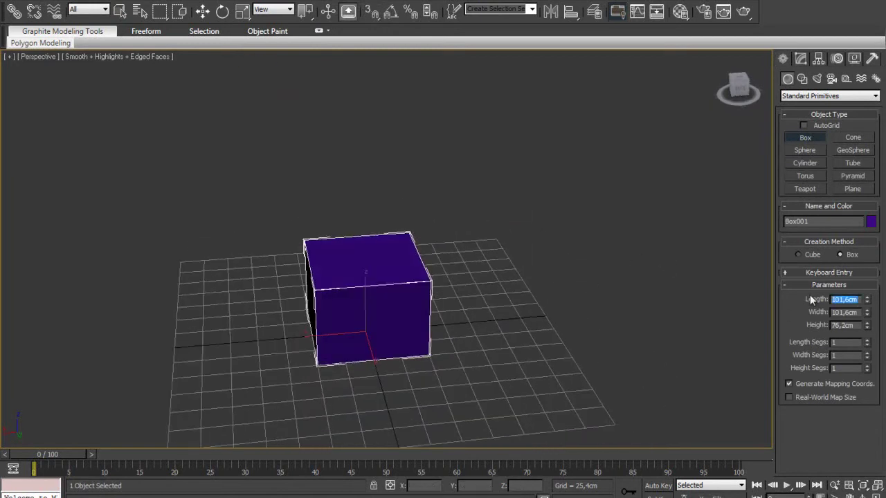
pyautogui.write('100')
pyautogui.press('Tab')
pyautogui.write('100')
pyautogui.press('Return')
pyautogui.doubleClick(844, 326)
pyautogui.write('100')
pyautogui.press('Return')
pyautogui.moveTo(395, 291); pyautogui.dragTo(407, 293, button='middle')
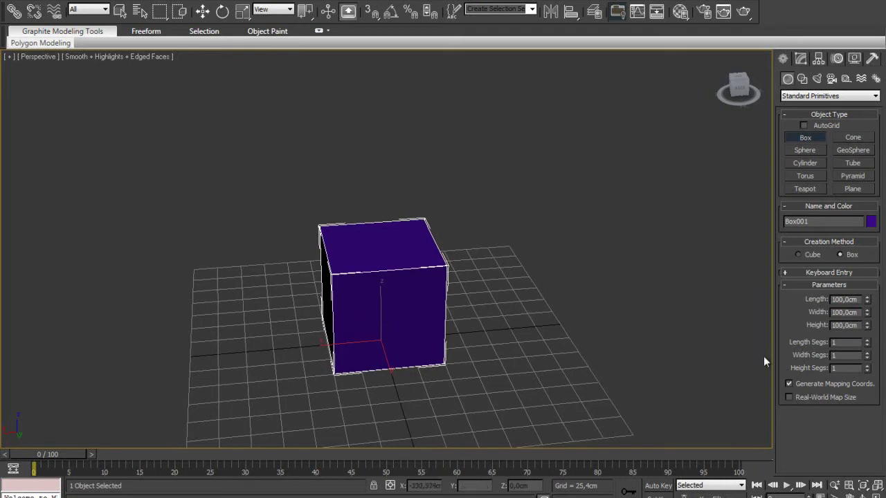
# Step: Split the box length into 2 segments and stop creating boxes
pyautogui.click(866, 339)
pyautogui.keyDown('alt'); pyautogui.moveTo(416, 367); pyautogui.dragTo(552, 360, button='middle'); pyautogui.keyUp('alt')
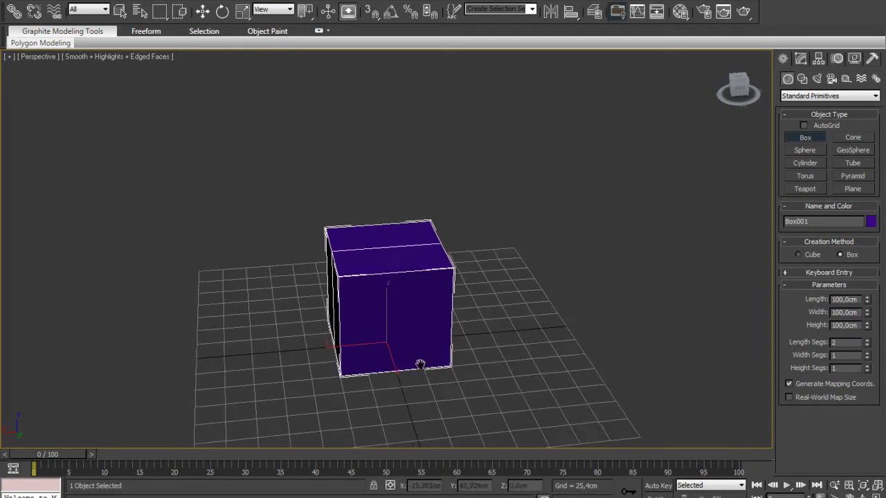
pyautogui.scroll(3, 520, 292)
pyautogui.moveTo(520, 292)
pyautogui.keyDown('alt'); pyautogui.mouseDown(button='middle')
pyautogui.moveTo(443, 332)
pyautogui.moveTo(452, 332)
pyautogui.mouseUp(button='middle'); pyautogui.keyUp('alt')
pyautogui.click(120, 10)
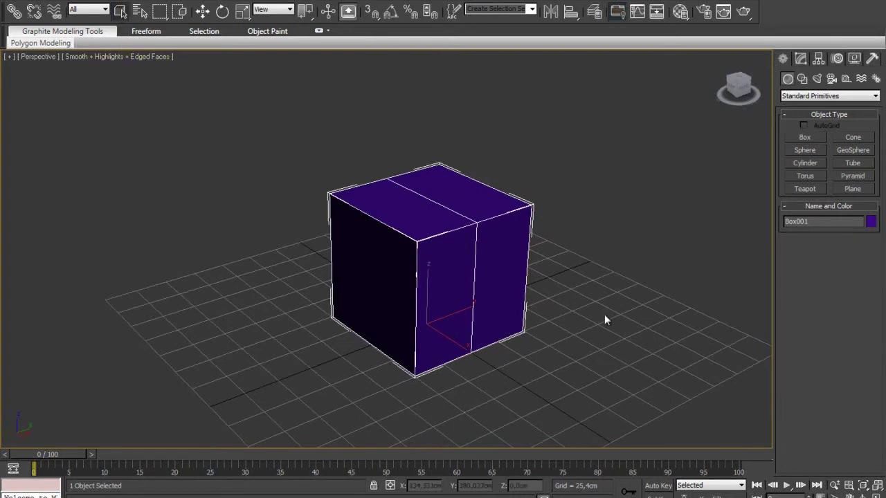
# Step: Set Width Segs and Height Segs to 2 in the Modify panel
pyautogui.click(801, 60)
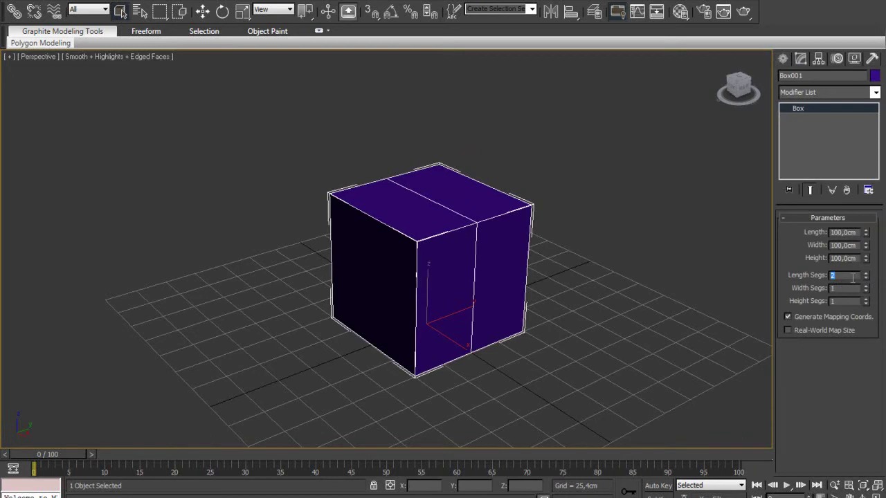
pyautogui.write('2')
pyautogui.press('Tab')
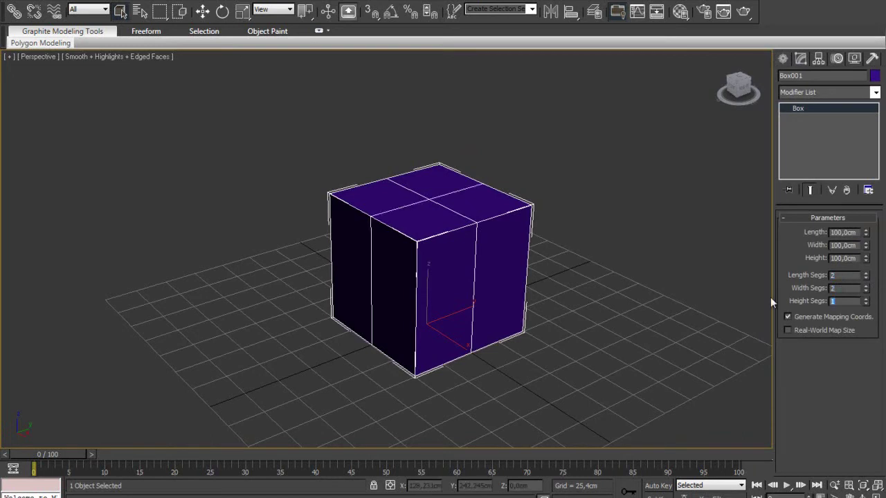
pyautogui.write('2')
pyautogui.press('Tab')
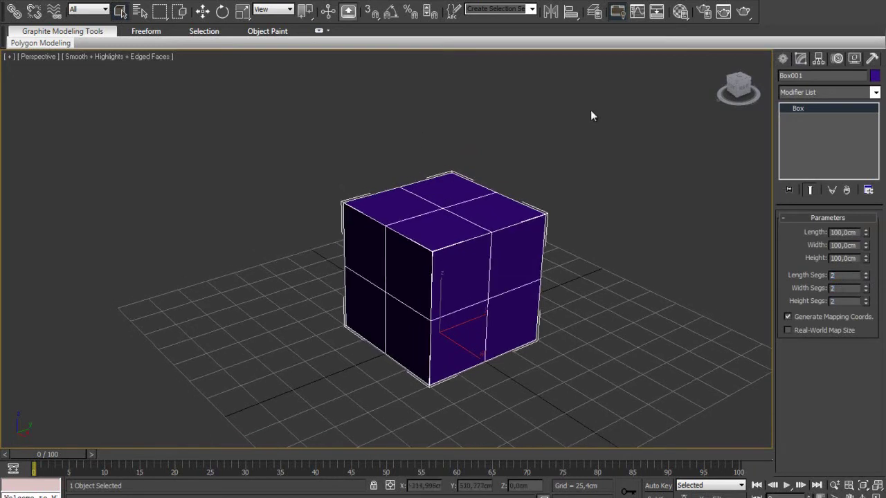
pyautogui.click(680, 274)
pyautogui.click(388, 293)
# Step: Convert Box001 to an Editable Mesh from the right-click quad menu
pyautogui.rightClick(444, 222)
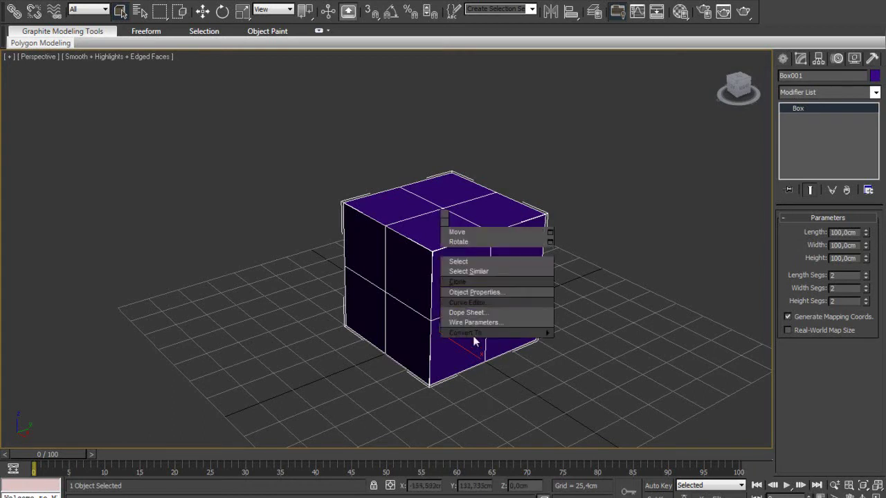
pyautogui.moveTo(477, 332)
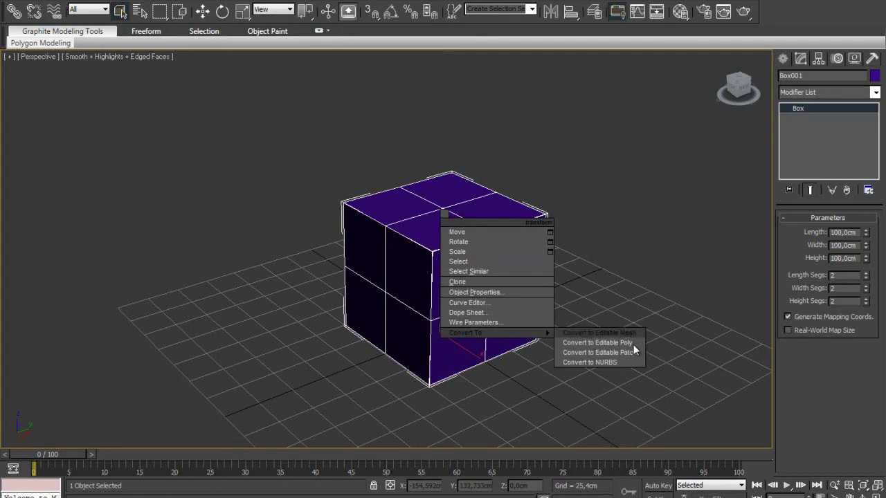
pyautogui.click(611, 334)
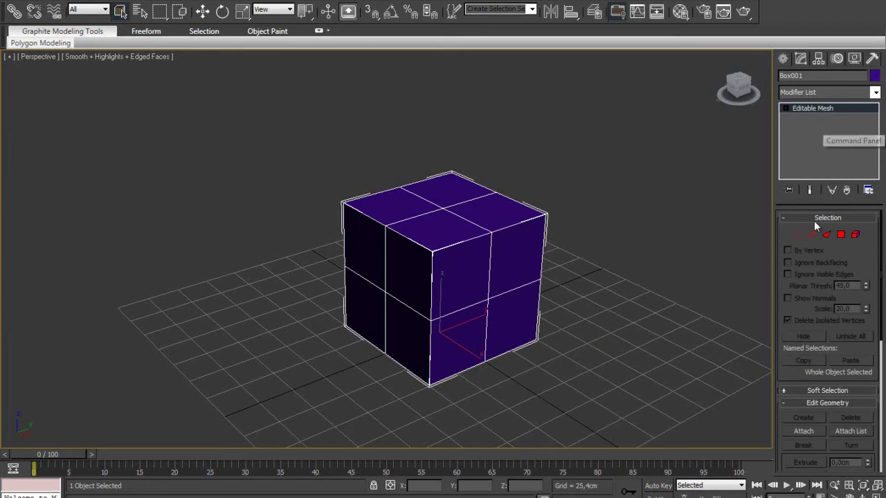
pyautogui.click(641, 219)
pyautogui.click(452, 210)
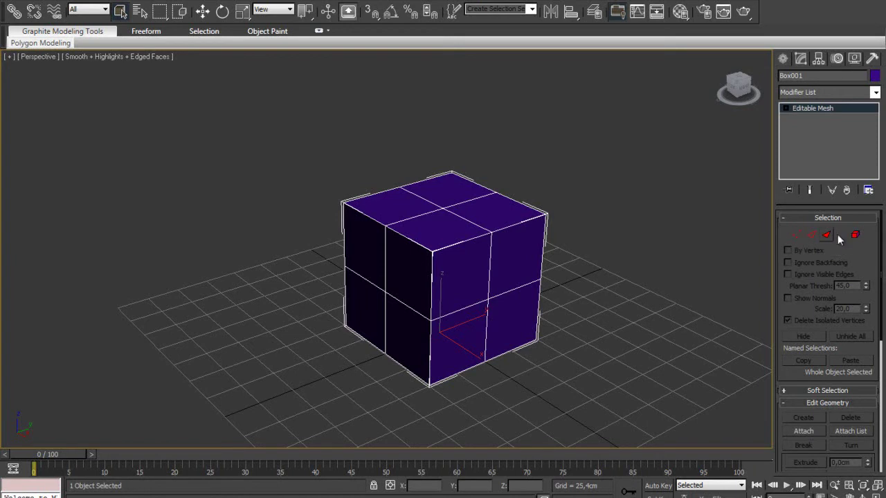
# Step: Switch to Vertex level and select the cube's top front-left corner in wireframe
pyautogui.click(796, 235)
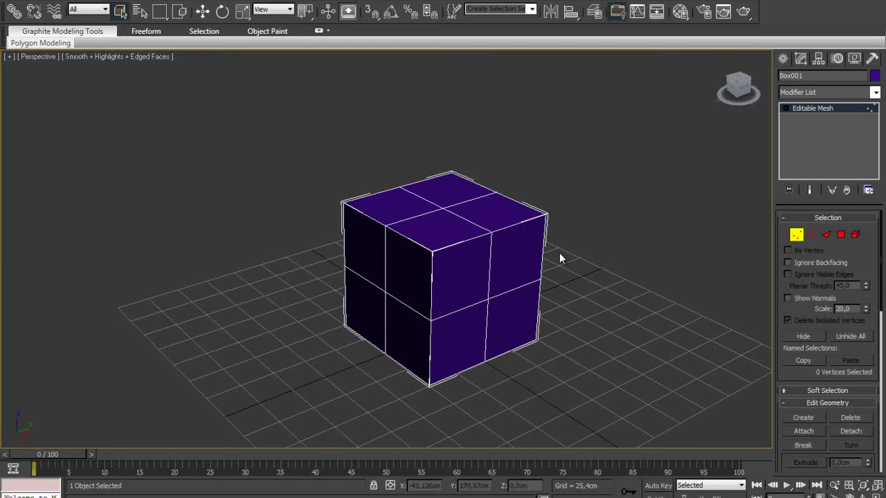
pyautogui.moveTo(553, 255)
pyautogui.keyDown('alt'); pyautogui.mouseDown(button='middle')
pyautogui.moveTo(468, 272)
pyautogui.moveTo(439, 259)
pyautogui.moveTo(485, 251)
pyautogui.moveTo(374, 236)
pyautogui.mouseUp(button='middle'); pyautogui.keyUp('alt')
pyautogui.press('F3')
pyautogui.scroll(2, 388, 245)
pyautogui.scroll(3, 409, 257)
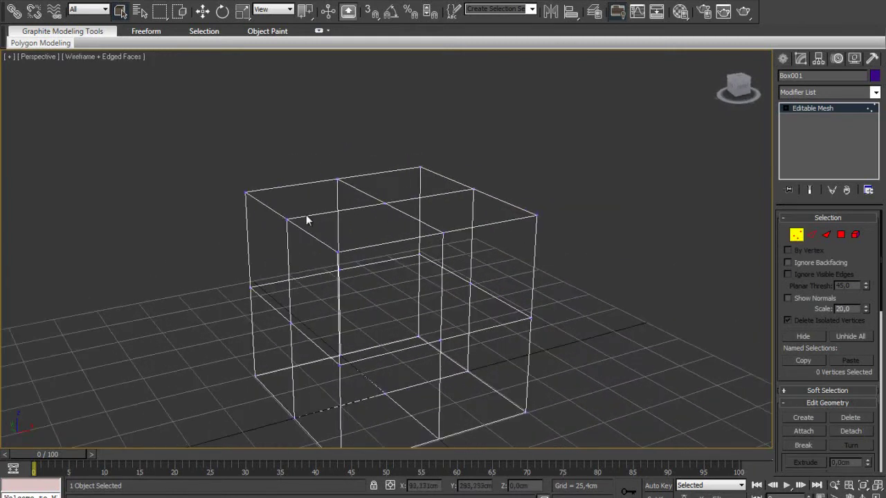
pyautogui.scroll(4, 310, 219)
pyautogui.moveTo(304, 257); pyautogui.dragTo(352, 292)
pyautogui.moveTo(304, 252); pyautogui.dragTo(353, 292)
pyautogui.moveTo(306, 251); pyautogui.dragTo(353, 296)
pyautogui.moveTo(353, 295)
pyautogui.keyDown('alt'); pyautogui.mouseDown(button='middle')
pyautogui.moveTo(378, 305)
pyautogui.moveTo(386, 327)
pyautogui.mouseUp(button='middle'); pyautogui.keyUp('alt')
# Step: Clear the selection, select another corner vertex, and return to shaded display
pyautogui.click(378, 305)
pyautogui.scroll(2, 347, 302)
pyautogui.scroll(-2, 347, 302)
pyautogui.keyDown('alt'); pyautogui.moveTo(342, 299); pyautogui.dragTo(305, 288, button='middle'); pyautogui.keyUp('alt')
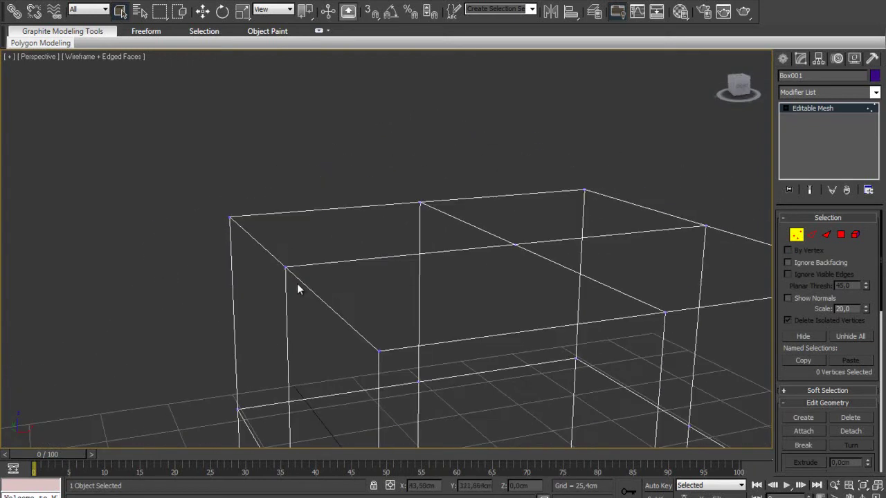
pyautogui.moveTo(261, 264); pyautogui.dragTo(319, 294)
pyautogui.scroll(-3, 333, 297)
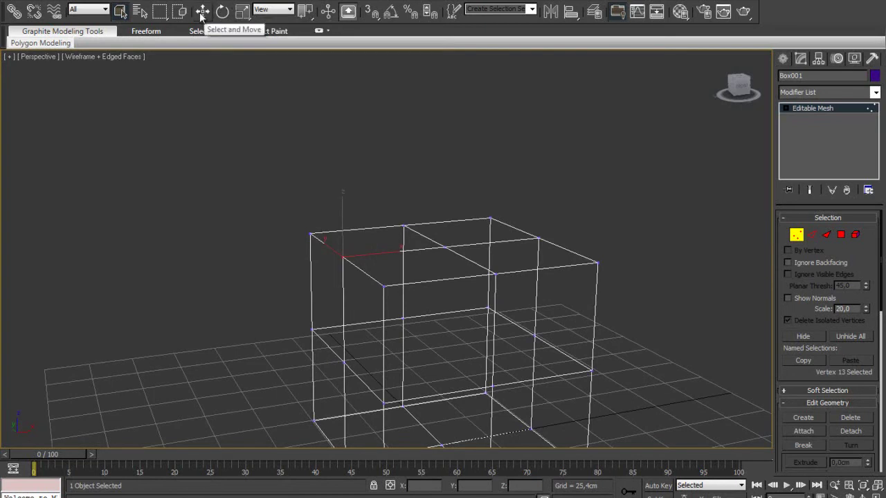
pyautogui.press('F3')
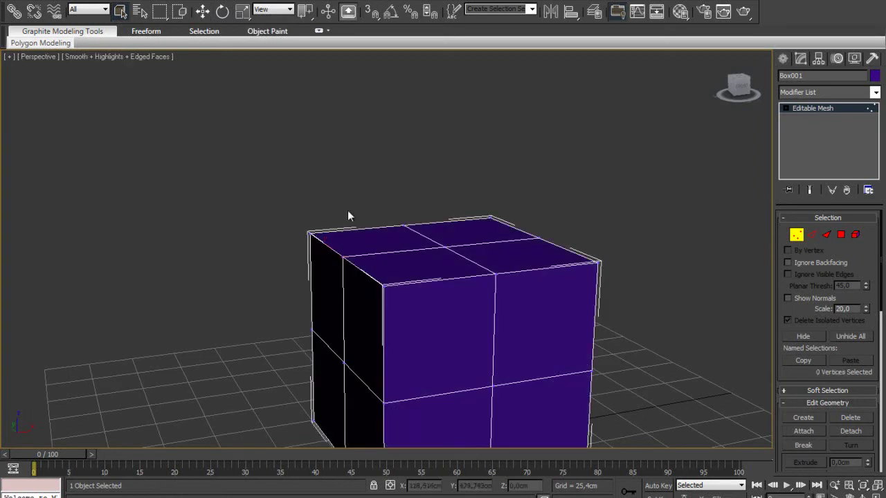
pyautogui.click(202, 11)
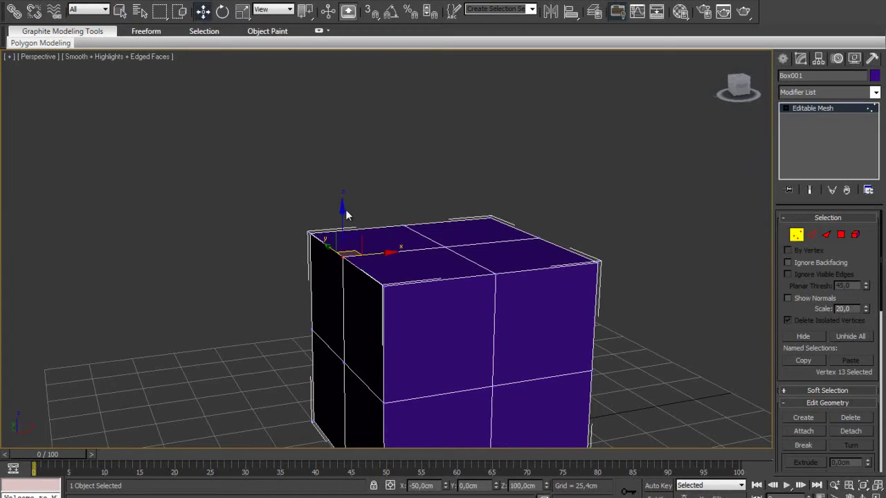
pyautogui.moveTo(342, 207); pyautogui.dragTo(353, 130)
pyautogui.keyDown('alt'); pyautogui.moveTo(450, 286); pyautogui.dragTo(349, 291, button='middle'); pyautogui.keyUp('alt')
pyautogui.keyDown('alt'); pyautogui.moveTo(441, 204); pyautogui.dragTo(336, 180, button='middle'); pyautogui.keyUp('alt')
pyautogui.hotkey('ctrl', 'z')
pyautogui.click(539, 199)
pyautogui.moveTo(341, 251); pyautogui.dragTo(340, 261, button='middle')
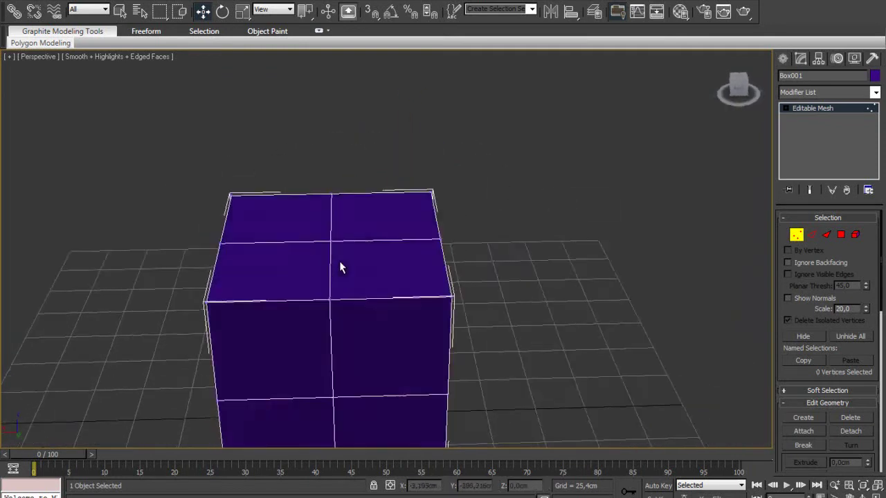
pyautogui.scroll(3, 417, 250)
pyautogui.scroll(3, 473, 243)
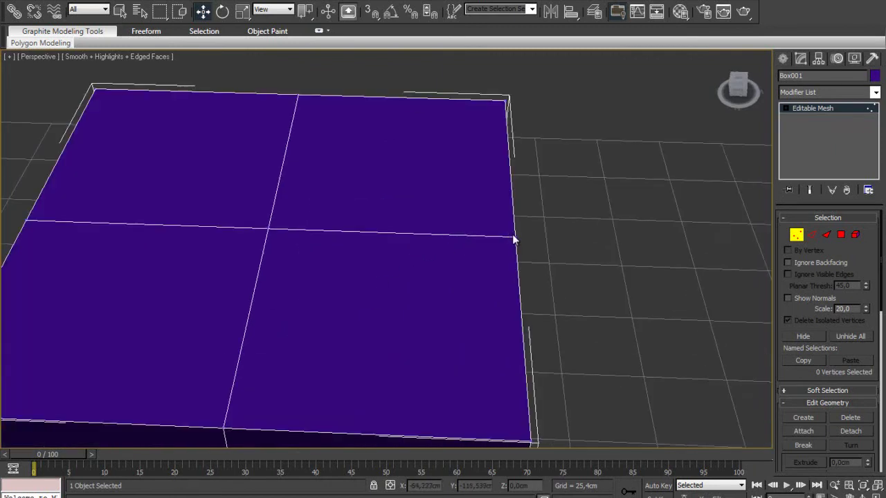
pyautogui.scroll(-5, 514, 237)
pyautogui.moveTo(452, 297)
pyautogui.keyDown('alt'); pyautogui.mouseDown(button='middle')
pyautogui.moveTo(505, 277)
pyautogui.moveTo(487, 281)
pyautogui.mouseUp(button='middle'); pyautogui.keyUp('alt')
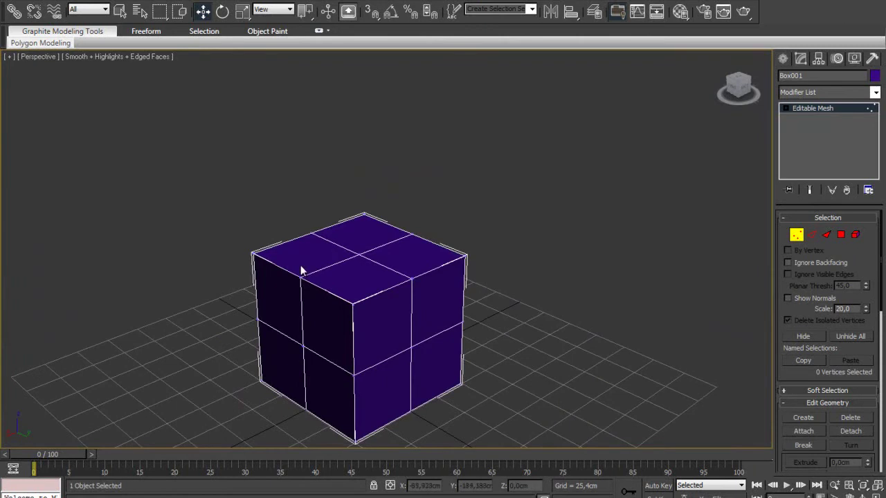
pyautogui.moveTo(285, 264); pyautogui.dragTo(426, 318)
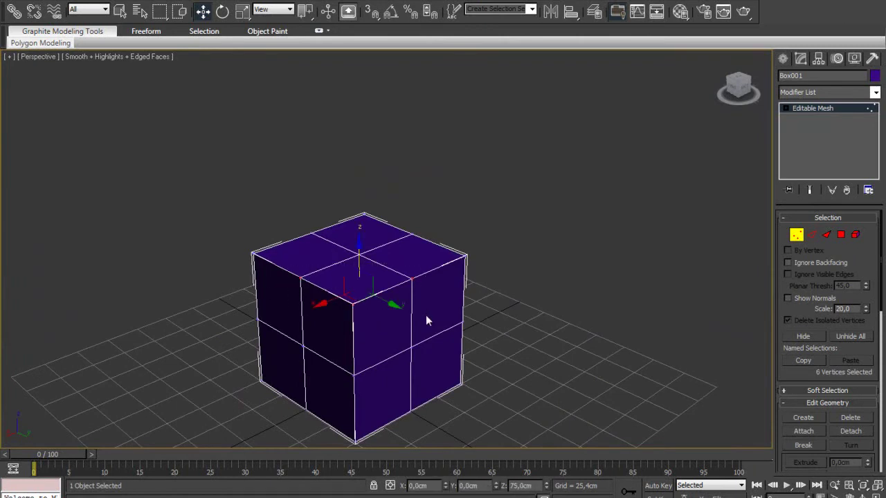
pyautogui.moveTo(426, 319)
pyautogui.keyDown('alt'); pyautogui.mouseDown(button='middle')
pyautogui.moveTo(531, 266)
pyautogui.moveTo(530, 293)
pyautogui.moveTo(433, 337)
pyautogui.mouseUp(button='middle'); pyautogui.keyUp('alt')
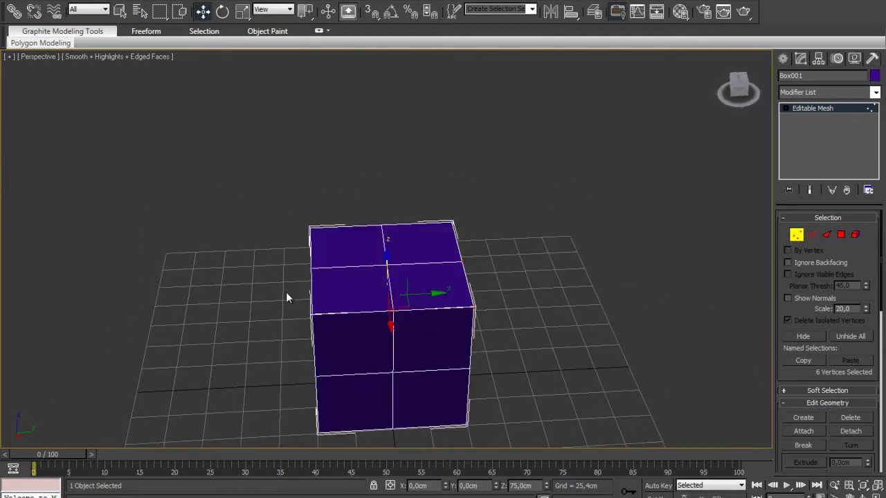
pyautogui.press('F3')
pyautogui.keyDown('alt'); pyautogui.moveTo(279, 306); pyautogui.dragTo(431, 271, button='middle'); pyautogui.keyUp('alt')
pyautogui.scroll(3, 342, 312)
pyautogui.keyDown('alt'); pyautogui.moveTo(341, 312); pyautogui.dragTo(376, 295, button='middle'); pyautogui.keyUp('alt')
pyautogui.scroll(2, 445, 223)
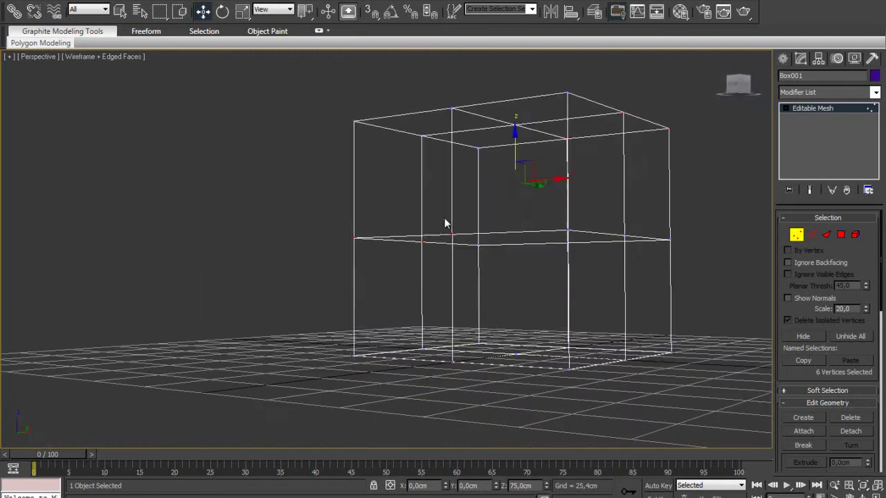
pyautogui.press('F3')
pyautogui.moveTo(447, 240)
pyautogui.keyDown('alt'); pyautogui.mouseDown(button='middle')
pyautogui.moveTo(384, 250)
pyautogui.moveTo(417, 252)
pyautogui.mouseUp(button='middle'); pyautogui.keyUp('alt')
pyautogui.keyDown('alt'); pyautogui.moveTo(353, 240); pyautogui.dragTo(450, 306, button='middle'); pyautogui.keyUp('alt')
pyautogui.press('F4')
pyautogui.moveTo(451, 179)
pyautogui.keyDown('alt'); pyautogui.mouseDown(button='middle')
pyautogui.moveTo(504, 231)
pyautogui.moveTo(326, 166)
pyautogui.moveTo(366, 269)
pyautogui.mouseUp(button='middle'); pyautogui.keyUp('alt')
pyautogui.moveTo(389, 273); pyautogui.dragTo(552, 320)
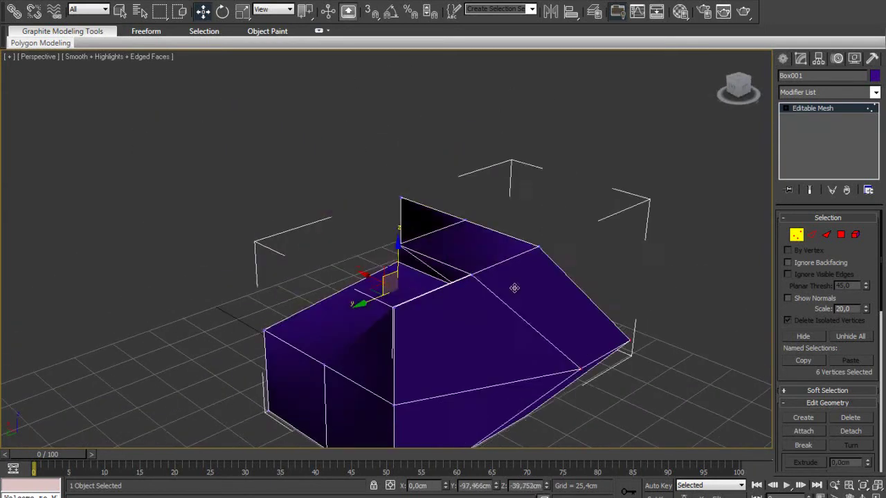
pyautogui.rightClick(551, 320)
pyautogui.moveTo(512, 339); pyautogui.dragTo(503, 337, button='middle')
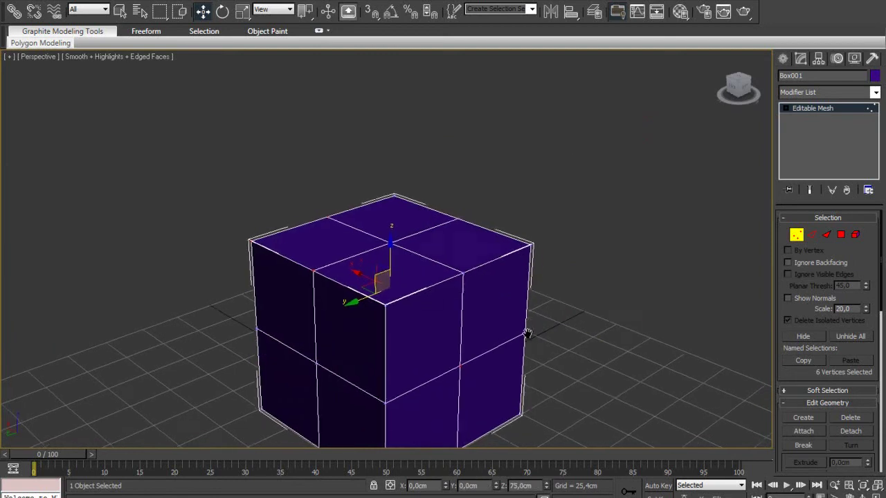
pyautogui.moveTo(612, 338)
pyautogui.keyDown('alt'); pyautogui.mouseDown(button='middle')
pyautogui.moveTo(575, 356)
pyautogui.moveTo(677, 321)
pyautogui.mouseUp(button='middle'); pyautogui.keyUp('alt')
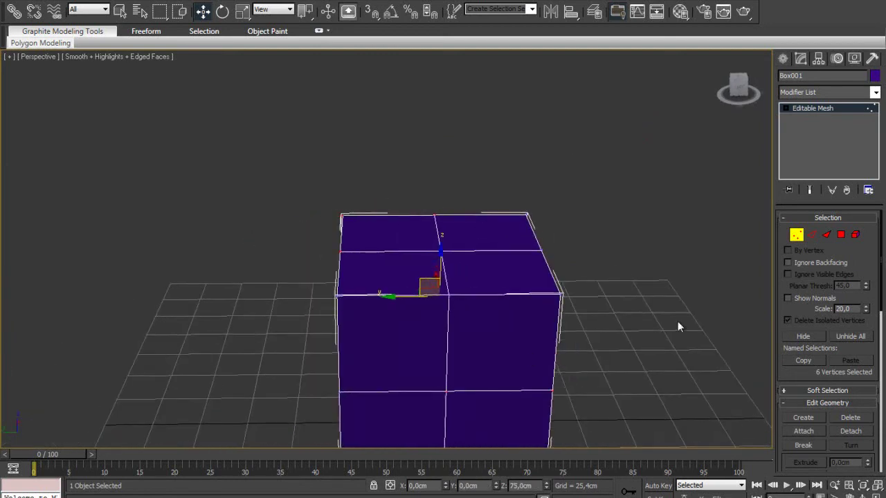
# Step: Enable Ignore Backfacing, select the four top vertices, test a move, and undo it
pyautogui.click(789, 262)
pyautogui.click(634, 287)
pyautogui.moveTo(634, 287)
pyautogui.keyDown('alt'); pyautogui.mouseDown(button='middle')
pyautogui.moveTo(429, 322)
pyautogui.moveTo(581, 313)
pyautogui.moveTo(150, 298)
pyautogui.mouseUp(button='middle'); pyautogui.keyUp('alt')
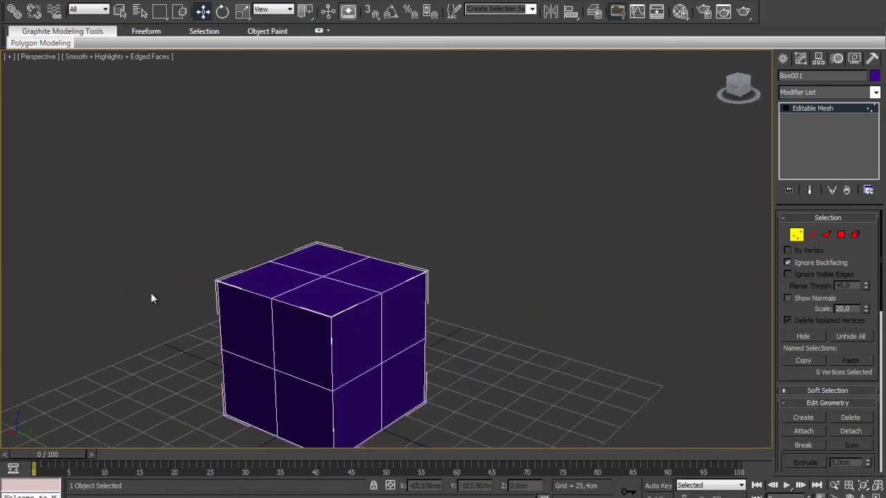
pyautogui.scroll(-3, 289, 296)
pyautogui.moveTo(273, 302); pyautogui.dragTo(340, 276, button='middle')
pyautogui.scroll(3, 277, 311)
pyautogui.scroll(3, 277, 316)
pyautogui.scroll(-2, 337, 291)
pyautogui.moveTo(309, 254); pyautogui.dragTo(432, 313)
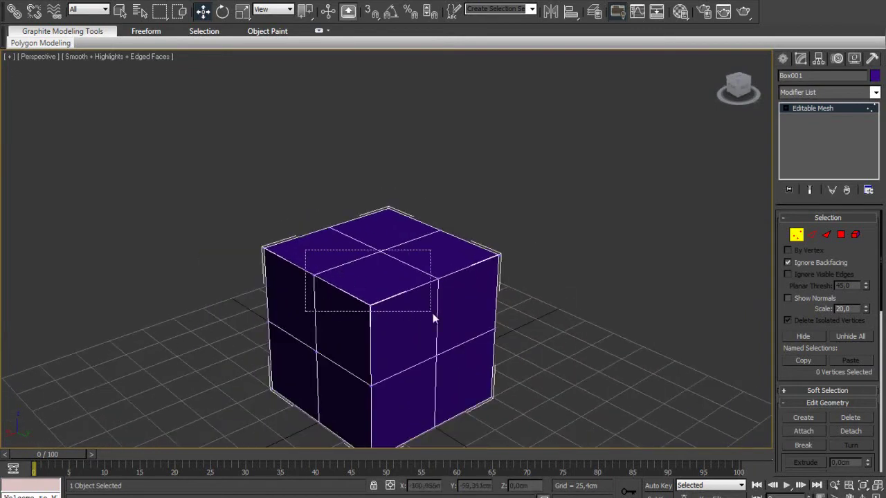
pyautogui.moveTo(293, 362)
pyautogui.keyDown('alt'); pyautogui.mouseDown(button='middle')
pyautogui.moveTo(338, 332)
pyautogui.moveTo(432, 301)
pyautogui.moveTo(425, 325)
pyautogui.mouseUp(button='middle'); pyautogui.keyUp('alt')
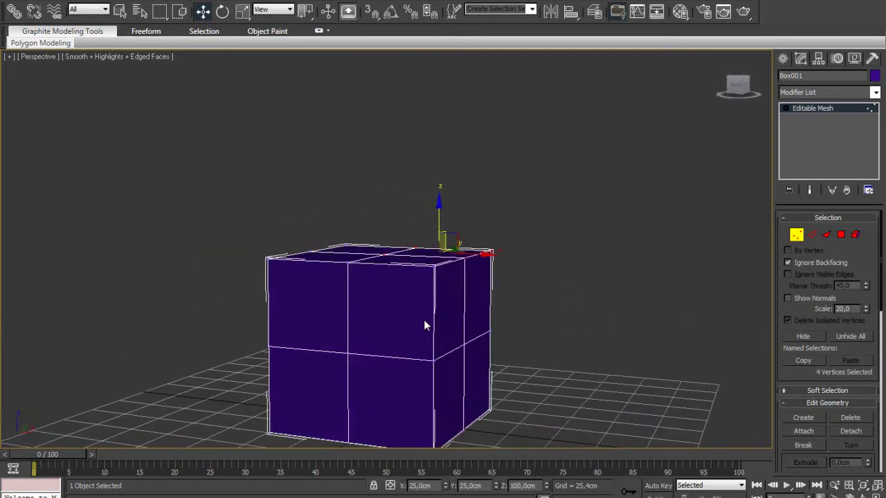
pyautogui.moveTo(449, 238); pyautogui.dragTo(459, 215)
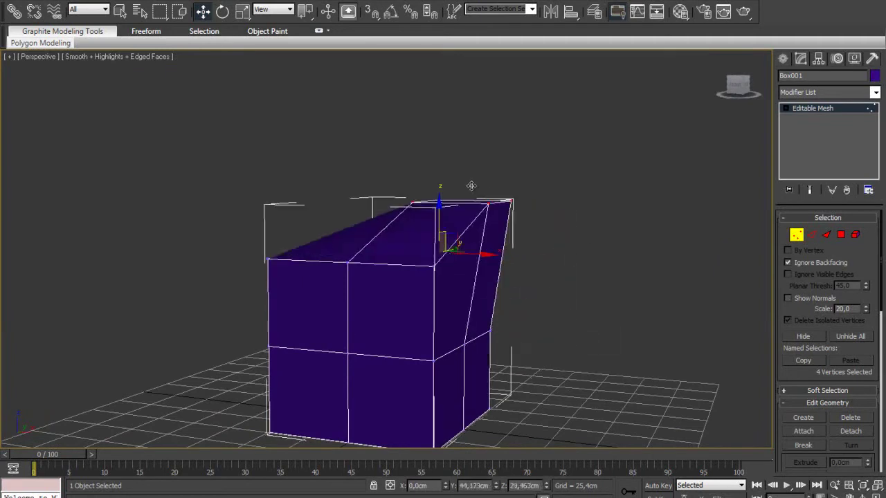
pyautogui.hotkey('ctrl', 'z')
pyautogui.click(561, 236)
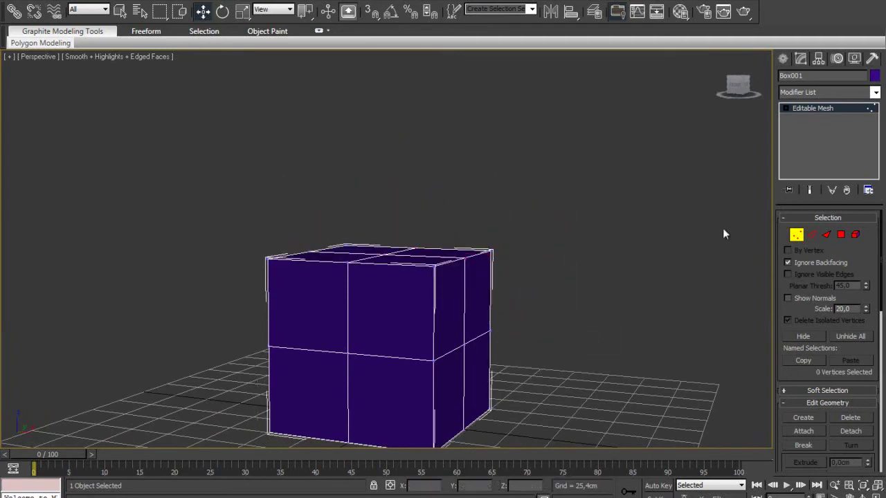
# Step: Drag a rectangular selection region over the box's vertices from a low oblique view
pyautogui.moveTo(467, 274)
pyautogui.keyDown('alt'); pyautogui.mouseDown(button='middle')
pyautogui.moveTo(443, 310)
pyautogui.moveTo(376, 340)
pyautogui.moveTo(546, 355)
pyautogui.moveTo(450, 380)
pyautogui.moveTo(475, 277)
pyautogui.moveTo(431, 299)
pyautogui.mouseUp(button='middle'); pyautogui.keyUp('alt')
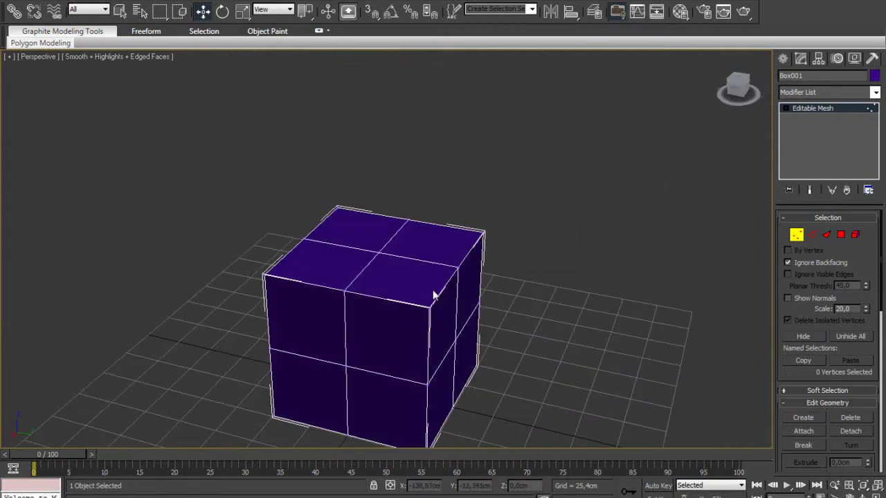
pyautogui.moveTo(382, 322)
pyautogui.keyDown('alt'); pyautogui.mouseDown(button='middle')
pyautogui.moveTo(340, 332)
pyautogui.moveTo(427, 309)
pyautogui.moveTo(419, 289)
pyautogui.moveTo(459, 357)
pyautogui.moveTo(413, 330)
pyautogui.moveTo(425, 316)
pyautogui.moveTo(378, 328)
pyautogui.moveTo(366, 359)
pyautogui.mouseUp(button='middle'); pyautogui.keyUp('alt')
pyautogui.keyDown('alt'); pyautogui.moveTo(267, 340); pyautogui.dragTo(334, 338, button='middle'); pyautogui.keyUp('alt')
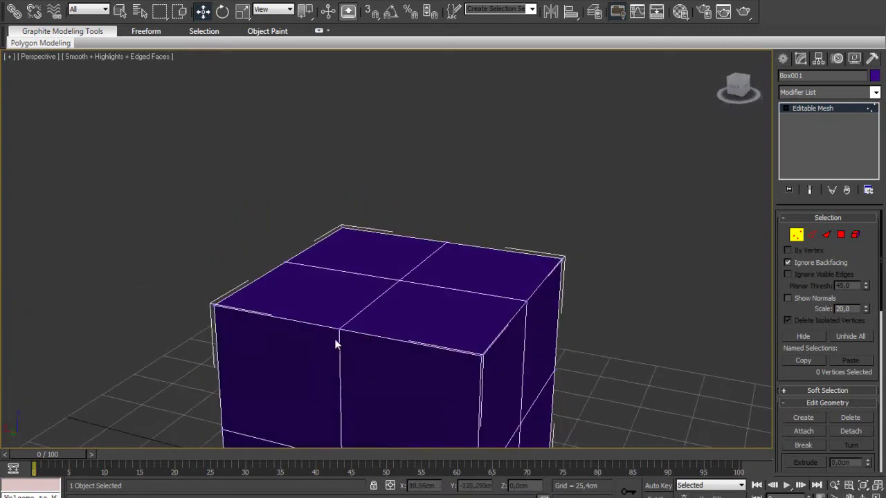
pyautogui.moveTo(292, 308)
pyautogui.keyDown('alt'); pyautogui.mouseDown(button='middle')
pyautogui.moveTo(346, 357)
pyautogui.moveTo(379, 362)
pyautogui.moveTo(604, 366)
pyautogui.moveTo(554, 356)
pyautogui.moveTo(574, 332)
pyautogui.mouseUp(button='middle'); pyautogui.keyUp('alt')
pyautogui.scroll(2, 346, 357)
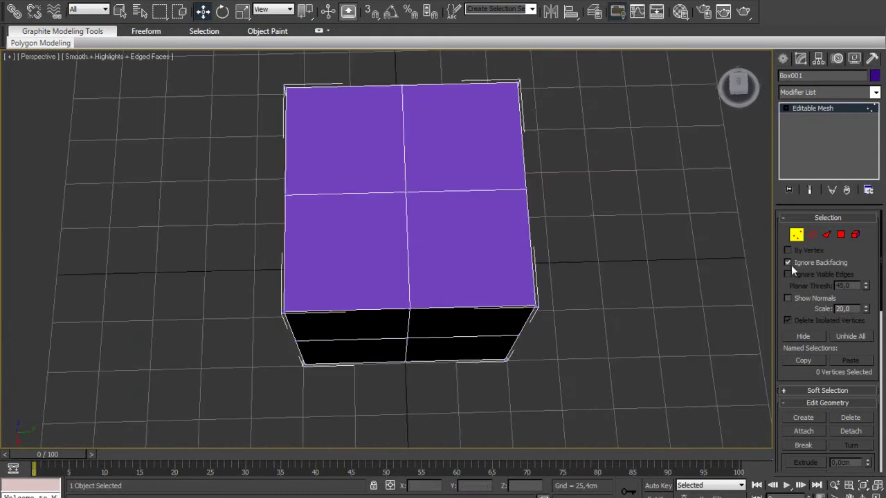
pyautogui.moveTo(467, 285)
pyautogui.keyDown('alt'); pyautogui.mouseDown(button='middle')
pyautogui.moveTo(491, 334)
pyautogui.moveTo(466, 331)
pyautogui.moveTo(413, 357)
pyautogui.moveTo(478, 352)
pyautogui.moveTo(496, 378)
pyautogui.moveTo(421, 334)
pyautogui.mouseUp(button='middle'); pyautogui.keyUp('alt')
pyautogui.scroll(5, 496, 377)
pyautogui.scroll(-3, 421, 334)
pyautogui.scroll(-2, 402, 266)
pyautogui.moveTo(245, 221)
pyautogui.mouseDown()
pyautogui.moveTo(539, 364)
pyautogui.moveTo(550, 379)
pyautogui.mouseUp()
# Step: Use a Fence selection region to select eight vertices, then clear the selection
pyautogui.moveTo(159, 12)
pyautogui.mouseDown()
pyautogui.moveTo(176, 65)
pyautogui.moveTo(163, 72)
pyautogui.mouseUp()
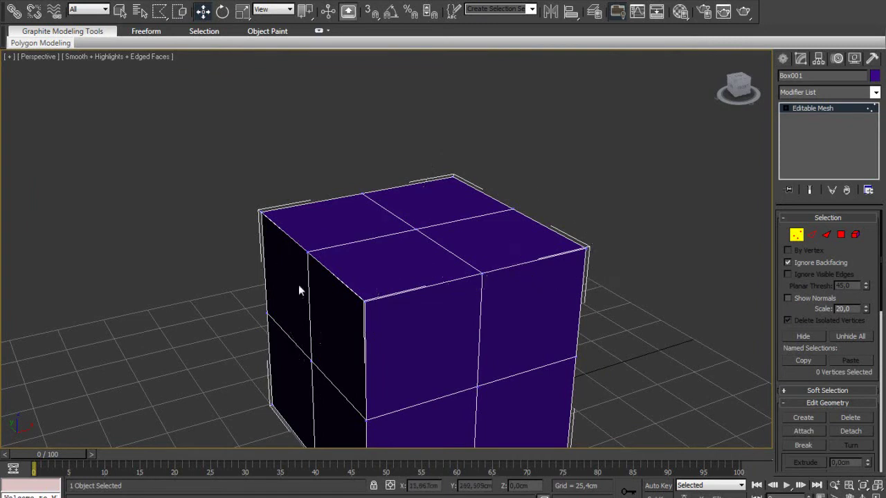
pyautogui.click(265, 262)
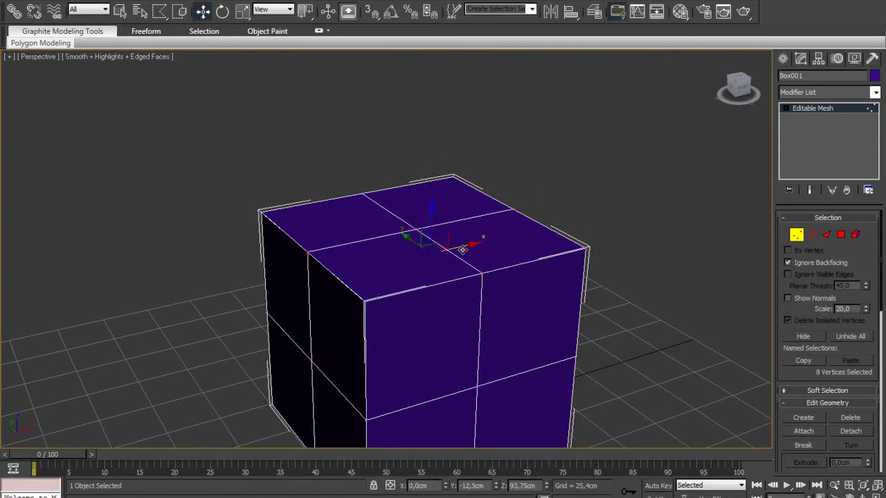
pyautogui.moveTo(431, 209)
pyautogui.keyDown('alt'); pyautogui.mouseDown(button='middle')
pyautogui.moveTo(519, 265)
pyautogui.moveTo(435, 290)
pyautogui.moveTo(435, 238)
pyautogui.moveTo(498, 235)
pyautogui.moveTo(441, 277)
pyautogui.moveTo(439, 335)
pyautogui.moveTo(391, 357)
pyautogui.moveTo(449, 244)
pyautogui.moveTo(420, 247)
pyautogui.moveTo(488, 249)
pyautogui.moveTo(451, 274)
pyautogui.moveTo(420, 237)
pyautogui.moveTo(407, 277)
pyautogui.moveTo(437, 204)
pyautogui.moveTo(357, 313)
pyautogui.moveTo(351, 308)
pyautogui.moveTo(386, 322)
pyautogui.mouseUp(button='middle'); pyautogui.keyUp('alt')
pyautogui.click(496, 236)
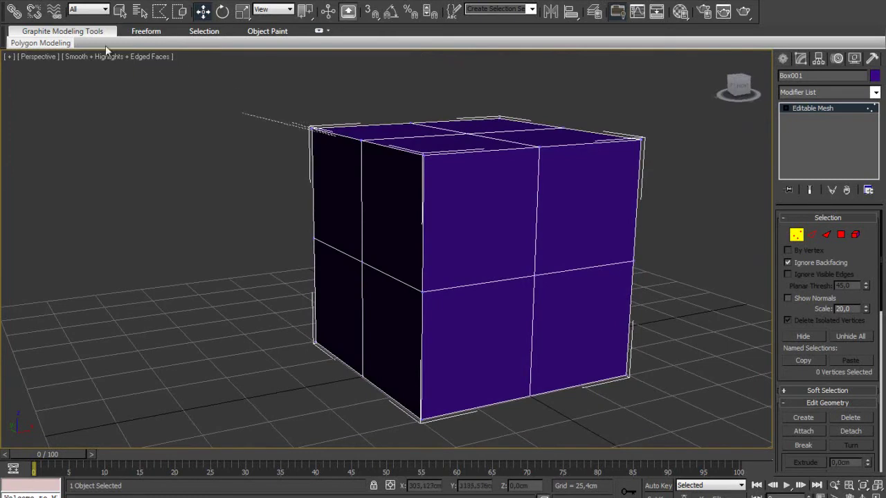
pyautogui.click(163, 39)
pyautogui.moveTo(279, 160)
pyautogui.keyDown('alt'); pyautogui.mouseDown(button='middle')
pyautogui.moveTo(289, 219)
pyautogui.moveTo(225, 267)
pyautogui.mouseUp(button='middle'); pyautogui.keyUp('alt')
pyautogui.scroll(2, 269, 200)
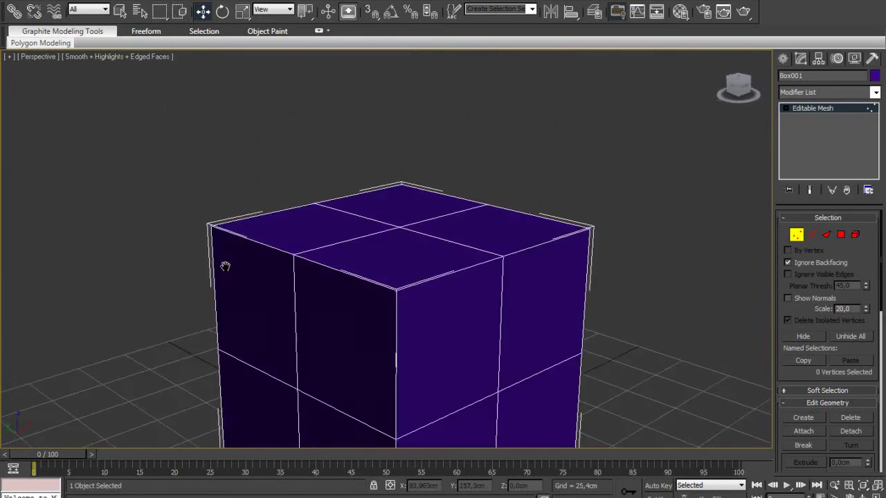
pyautogui.scroll(2, 167, 237)
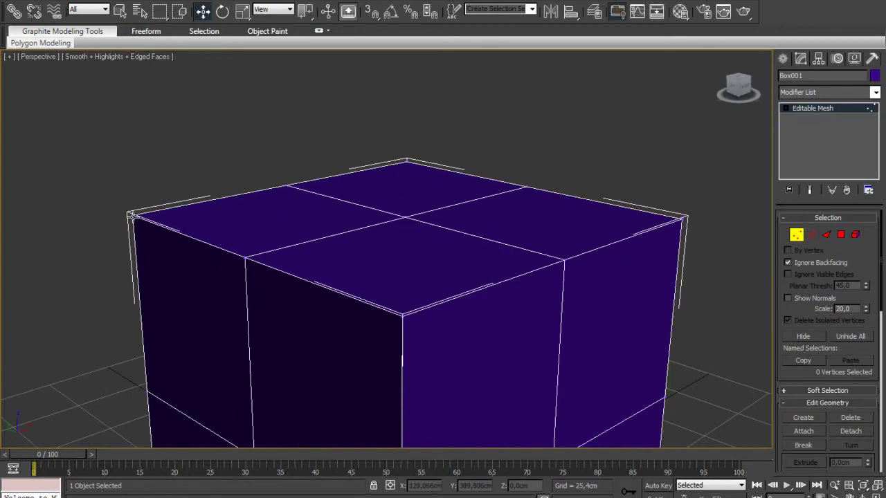
# Step: Select three corner vertices, drag them left to widen the box, and undo
pyautogui.click(132, 216)
pyautogui.moveTo(132, 216); pyautogui.dragTo(175, 230, button='middle')
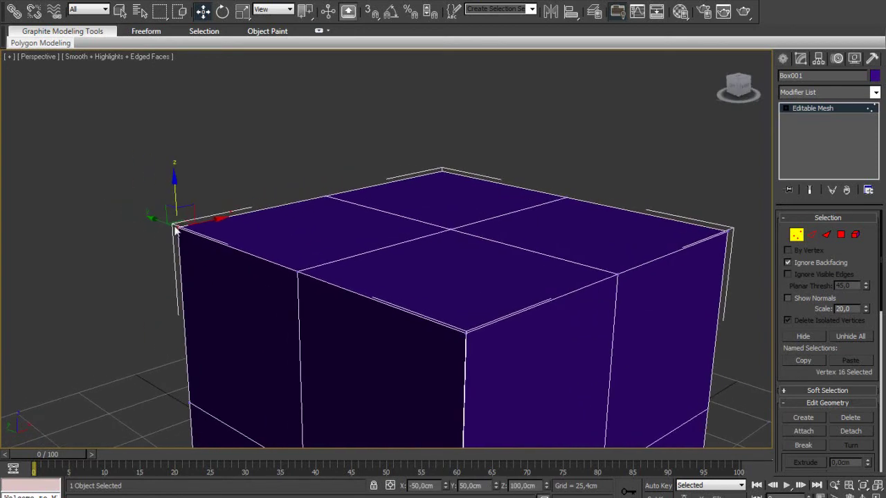
pyautogui.keyDown('ctrl'); pyautogui.click(298, 271); pyautogui.keyUp('ctrl')
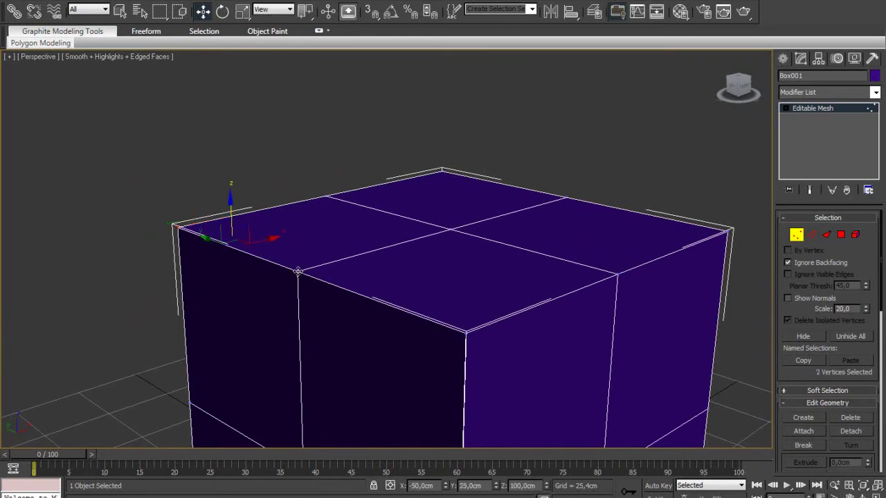
pyautogui.keyDown('ctrl'); pyautogui.click(465, 333); pyautogui.keyUp('ctrl')
pyautogui.keyDown('alt'); pyautogui.moveTo(223, 440); pyautogui.dragTo(325, 292, button='middle'); pyautogui.keyUp('alt')
pyautogui.keyDown('alt'); pyautogui.moveTo(272, 274); pyautogui.dragTo(255, 279, button='middle'); pyautogui.keyUp('alt')
pyautogui.moveTo(341, 252); pyautogui.dragTo(295, 277)
pyautogui.hotkey('ctrl', 'z')
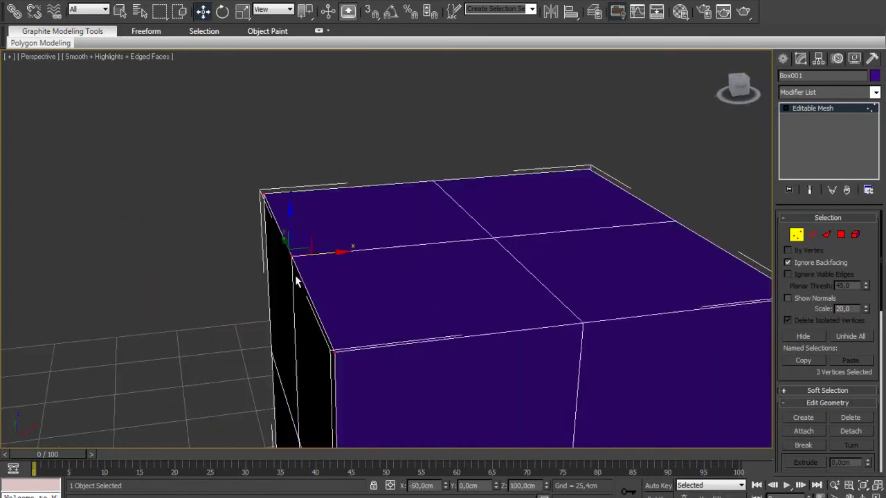
# Step: Test pulling the corners up and out, undo, then exit Vertex mode and select the box
pyautogui.moveTo(324, 332)
pyautogui.keyDown('alt'); pyautogui.mouseDown(button='middle')
pyautogui.moveTo(316, 336)
pyautogui.moveTo(328, 293)
pyautogui.moveTo(399, 316)
pyautogui.moveTo(405, 310)
pyautogui.moveTo(312, 242)
pyautogui.mouseUp(button='middle'); pyautogui.keyUp('alt')
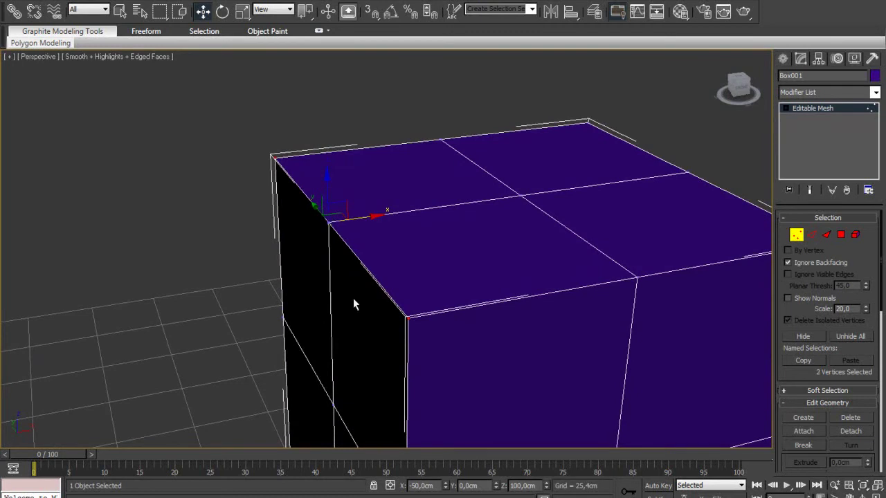
pyautogui.keyDown('alt'); pyautogui.moveTo(253, 298); pyautogui.dragTo(386, 189, button='middle'); pyautogui.keyUp('alt')
pyautogui.moveTo(373, 230); pyautogui.dragTo(291, 293)
pyautogui.hotkey('ctrl', 'z')
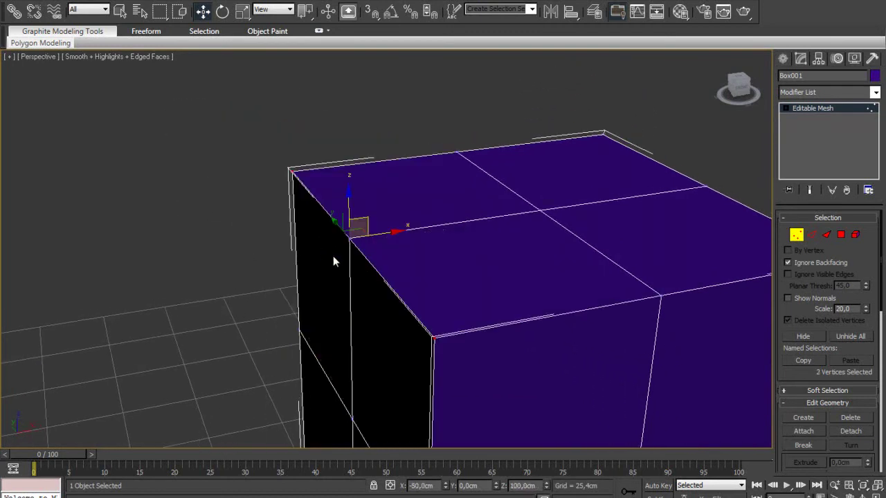
pyautogui.moveTo(349, 238)
pyautogui.keyDown('alt'); pyautogui.mouseDown(button='middle')
pyautogui.moveTo(368, 348)
pyautogui.moveTo(358, 239)
pyautogui.moveTo(326, 223)
pyautogui.moveTo(336, 231)
pyautogui.mouseUp(button='middle'); pyautogui.keyUp('alt')
pyautogui.scroll(-5, 462, 301)
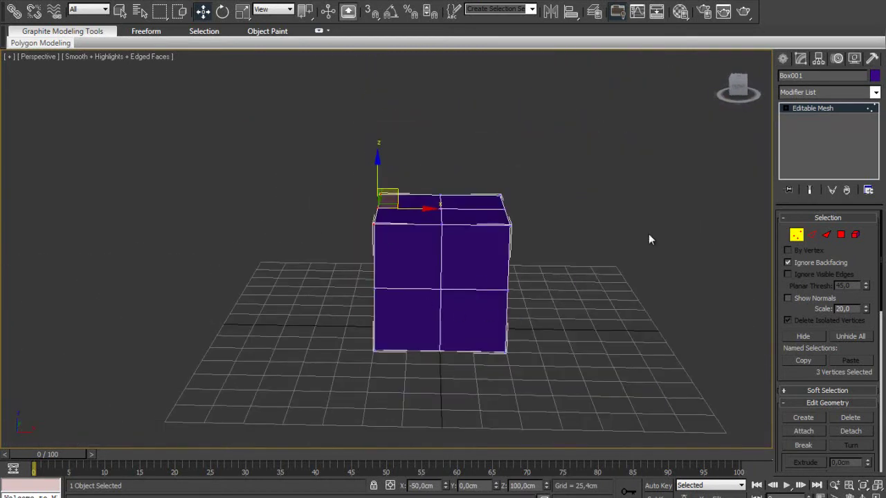
pyautogui.click(497, 294)
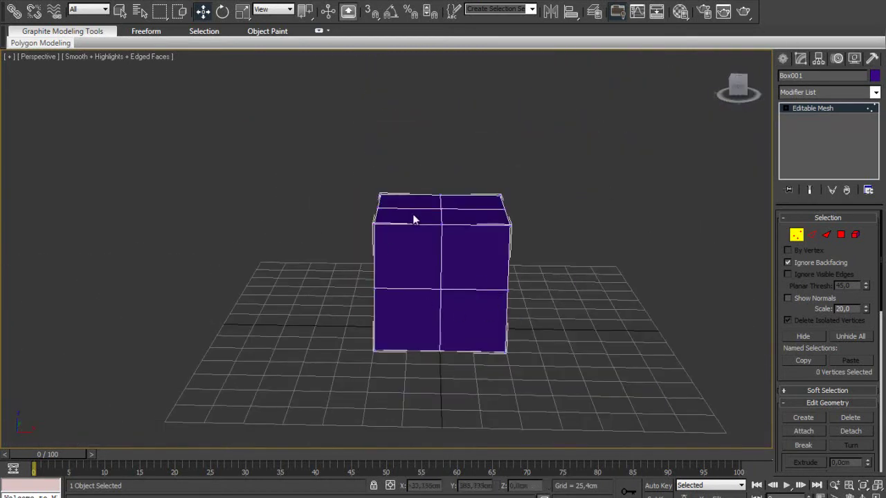
pyautogui.click(796, 235)
pyautogui.click(546, 258)
# Step: Delete the old box and draw a new box on the grid
pyautogui.click(407, 243)
pyautogui.press('Delete')
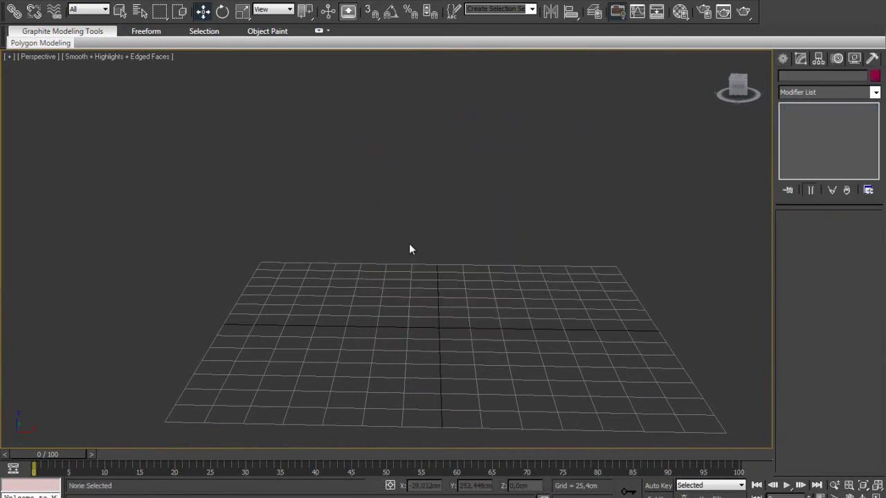
pyautogui.click(785, 60)
pyautogui.click(805, 137)
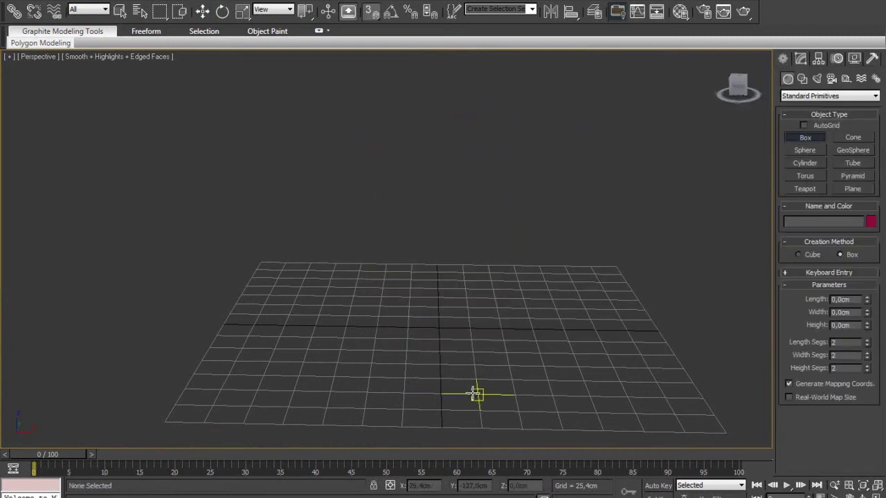
pyautogui.keyDown('alt'); pyautogui.moveTo(484, 406); pyautogui.dragTo(504, 406, button='middle'); pyautogui.keyUp('alt')
pyautogui.moveTo(374, 271); pyautogui.dragTo(524, 348)
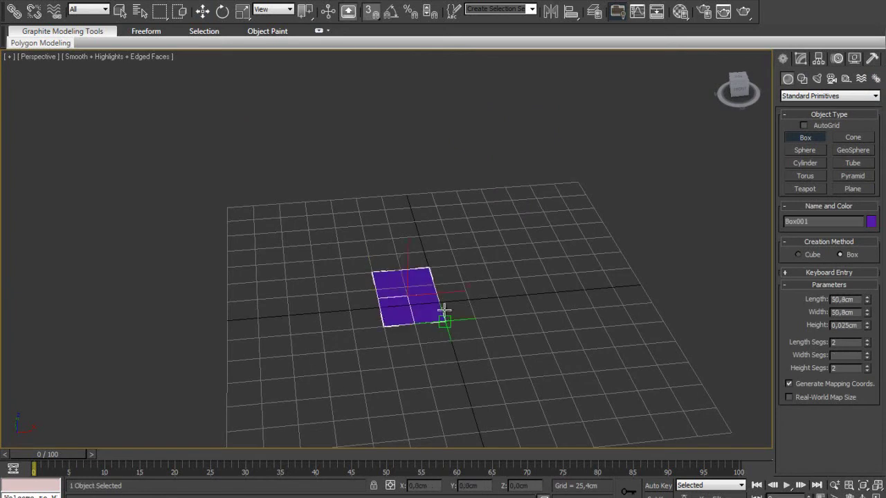
pyautogui.click(514, 246)
pyautogui.moveTo(468, 373)
pyautogui.keyDown('alt'); pyautogui.mouseDown(button='middle')
pyautogui.moveTo(461, 381)
pyautogui.moveTo(471, 401)
pyautogui.mouseUp(button='middle'); pyautogui.keyUp('alt')
# Step: Reduce the length, width and height segments to 1
pyautogui.click(867, 344)
pyautogui.click(868, 357)
pyautogui.click(868, 370)
pyautogui.moveTo(423, 297)
pyautogui.keyDown('alt'); pyautogui.mouseDown(button='middle')
pyautogui.moveTo(406, 312)
pyautogui.moveTo(537, 316)
pyautogui.moveTo(668, 360)
pyautogui.mouseUp(button='middle'); pyautogui.keyUp('alt')
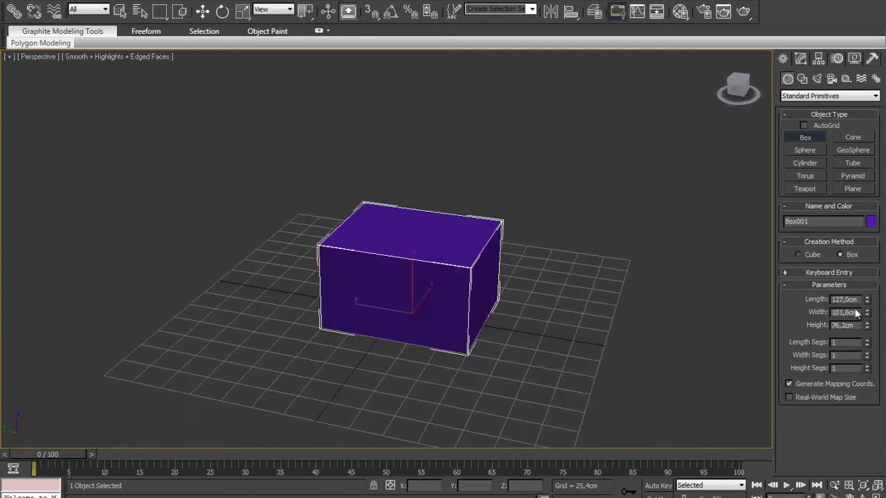
# Step: Set the box to 200 cm length with 100 cm width and height
pyautogui.press('Tab')
pyautogui.press('Tab')
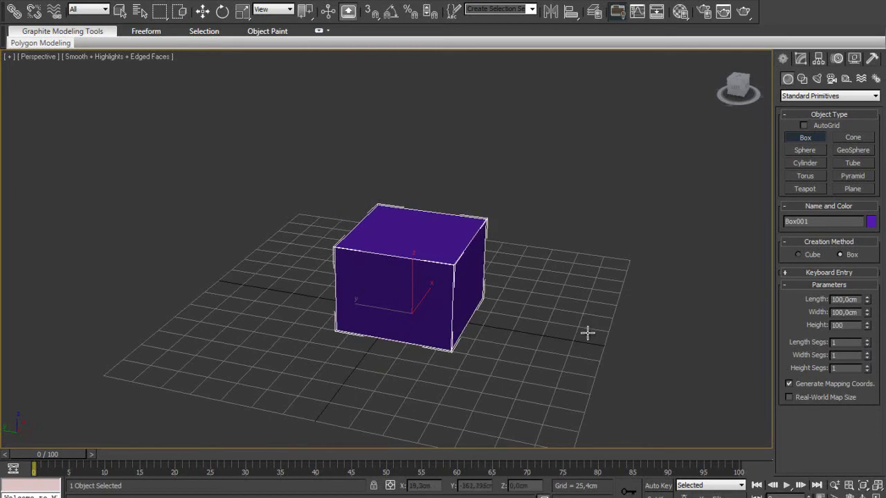
pyautogui.press('Return')
pyautogui.keyDown('alt'); pyautogui.moveTo(587, 333); pyautogui.dragTo(733, 300, button='middle'); pyautogui.keyUp('alt')
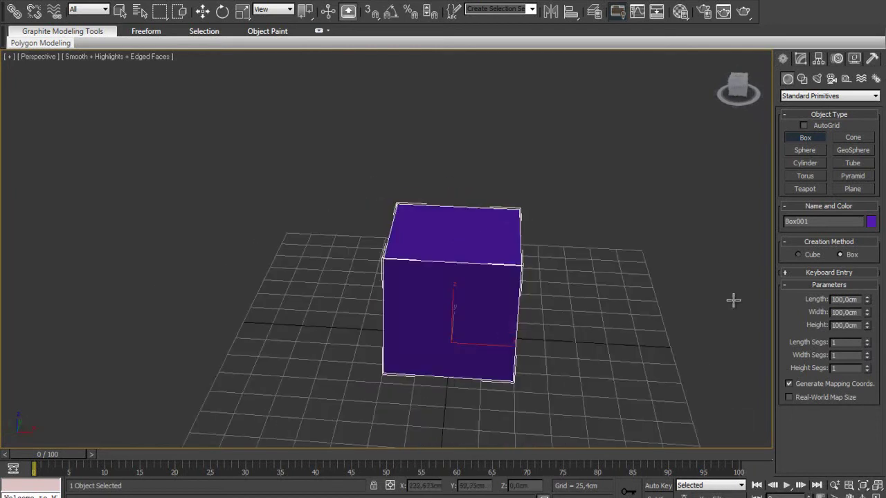
pyautogui.doubleClick(862, 299)
pyautogui.write('0')
pyautogui.press('Return')
pyautogui.moveTo(172, 321)
pyautogui.keyDown('alt'); pyautogui.mouseDown(button='middle')
pyautogui.moveTo(307, 300)
pyautogui.moveTo(222, 213)
pyautogui.moveTo(251, 283)
pyautogui.moveTo(340, 251)
pyautogui.mouseUp(button='middle'); pyautogui.keyUp('alt')
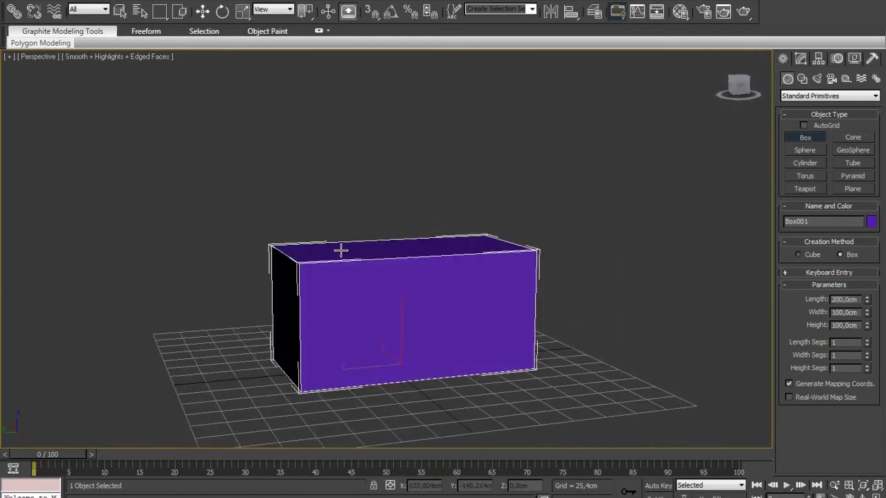
pyautogui.click(800, 60)
# Step: Convert the box to an Editable Mesh and select a top corner vertex
pyautogui.rightClick(427, 289)
pyautogui.moveTo(478, 401)
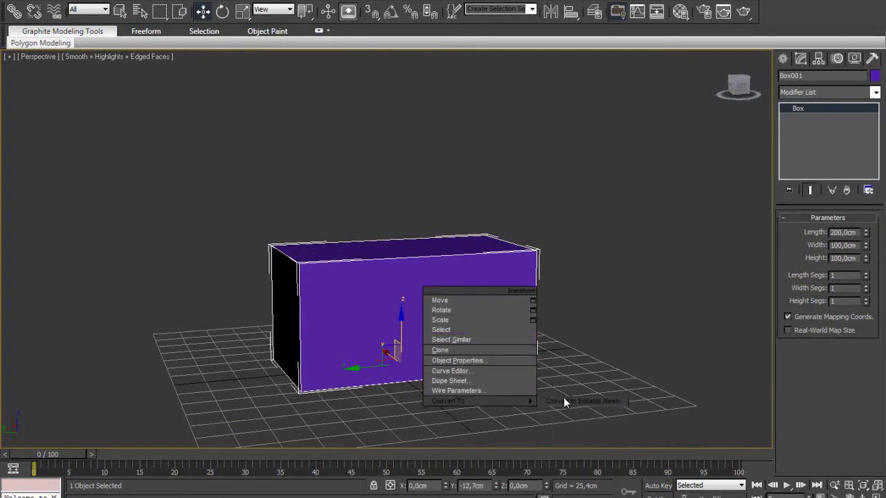
pyautogui.click(568, 400)
pyautogui.click(797, 235)
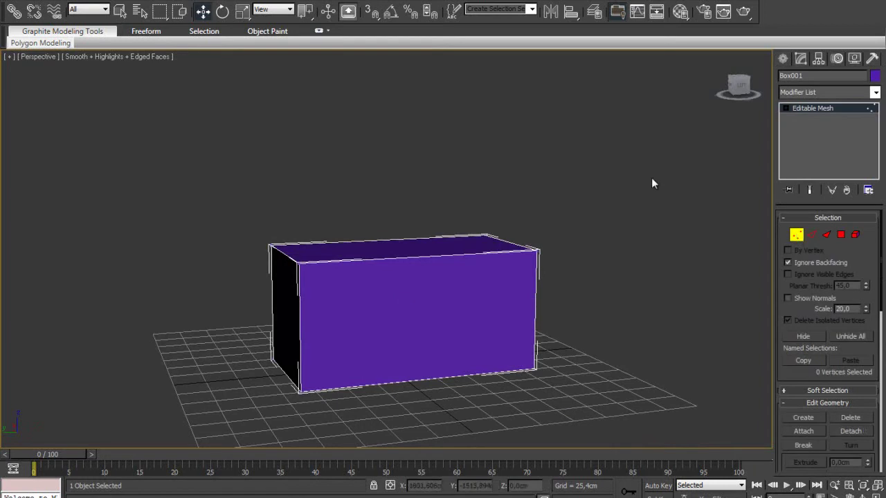
pyautogui.scroll(3, 309, 262)
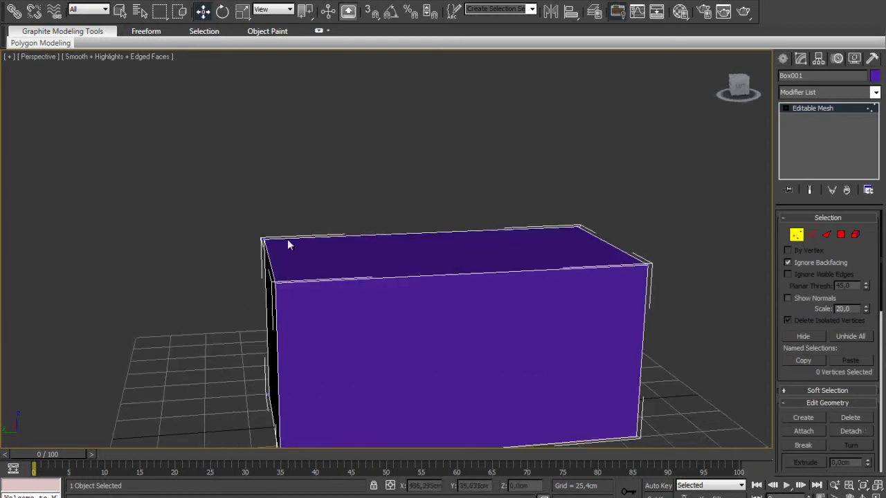
pyautogui.moveTo(235, 221); pyautogui.dragTo(273, 256)
pyautogui.moveTo(273, 256)
pyautogui.keyDown('alt'); pyautogui.mouseDown(button='middle')
pyautogui.moveTo(322, 263)
pyautogui.moveTo(329, 296)
pyautogui.moveTo(316, 257)
pyautogui.moveTo(411, 231)
pyautogui.moveTo(301, 69)
pyautogui.mouseUp(button='middle'); pyautogui.keyUp('alt')
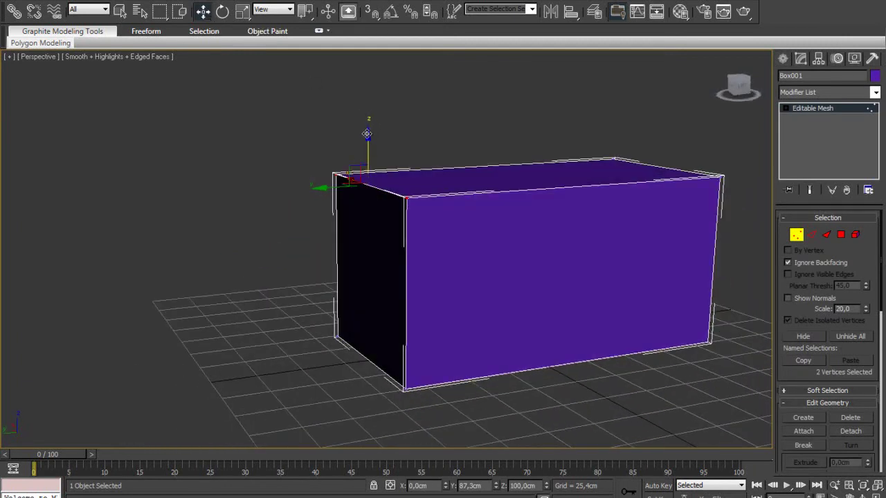
# Step: Drag the top front vertices down into a ramp and lower its peak further
pyautogui.moveTo(366, 137); pyautogui.dragTo(395, 308)
pyautogui.click(388, 236)
pyautogui.moveTo(388, 235)
pyautogui.mouseDown(button='middle')
pyautogui.moveTo(347, 238)
pyautogui.moveTo(296, 221)
pyautogui.moveTo(393, 222)
pyautogui.moveTo(378, 206)
pyautogui.moveTo(437, 219)
pyautogui.moveTo(512, 219)
pyautogui.moveTo(371, 226)
pyautogui.moveTo(328, 204)
pyautogui.moveTo(291, 217)
pyautogui.moveTo(395, 214)
pyautogui.mouseUp(button='middle')
pyautogui.moveTo(615, 237); pyautogui.dragTo(425, 279, button='middle')
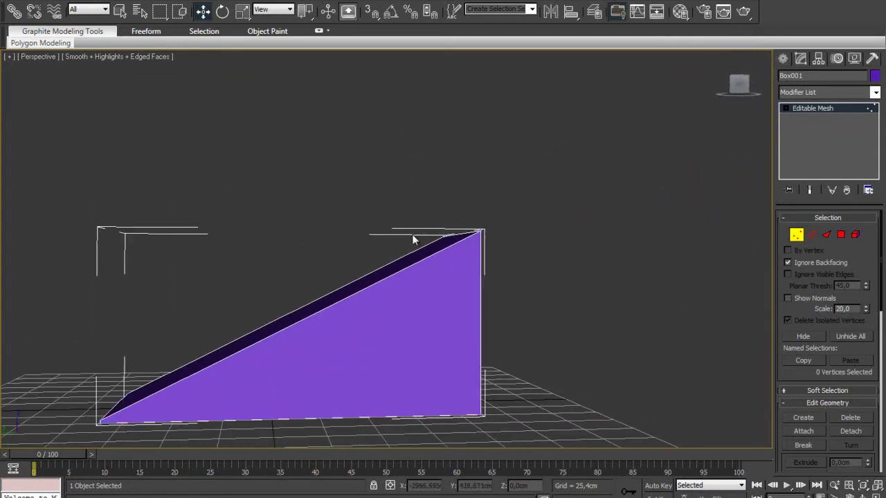
pyautogui.moveTo(495, 246); pyautogui.dragTo(494, 245)
pyautogui.moveTo(461, 198); pyautogui.dragTo(505, 251)
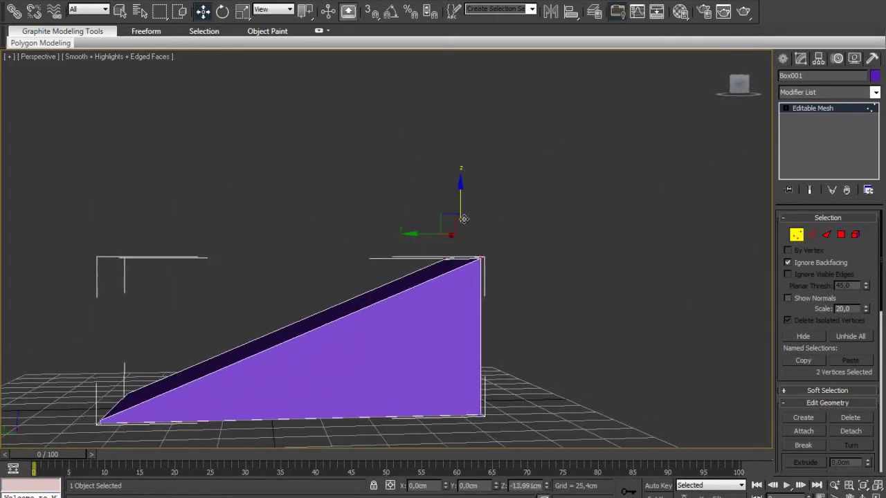
pyautogui.click(593, 358)
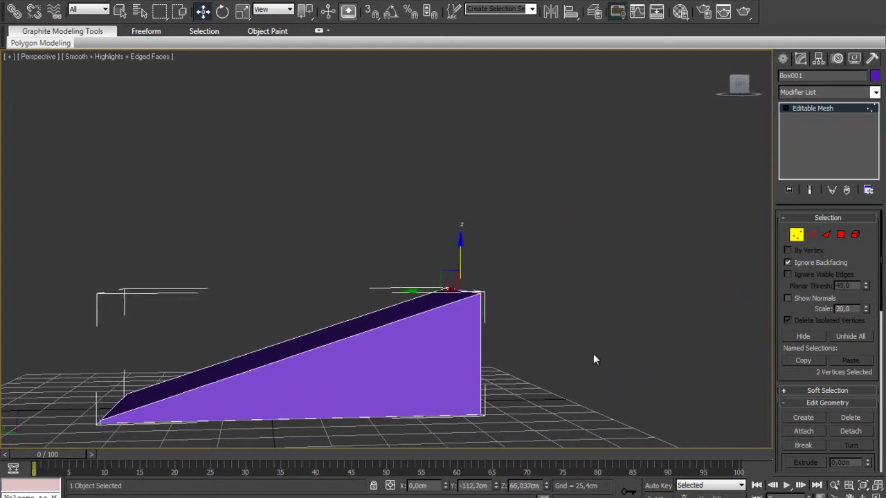
# Step: Undo both vertex moves to restore the plain box shape
pyautogui.moveTo(217, 276); pyautogui.dragTo(237, 221, button='middle')
pyautogui.moveTo(177, 220)
pyautogui.keyDown('alt'); pyautogui.mouseDown(button='middle')
pyautogui.moveTo(355, 243)
pyautogui.moveTo(385, 290)
pyautogui.moveTo(191, 336)
pyautogui.moveTo(234, 313)
pyautogui.mouseUp(button='middle'); pyautogui.keyUp('alt')
pyautogui.hotkey('ctrl', 'z')
pyautogui.hotkey('ctrl', 'z')
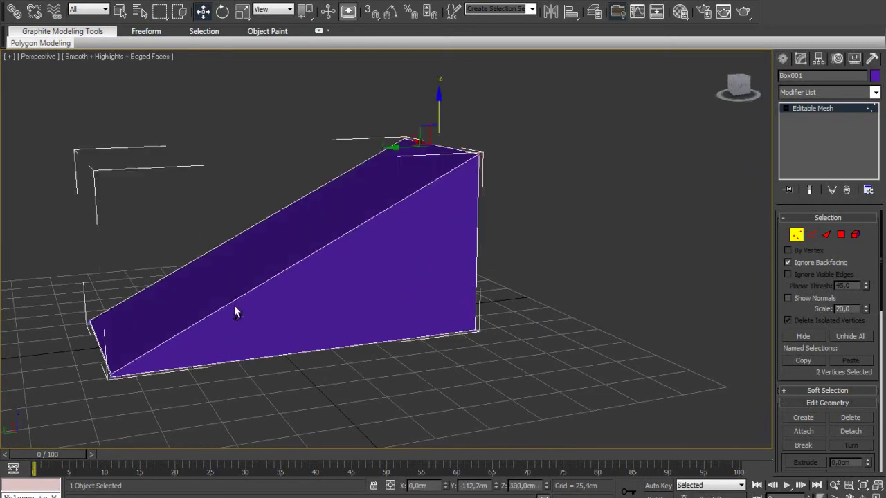
pyautogui.hotkey('ctrl', 'z')
# Step: Clear the vertex selection, switch Box001 to Edge sub-object mode and recentre the view
pyautogui.click(663, 127)
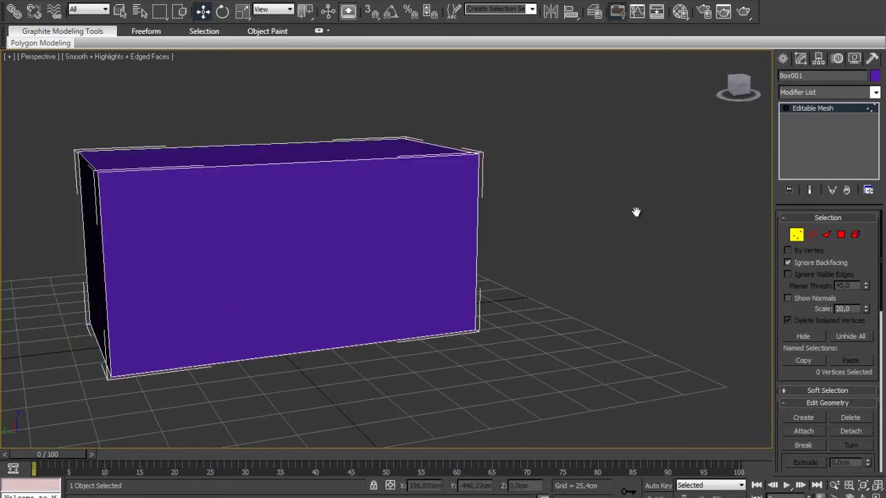
pyautogui.click(813, 235)
pyautogui.moveTo(261, 211); pyautogui.dragTo(296, 247, button='middle')
pyautogui.scroll(4, 386, 255)
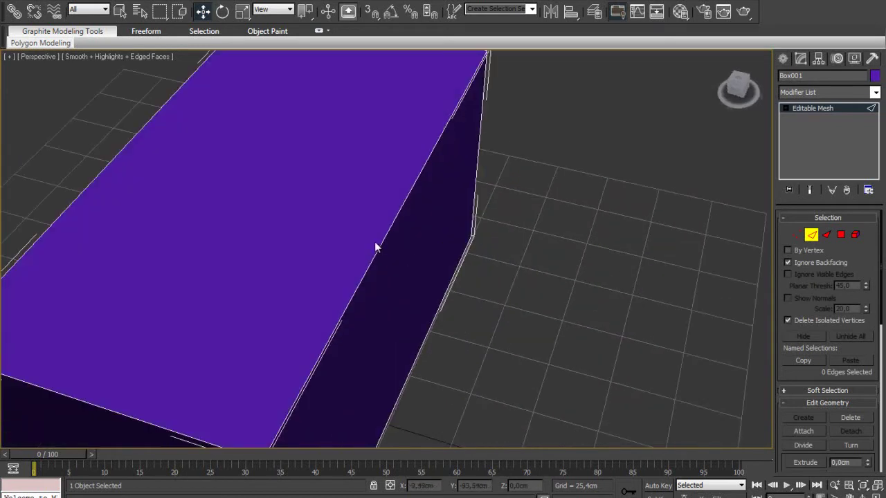
pyautogui.scroll(-5, 510, 267)
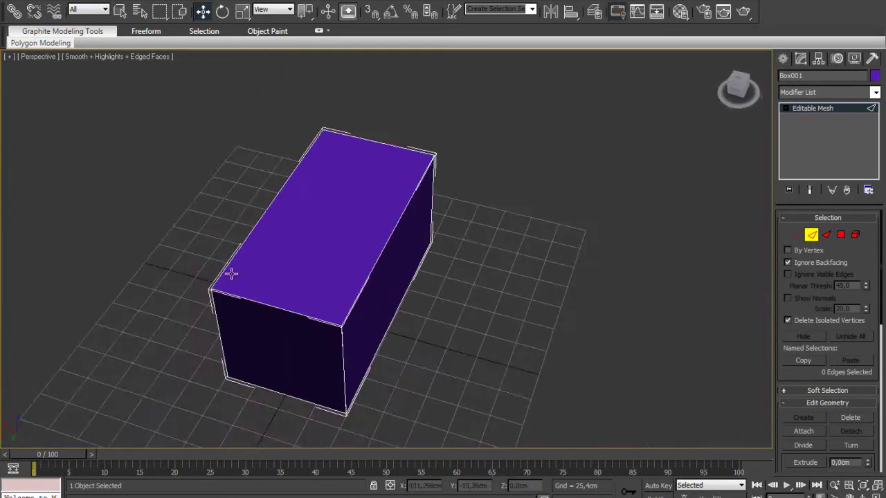
pyautogui.keyDown('alt'); pyautogui.moveTo(217, 271); pyautogui.dragTo(307, 221, button='middle'); pyautogui.keyUp('alt')
pyautogui.scroll(3, 350, 327)
# Step: Drag the left top edge up and left to stretch the box, then undo it
pyautogui.click(350, 327)
pyautogui.moveTo(507, 345)
pyautogui.keyDown('alt'); pyautogui.mouseDown(button='middle')
pyautogui.moveTo(589, 328)
pyautogui.moveTo(494, 321)
pyautogui.mouseUp(button='middle'); pyautogui.keyUp('alt')
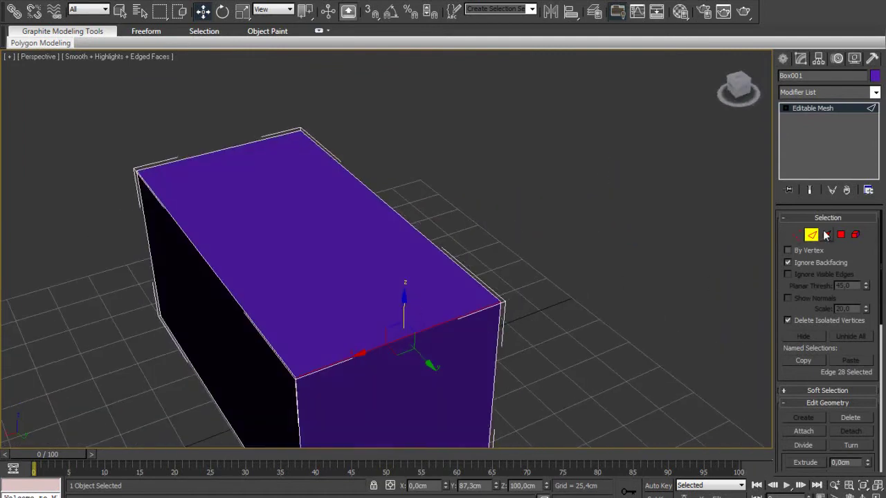
pyautogui.click(210, 269)
pyautogui.moveTo(210, 269)
pyautogui.keyDown('alt'); pyautogui.mouseDown(button='middle')
pyautogui.moveTo(193, 256)
pyautogui.moveTo(393, 267)
pyautogui.mouseUp(button='middle'); pyautogui.keyUp('alt')
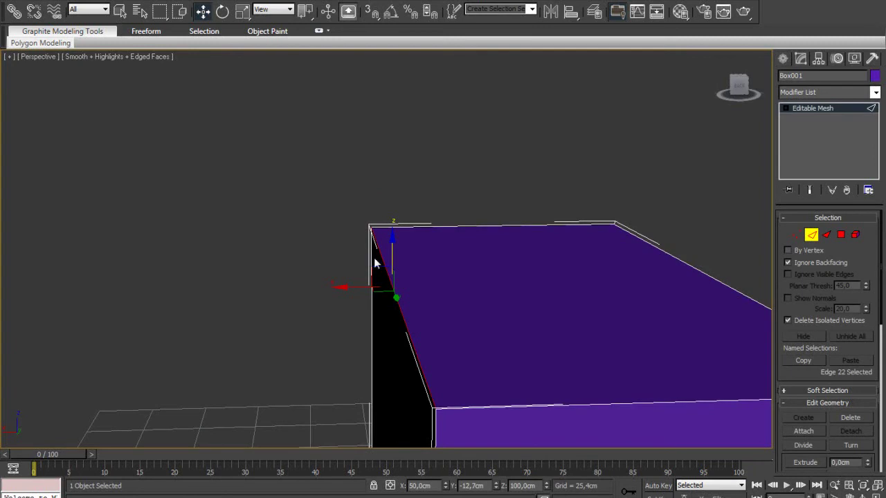
pyautogui.moveTo(374, 267); pyautogui.dragTo(192, 152)
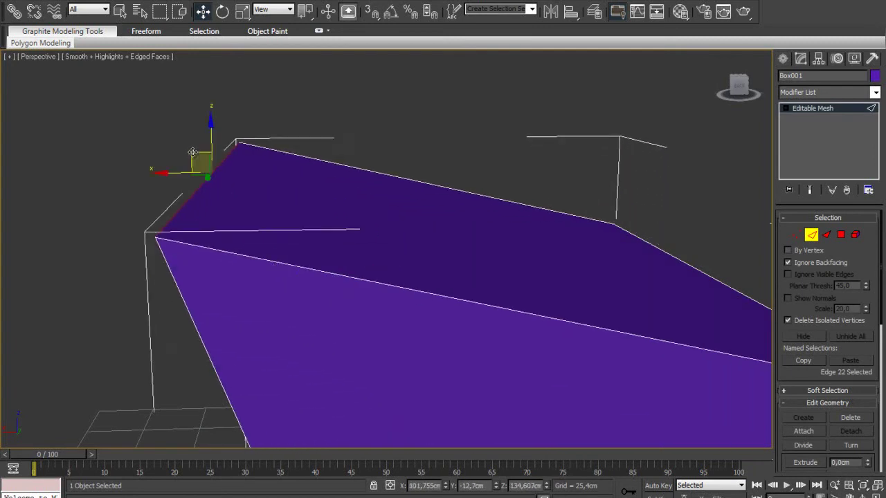
pyautogui.scroll(-5, 332, 328)
pyautogui.hotkey('ctrl', 'z')
pyautogui.hotkey('ctrl', 'z')
pyautogui.hotkey('ctrl', 'z')
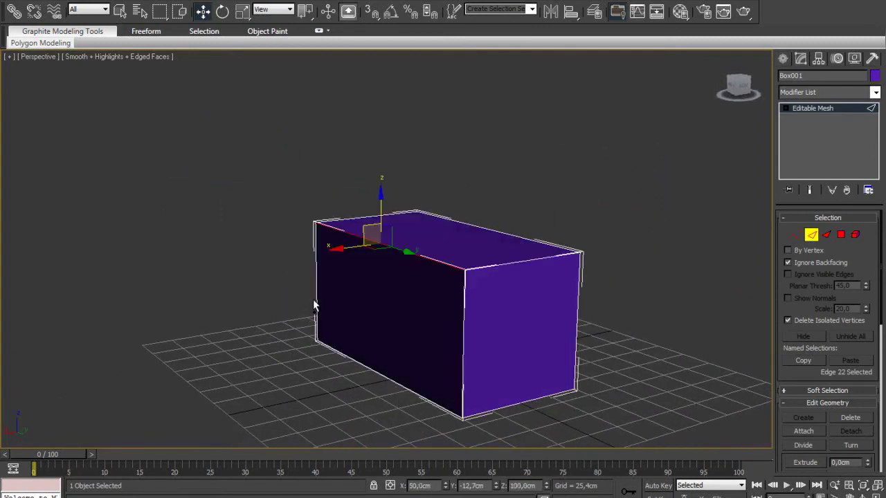
# Step: Add front edges to the selection and try moving and widening them, undoing each move
pyautogui.keyDown('ctrl'); pyautogui.click(465, 291); pyautogui.keyUp('ctrl')
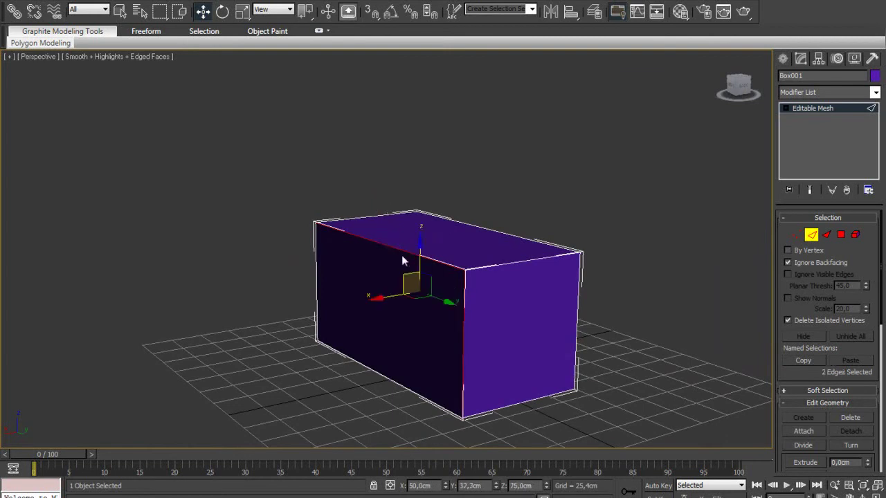
pyautogui.moveTo(407, 275)
pyautogui.mouseDown()
pyautogui.moveTo(362, 240)
pyautogui.moveTo(227, 211)
pyautogui.mouseUp()
pyautogui.moveTo(227, 212)
pyautogui.keyDown('alt'); pyautogui.mouseDown(button='middle')
pyautogui.moveTo(420, 292)
pyautogui.moveTo(446, 230)
pyautogui.mouseUp(button='middle'); pyautogui.keyUp('alt')
pyautogui.hotkey('ctrl', 'z')
pyautogui.keyDown('ctrl'); pyautogui.click(386, 304); pyautogui.keyUp('ctrl')
pyautogui.moveTo(449, 236)
pyautogui.mouseDown()
pyautogui.moveTo(560, 172)
pyautogui.moveTo(560, 101)
pyautogui.moveTo(301, 189)
pyautogui.moveTo(506, 252)
pyautogui.mouseUp()
pyautogui.hotkey('ctrl', 'z')
# Step: Lower the top front edge into a wedge slope, then undo it
pyautogui.click(552, 253)
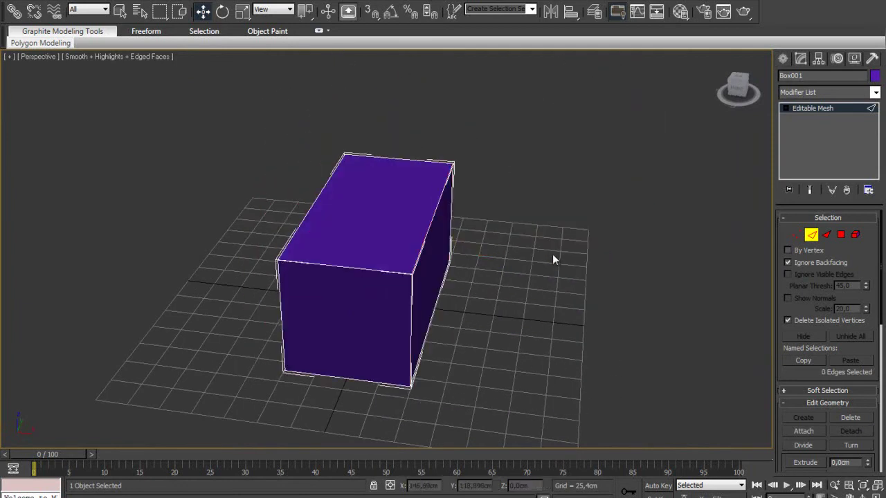
pyautogui.click(360, 277)
pyautogui.moveTo(360, 279)
pyautogui.keyDown('alt'); pyautogui.mouseDown(button='middle')
pyautogui.moveTo(563, 318)
pyautogui.moveTo(296, 231)
pyautogui.mouseUp(button='middle'); pyautogui.keyUp('alt')
pyautogui.moveTo(288, 148); pyautogui.dragTo(306, 314)
pyautogui.hotkey('ctrl', 'z')
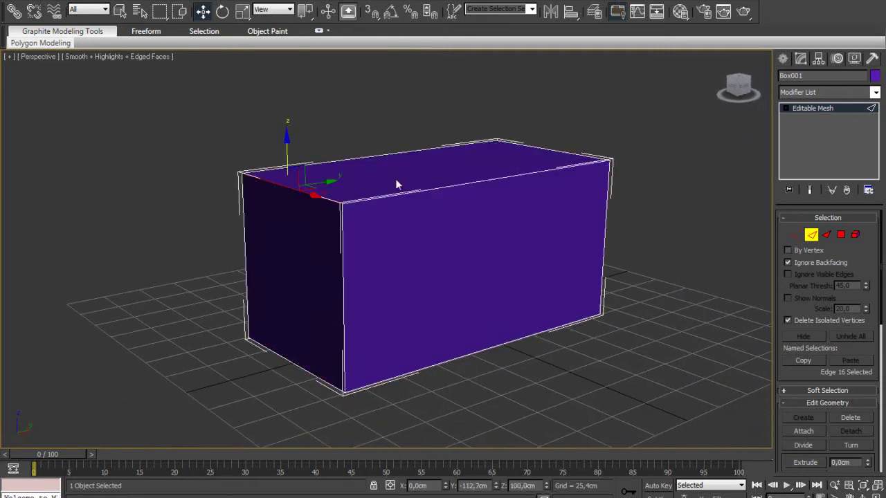
# Step: In Face sub-object mode, select triangles of the box, ending on the top face's front triangle
pyautogui.click(825, 236)
pyautogui.click(395, 214)
pyautogui.click(713, 258)
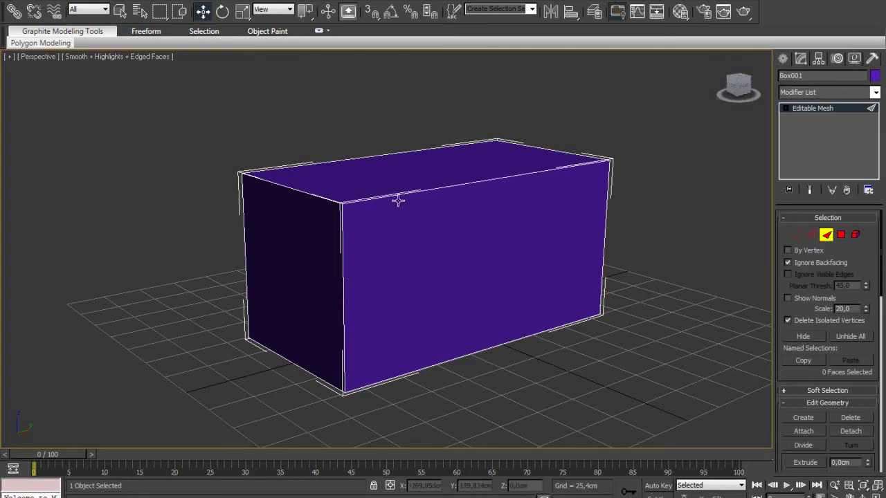
pyautogui.click(379, 214)
pyautogui.click(560, 288)
pyautogui.click(633, 273)
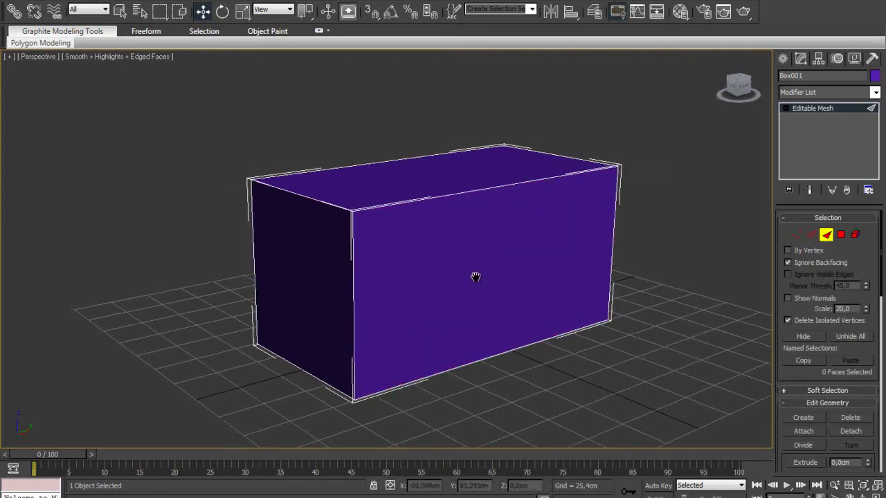
pyautogui.keyDown('alt'); pyautogui.moveTo(471, 272); pyautogui.dragTo(458, 189, button='middle'); pyautogui.keyUp('alt')
pyautogui.moveTo(343, 303)
pyautogui.keyDown('alt'); pyautogui.mouseDown(button='middle')
pyautogui.moveTo(399, 316)
pyautogui.moveTo(453, 274)
pyautogui.moveTo(383, 325)
pyautogui.moveTo(291, 281)
pyautogui.mouseUp(button='middle'); pyautogui.keyUp('alt')
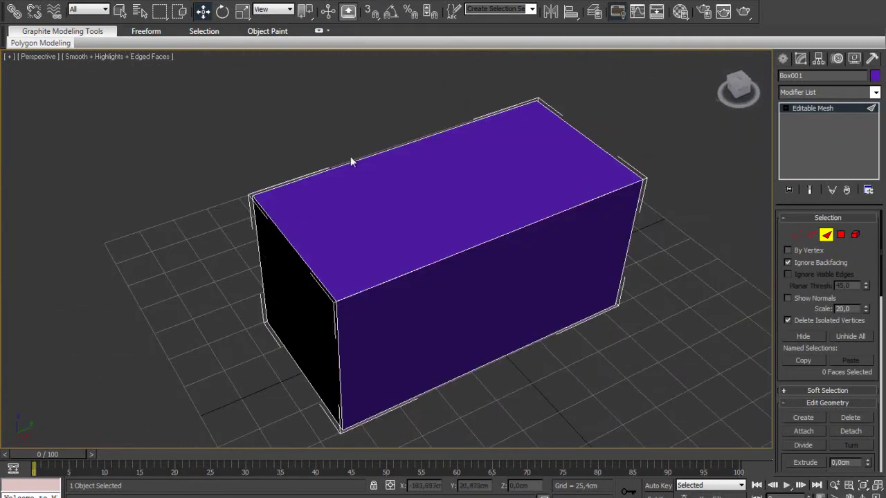
pyautogui.click(354, 248)
# Step: Select the box's top, front and left end polygons in Polygon mode, then clear the selection
pyautogui.keyDown('ctrl'); pyautogui.click(491, 166); pyautogui.keyUp('ctrl')
pyautogui.hotkey('ctrl', 'd')
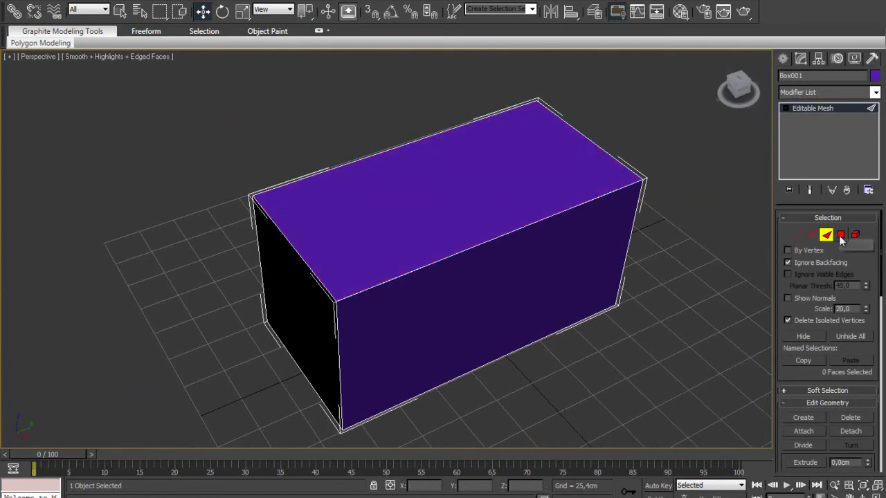
pyautogui.click(840, 234)
pyautogui.click(470, 180)
pyautogui.moveTo(632, 135)
pyautogui.keyDown('alt'); pyautogui.mouseDown(button='middle')
pyautogui.moveTo(263, 282)
pyautogui.moveTo(418, 220)
pyautogui.mouseUp(button='middle'); pyautogui.keyUp('alt')
pyautogui.click(545, 304)
pyautogui.click(301, 277)
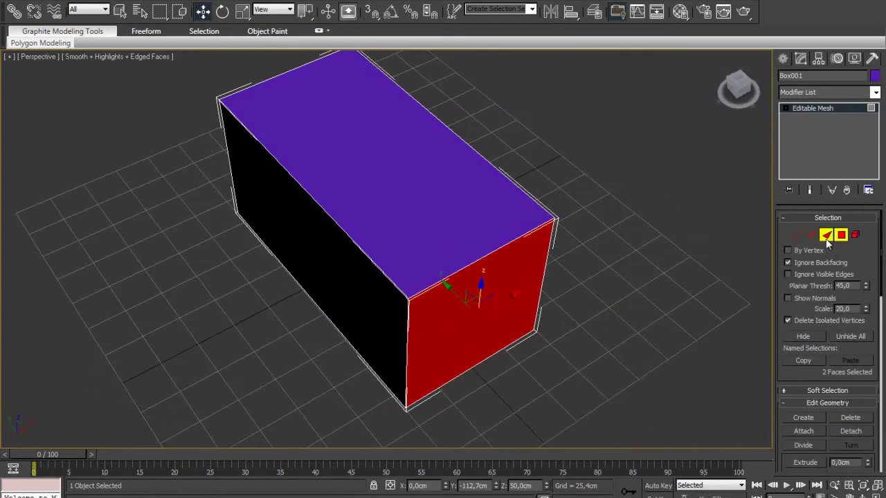
pyautogui.hotkey('ctrl', 'd')
# Step: Select the left and right triangles of the box's top face
pyautogui.click(368, 143)
pyautogui.keyDown('ctrl'); pyautogui.click(422, 164); pyautogui.keyUp('ctrl')
pyautogui.click(355, 178)
pyautogui.hotkey('ctrl', 'd')
pyautogui.click(455, 170)
pyautogui.click(336, 159)
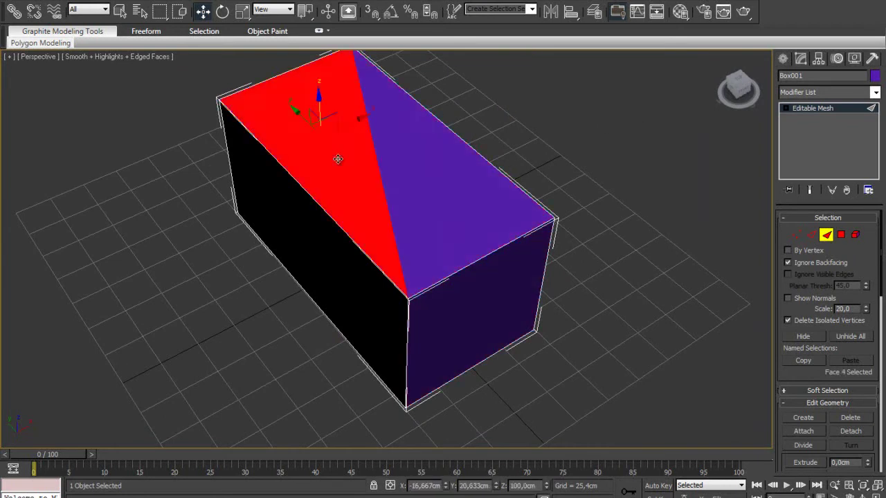
pyautogui.click(440, 180)
pyautogui.click(350, 180)
pyautogui.click(434, 185)
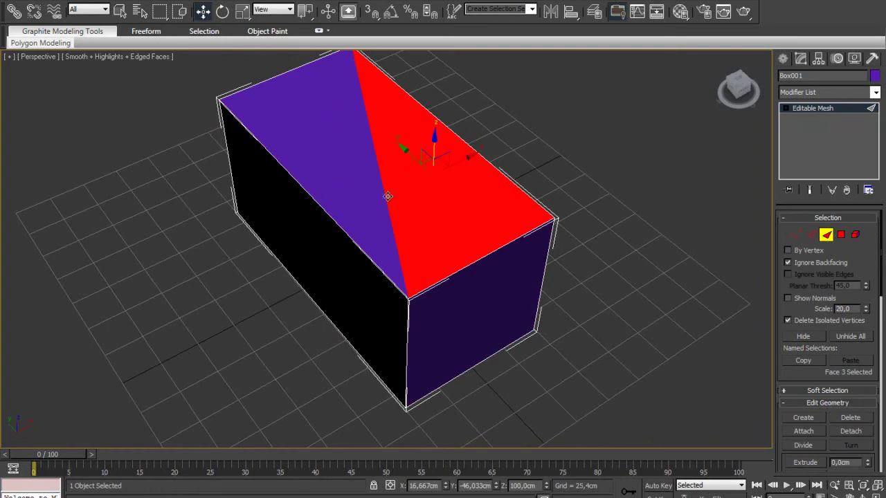
# Step: Raise the top-left triangle far upward, then undo it
pyautogui.click(384, 205)
pyautogui.keyDown('alt'); pyautogui.moveTo(384, 204); pyautogui.dragTo(374, 209, button='middle'); pyautogui.keyUp('alt')
pyautogui.moveTo(367, 200); pyautogui.dragTo(450, 135)
pyautogui.hotkey('ctrl', 'z')
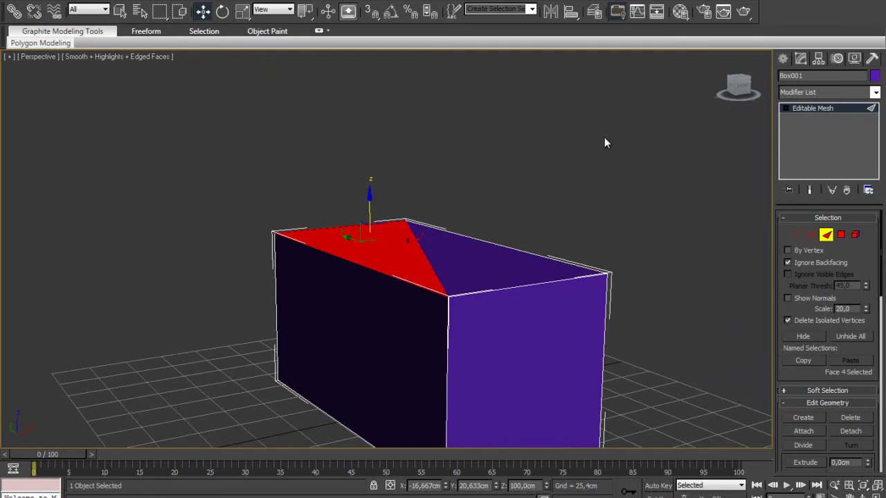
# Step: In Vertex mode, select the two corner vertices along the top front edge
pyautogui.click(825, 234)
pyautogui.click(797, 235)
pyautogui.click(450, 296)
pyautogui.moveTo(470, 317)
pyautogui.keyDown('alt'); pyautogui.mouseDown(button='middle')
pyautogui.moveTo(394, 307)
pyautogui.moveTo(361, 321)
pyautogui.mouseUp(button='middle'); pyautogui.keyUp('alt')
pyautogui.keyDown('ctrl'); pyautogui.click(315, 313); pyautogui.keyUp('ctrl')
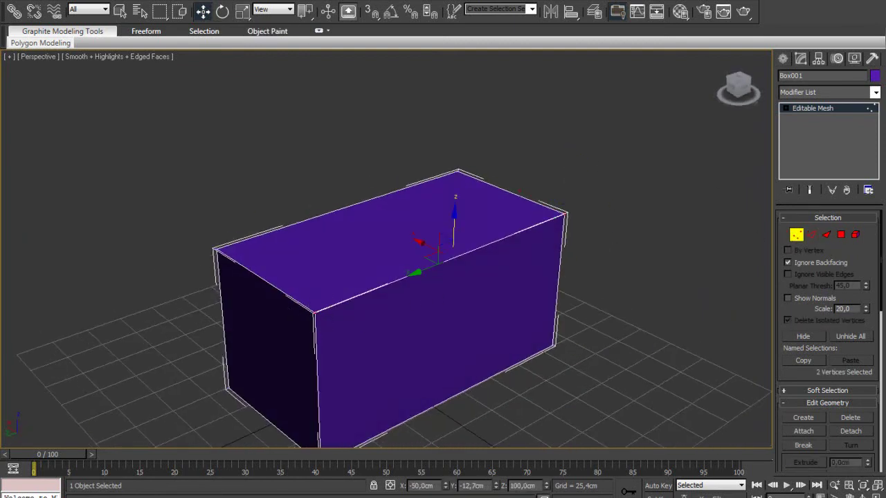
pyautogui.click(223, 11)
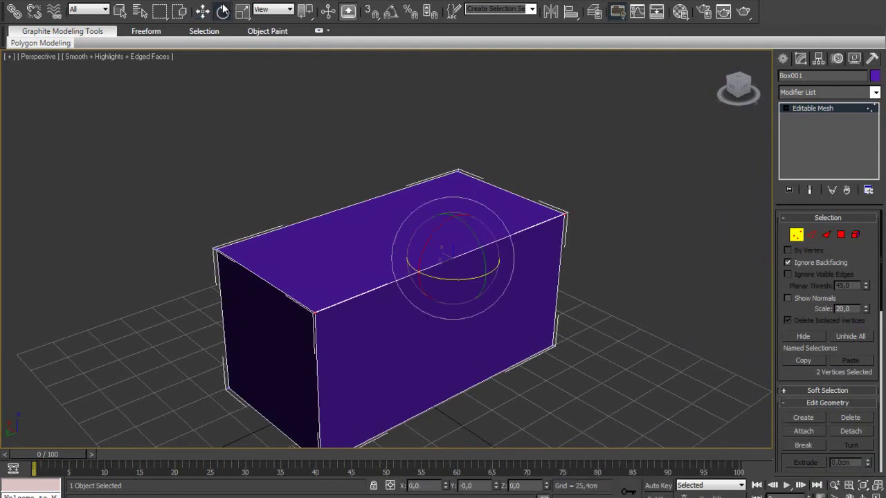
pyautogui.moveTo(447, 226)
pyautogui.mouseDown()
pyautogui.moveTo(447, 241)
pyautogui.moveTo(486, 233)
pyautogui.moveTo(439, 203)
pyautogui.moveTo(447, 268)
pyautogui.moveTo(480, 231)
pyautogui.mouseUp()
pyautogui.rightClick(486, 236)
pyautogui.rightClick(480, 231)
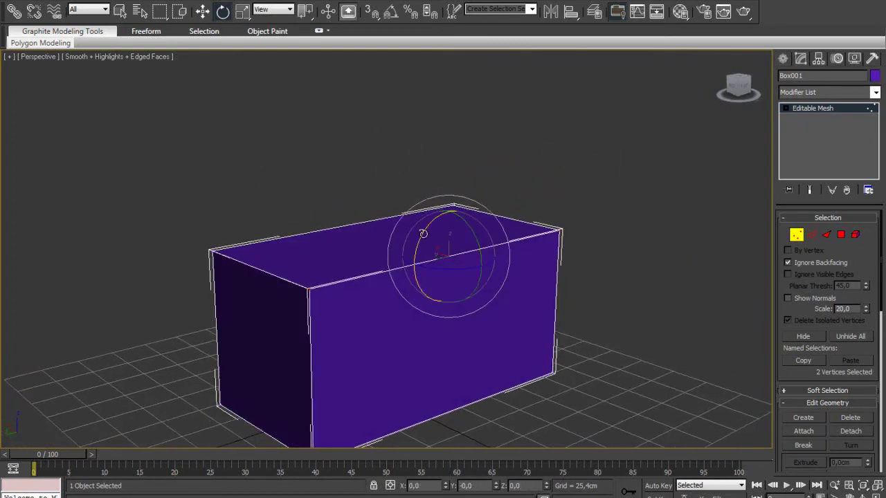
pyautogui.moveTo(420, 235); pyautogui.dragTo(425, 189)
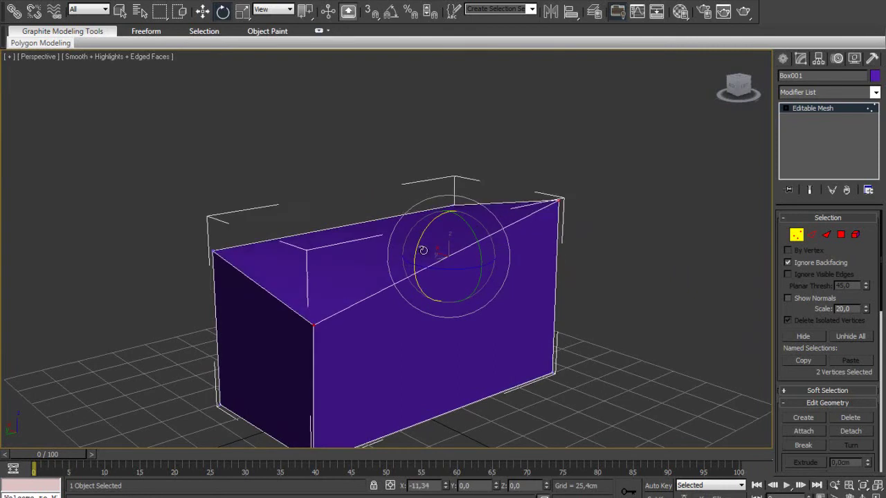
pyautogui.rightClick(425, 190)
pyautogui.click(811, 234)
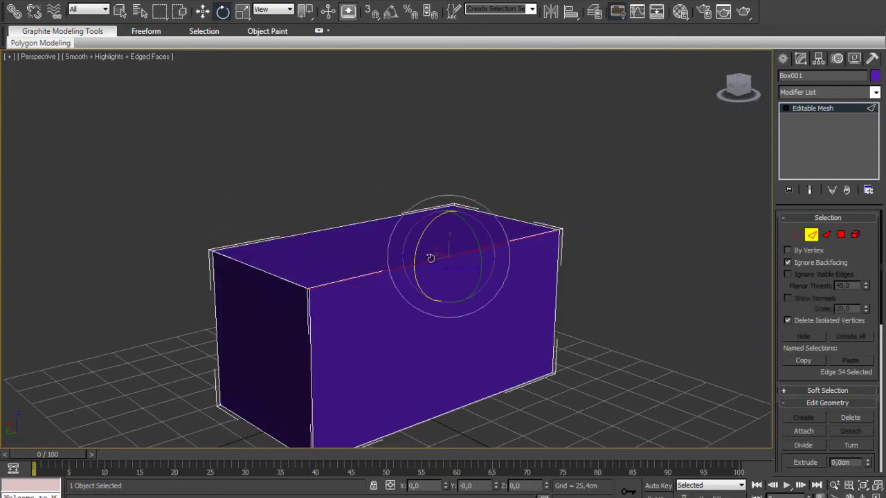
pyautogui.moveTo(419, 248); pyautogui.dragTo(474, 230)
pyautogui.rightClick(474, 229)
pyautogui.keyDown('ctrl'); pyautogui.click(331, 229); pyautogui.keyUp('ctrl')
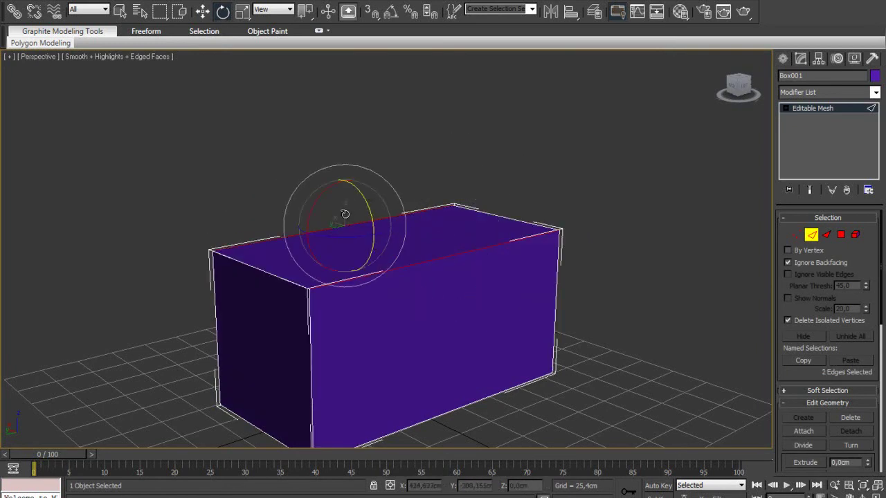
pyautogui.moveTo(348, 215); pyautogui.dragTo(350, 209)
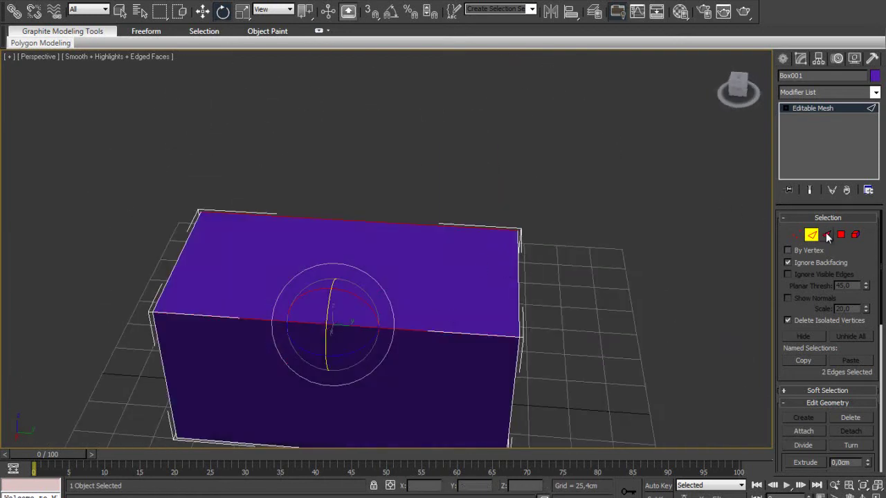
pyautogui.click(825, 234)
pyautogui.click(469, 280)
pyautogui.moveTo(400, 238); pyautogui.dragTo(354, 260)
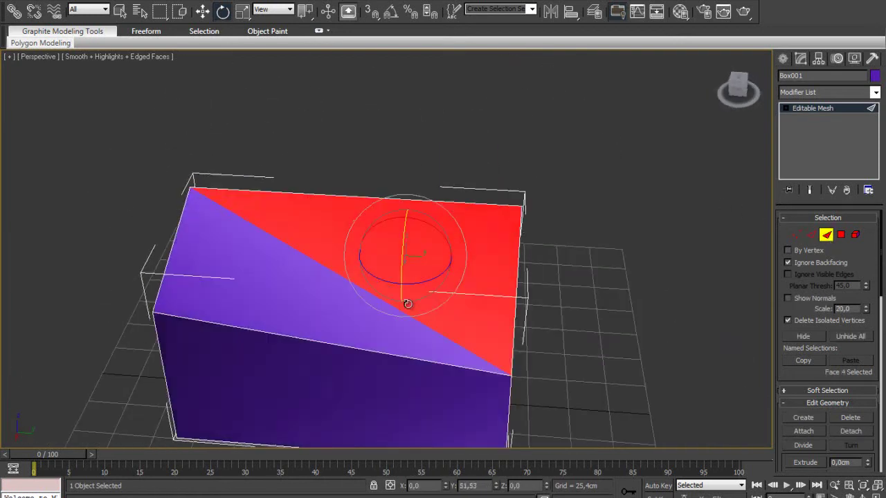
# Step: Select the whole purple box as one element
pyautogui.click(856, 235)
pyautogui.click(315, 324)
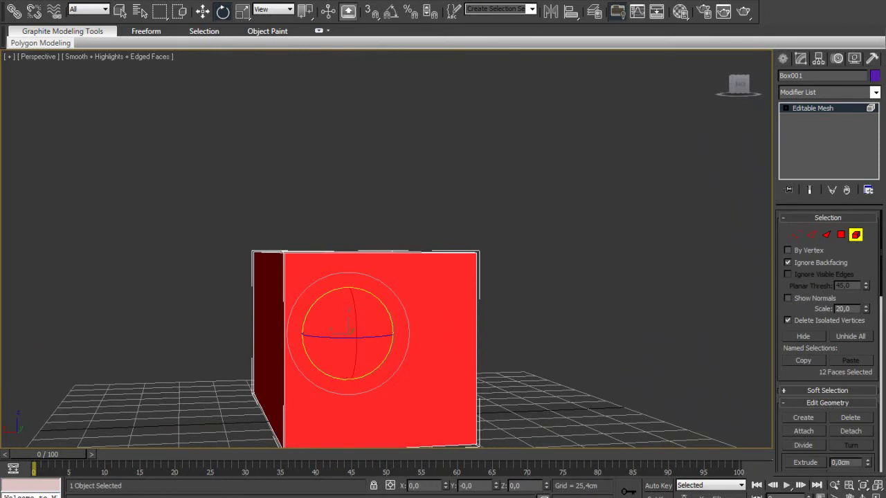
pyautogui.click(119, 11)
pyautogui.click(208, 139)
pyautogui.moveTo(297, 267)
pyautogui.keyDown('alt'); pyautogui.mouseDown(button='middle')
pyautogui.moveTo(502, 300)
pyautogui.moveTo(419, 293)
pyautogui.mouseUp(button='middle'); pyautogui.keyUp('alt')
pyautogui.click(415, 312)
pyautogui.scroll(-3, 417, 313)
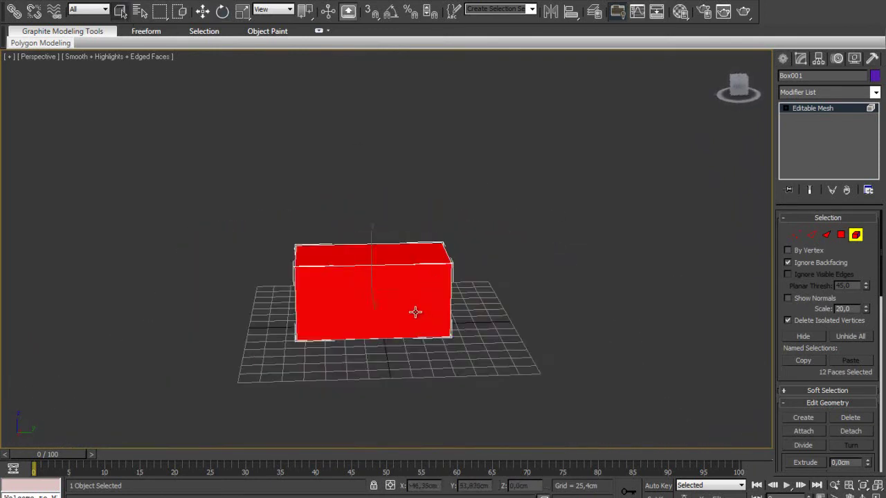
pyautogui.scroll(5, 418, 314)
# Step: Scale the box down into a thin flat slab and move it up along Z
pyautogui.click(242, 12)
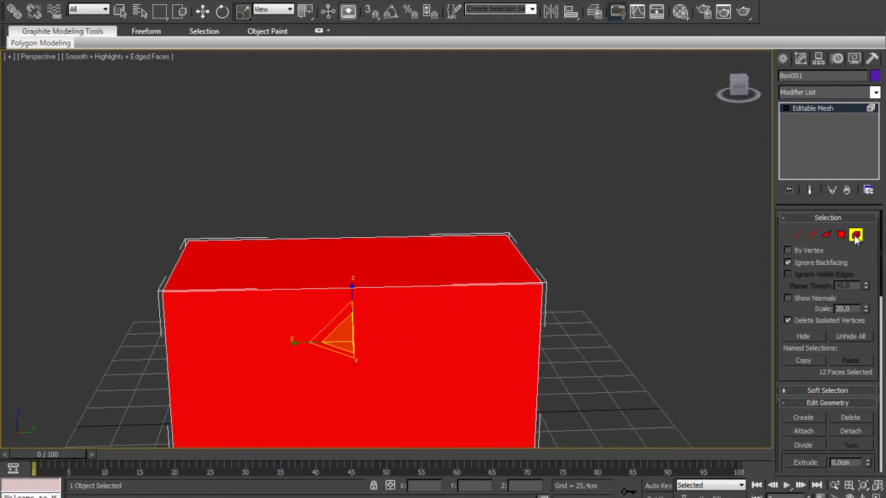
pyautogui.click(855, 235)
pyautogui.moveTo(379, 400)
pyautogui.mouseDown(button='middle')
pyautogui.moveTo(394, 292)
pyautogui.moveTo(348, 302)
pyautogui.moveTo(350, 441)
pyautogui.moveTo(367, 282)
pyautogui.moveTo(367, 332)
pyautogui.mouseUp(button='middle')
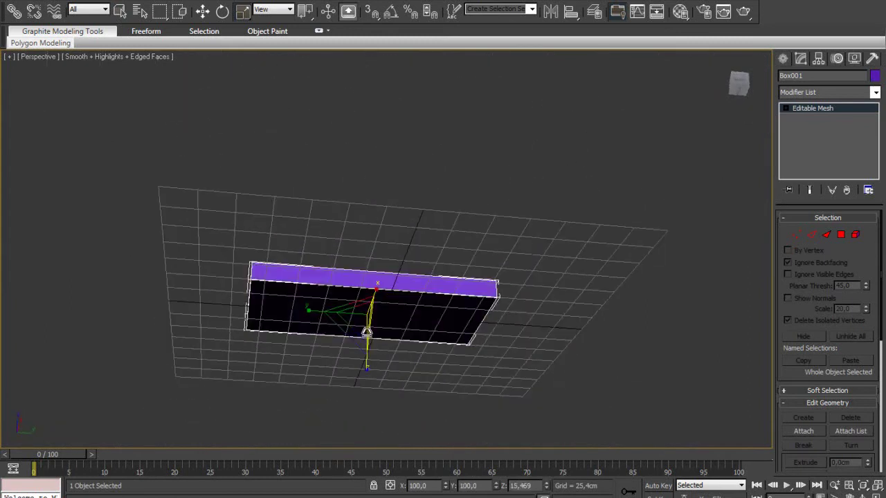
pyautogui.click(202, 11)
pyautogui.moveTo(364, 277); pyautogui.dragTo(365, 137)
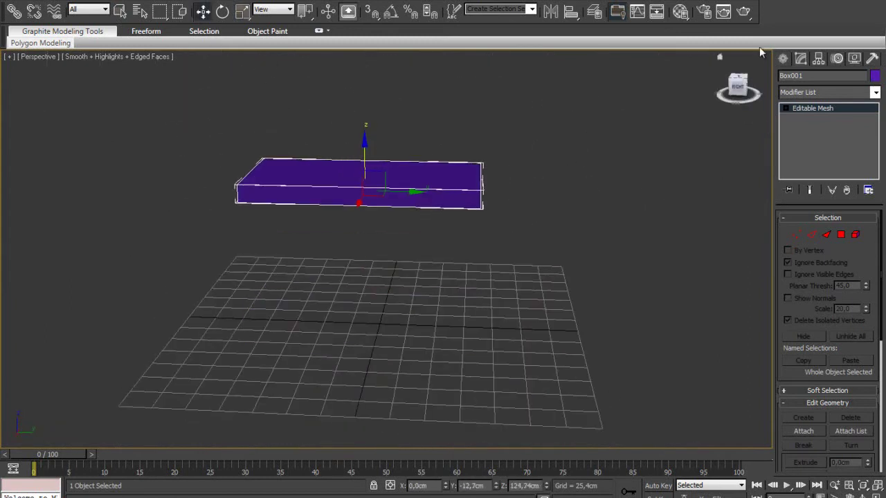
pyautogui.click(785, 59)
# Step: Create a small green box under the slab's corner in the Top view
pyautogui.click(805, 137)
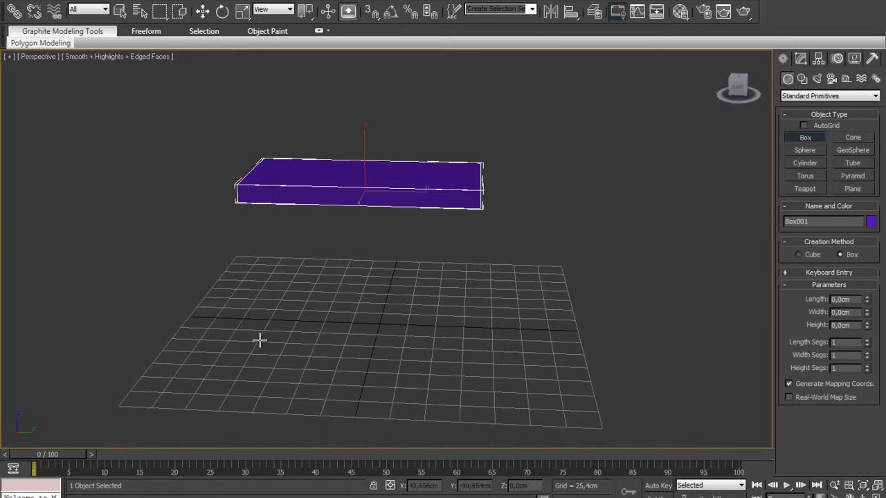
pyautogui.hotkey('alt', 'w')
pyautogui.hotkey('alt', 'w')
pyautogui.scroll(3, 236, 178)
pyautogui.scroll(3, 289, 174)
pyautogui.scroll(2, 331, 248)
pyautogui.scroll(3, 331, 247)
pyautogui.moveTo(283, 128); pyautogui.dragTo(370, 203)
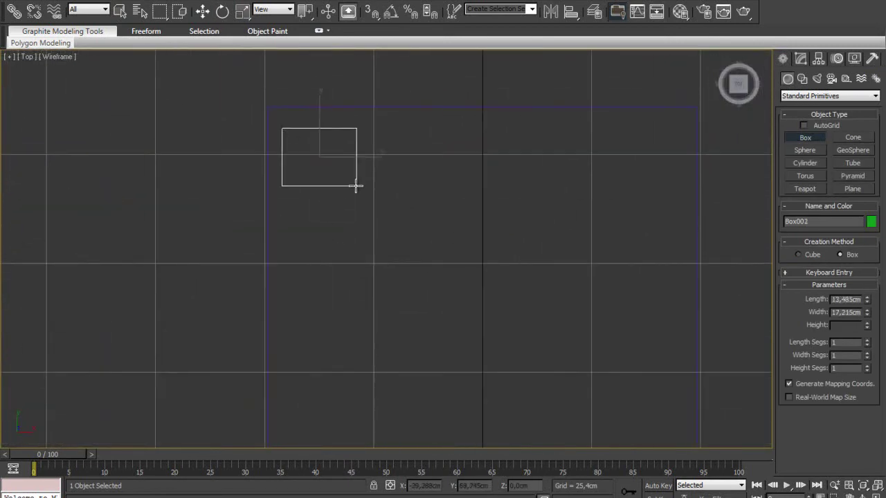
pyautogui.hotkey('alt', 'w')
pyautogui.hotkey('alt', 'w')
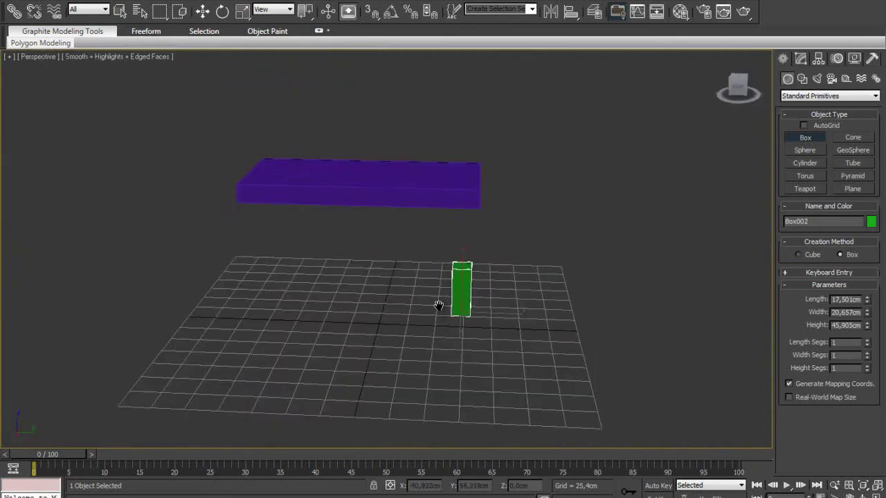
# Step: Scale the green box along Z into a tall leg reaching the slab
pyautogui.click(274, 9)
pyautogui.click(266, 20)
pyautogui.click(242, 11)
pyautogui.keyDown('alt'); pyautogui.moveTo(301, 245); pyautogui.dragTo(305, 310, button='middle'); pyautogui.keyUp('alt')
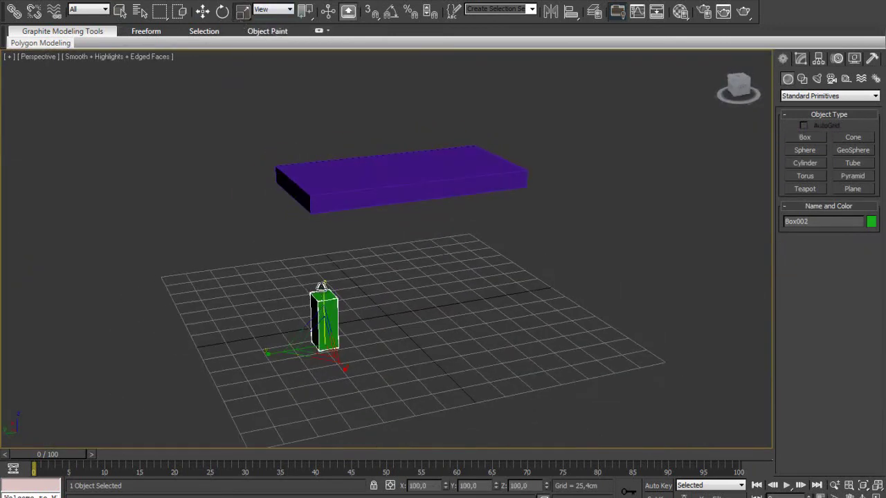
pyautogui.moveTo(323, 288); pyautogui.dragTo(330, 203)
# Step: Shift-drag a copy of the leg to the slab's other end
pyautogui.hotkey('alt', 'w')
pyautogui.rightClick(200, 196)
pyautogui.hotkey('alt', 'w')
pyautogui.moveTo(198, 279)
pyautogui.mouseDown(button='middle')
pyautogui.moveTo(301, 193)
pyautogui.moveTo(254, 208)
pyautogui.mouseUp(button='middle')
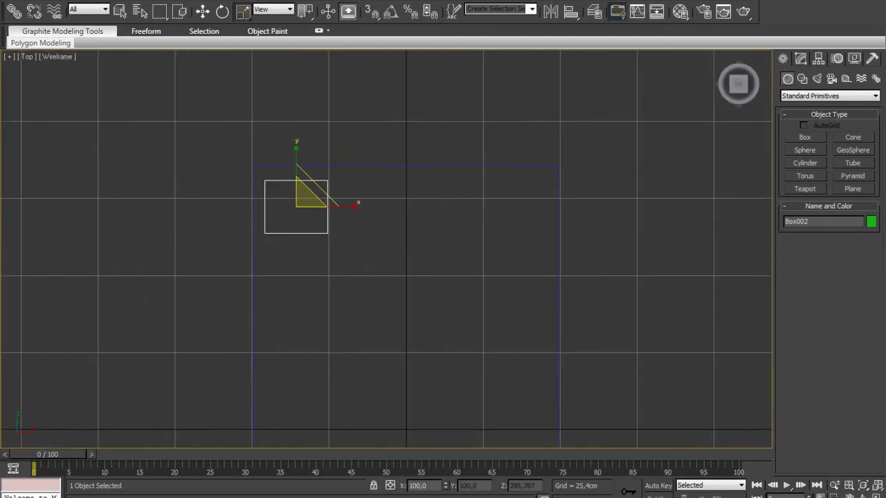
pyautogui.click(203, 11)
pyautogui.keyDown('shift'); pyautogui.moveTo(346, 219); pyautogui.dragTo(561, 227); pyautogui.keyUp('shift')
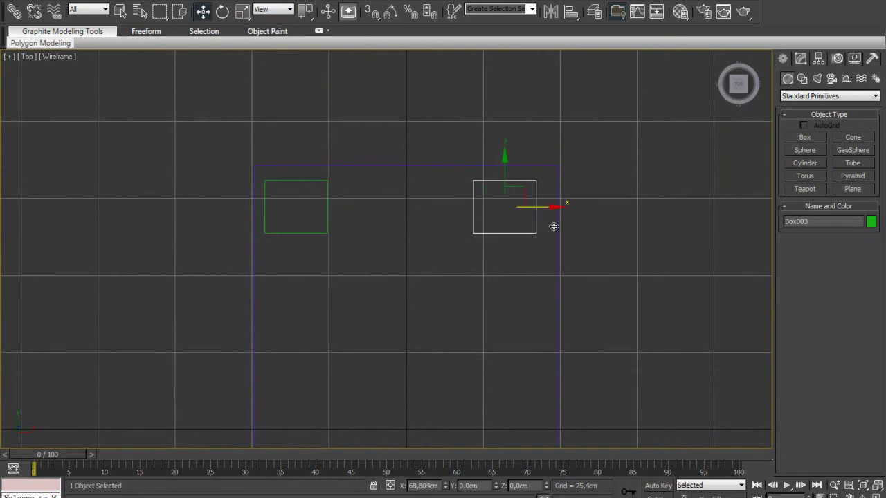
pyautogui.click(460, 297)
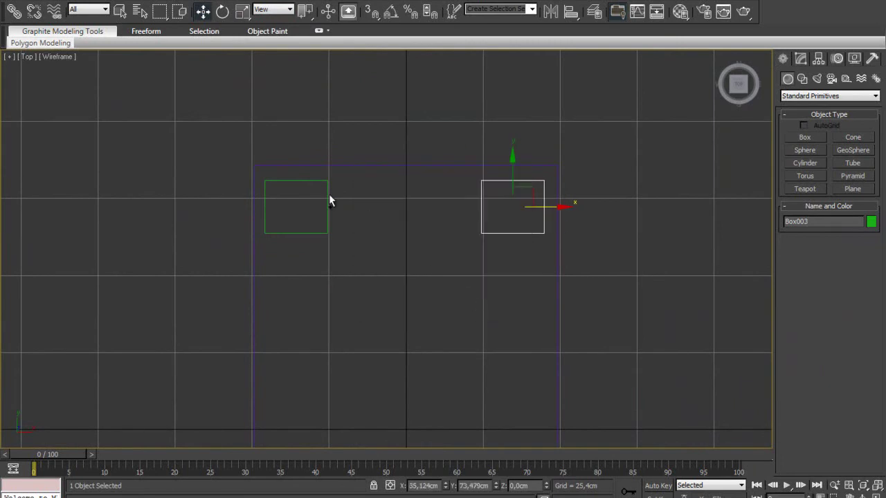
# Step: Clone both legs to the slab's far side, making four legs
pyautogui.keyDown('ctrl'); pyautogui.click(325, 229); pyautogui.keyUp('ctrl')
pyautogui.scroll(-5, 325, 228)
pyautogui.moveTo(325, 228)
pyautogui.mouseDown(button='middle')
pyautogui.moveTo(334, 348)
pyautogui.moveTo(417, 107)
pyautogui.moveTo(364, 351)
pyautogui.moveTo(372, 291)
pyautogui.mouseUp(button='middle')
pyautogui.keyDown('shift'); pyautogui.moveTo(382, 99); pyautogui.dragTo(381, 286); pyautogui.keyUp('shift')
pyautogui.click(444, 298)
pyautogui.hotkey('alt', 'w')
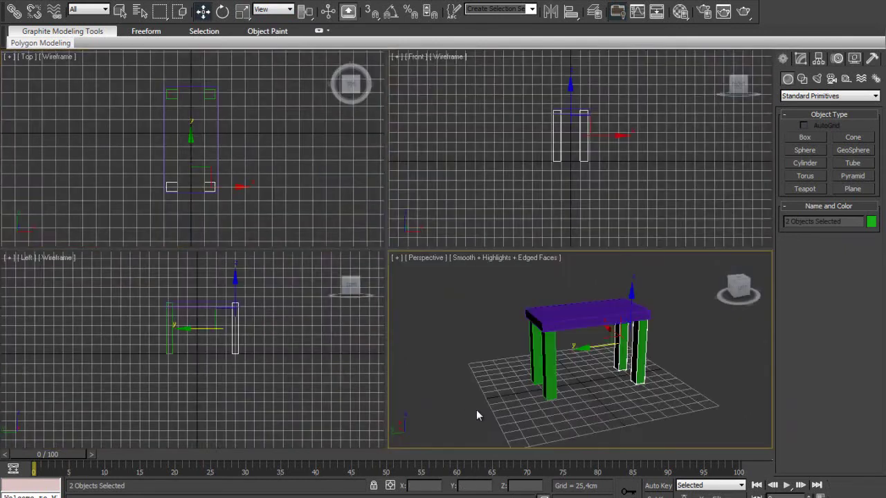
pyautogui.hotkey('alt', 'w')
# Step: Select the tabletop with the Scale tool active
pyautogui.click(251, 268)
pyautogui.moveTo(251, 271)
pyautogui.keyDown('alt'); pyautogui.mouseDown(button='middle')
pyautogui.moveTo(223, 310)
pyautogui.moveTo(146, 302)
pyautogui.moveTo(523, 253)
pyautogui.mouseUp(button='middle'); pyautogui.keyUp('alt')
pyautogui.click(401, 257)
pyautogui.moveTo(400, 256)
pyautogui.keyDown('alt'); pyautogui.mouseDown(button='middle')
pyautogui.moveTo(384, 232)
pyautogui.moveTo(397, 271)
pyautogui.moveTo(395, 258)
pyautogui.moveTo(366, 304)
pyautogui.moveTo(430, 241)
pyautogui.moveTo(337, 279)
pyautogui.moveTo(369, 291)
pyautogui.moveTo(338, 314)
pyautogui.moveTo(364, 286)
pyautogui.mouseUp(button='middle'); pyautogui.keyUp('alt')
pyautogui.press('r')
pyautogui.click(338, 279)
pyautogui.click(303, 238)
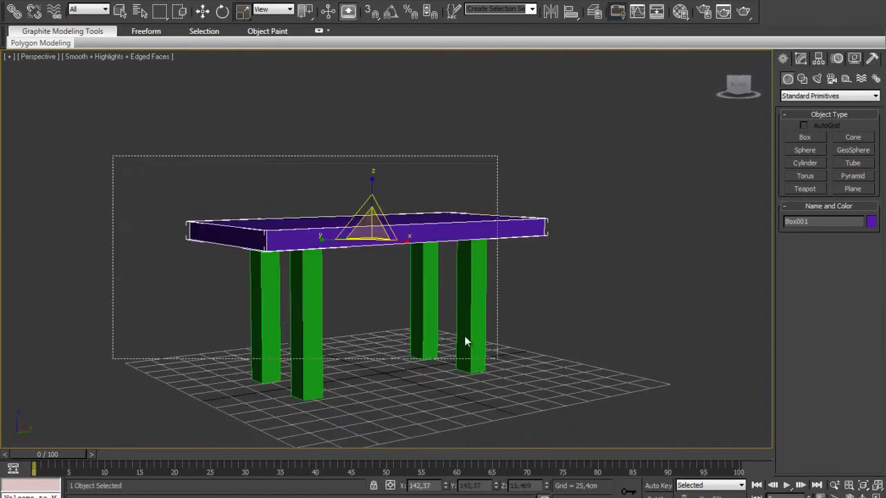
# Step: Add an Edit Mesh modifier to the tabletop and all four legs
pyautogui.moveTo(174, 155); pyautogui.dragTo(465, 336)
pyautogui.rightClick(434, 286)
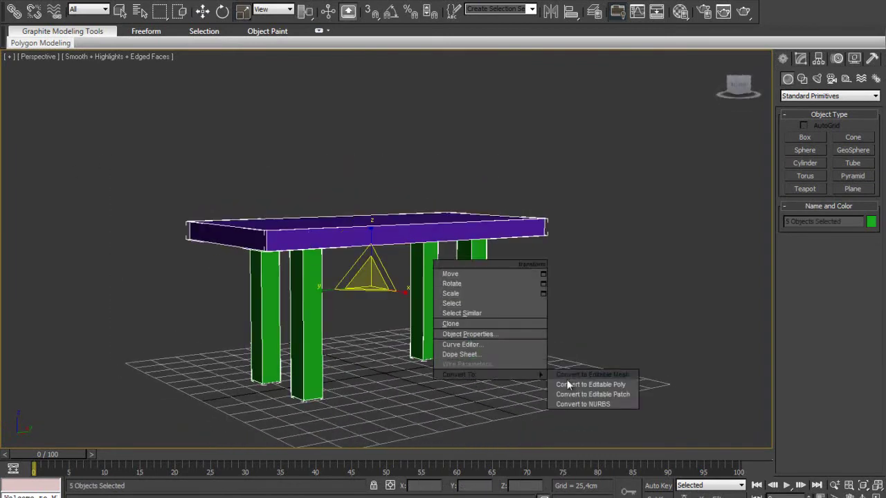
pyautogui.click(568, 382)
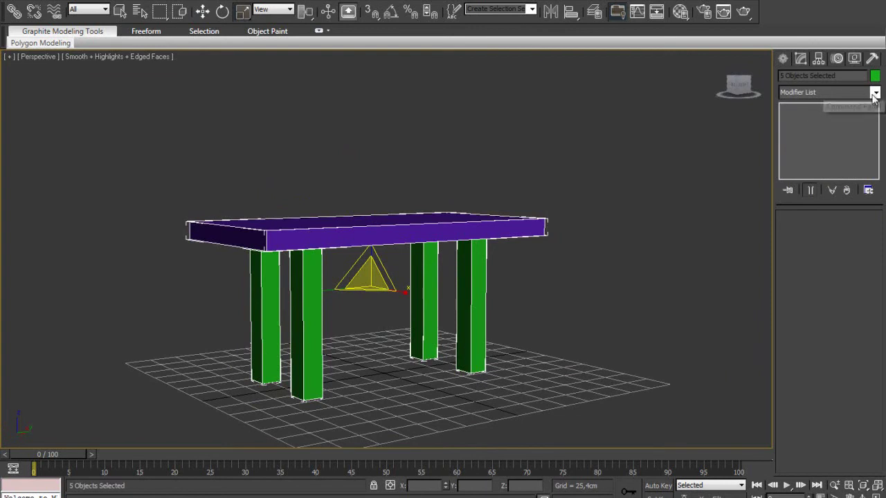
pyautogui.click(823, 92)
pyautogui.scroll(-8, 820, 208)
pyautogui.click(816, 105)
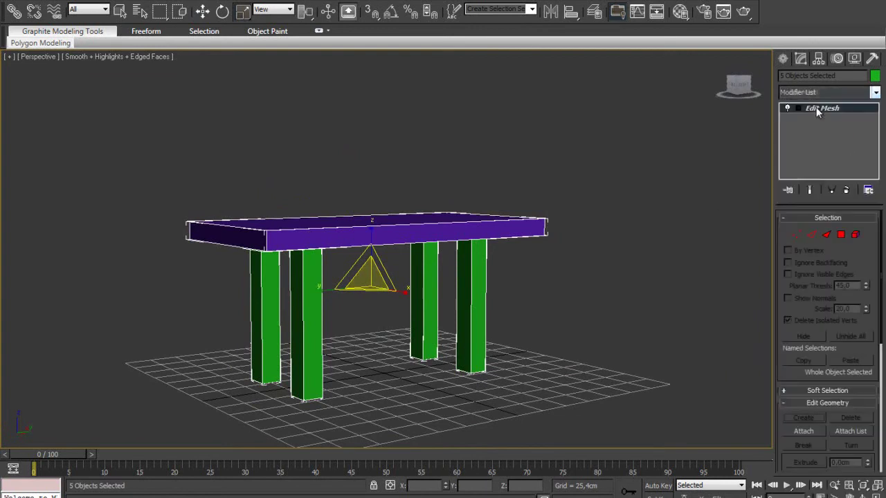
pyautogui.click(677, 229)
pyautogui.click(321, 240)
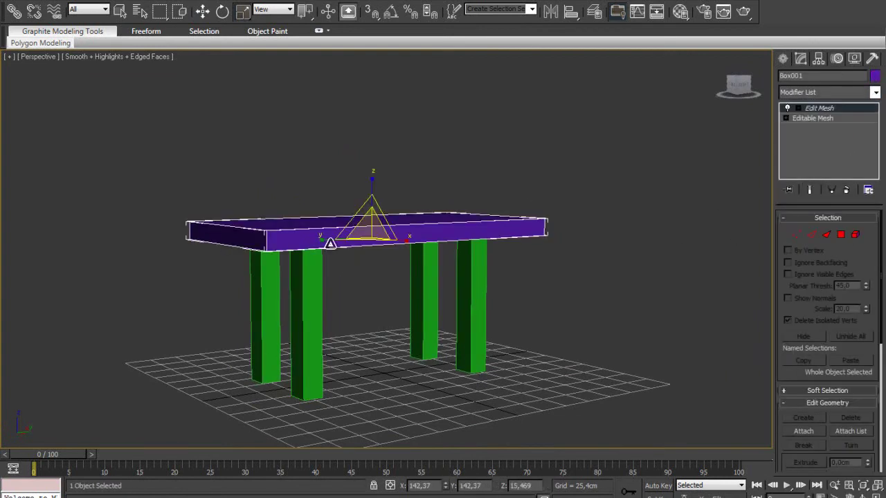
pyautogui.moveTo(595, 378); pyautogui.dragTo(660, 203)
# Step: Select the tabletop and a leg element in Element mode, then clear the selection
pyautogui.click(854, 235)
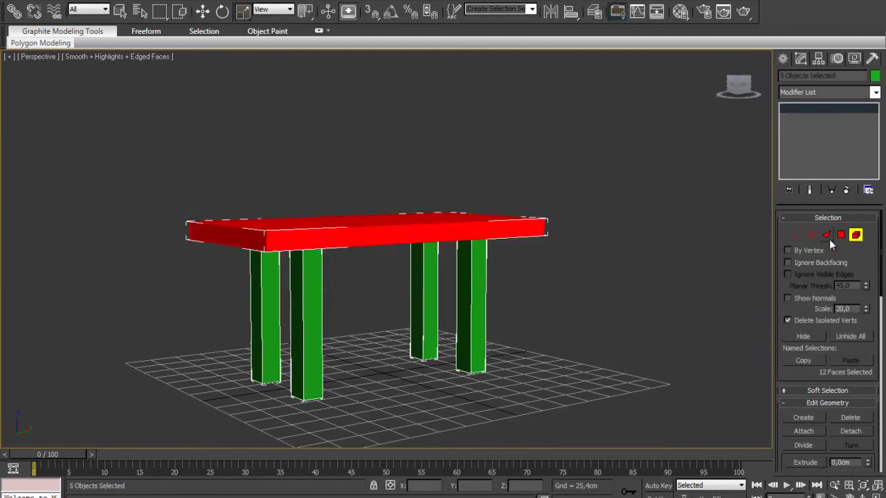
pyautogui.click(122, 17)
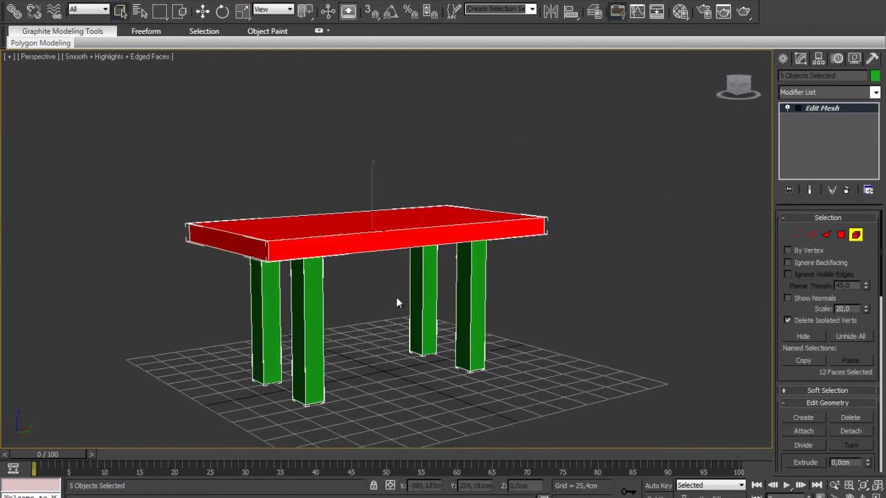
pyautogui.click(470, 293)
pyautogui.click(525, 289)
pyautogui.moveTo(449, 191)
pyautogui.keyDown('alt'); pyautogui.mouseDown(button='middle')
pyautogui.moveTo(485, 243)
pyautogui.moveTo(331, 341)
pyautogui.mouseUp(button='middle'); pyautogui.keyUp('alt')
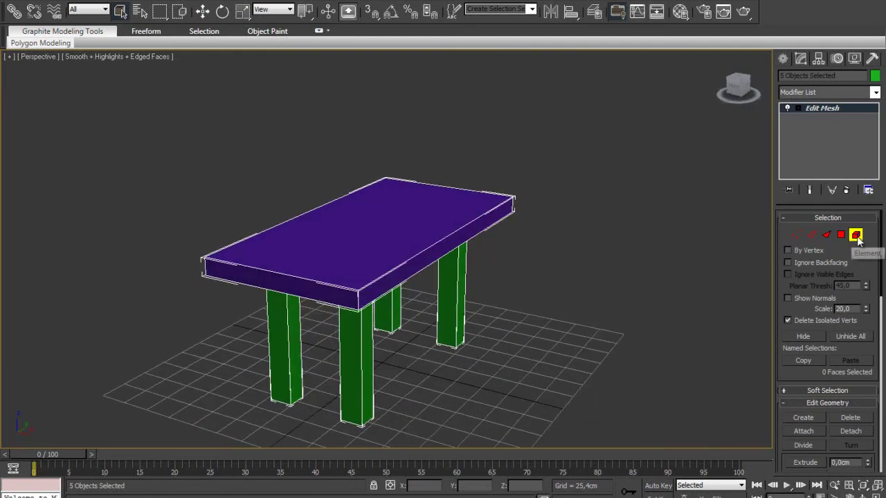
# Step: Exit sub-object mode and delete Edit Mesh from the modifier stack
pyautogui.click(101, 1)
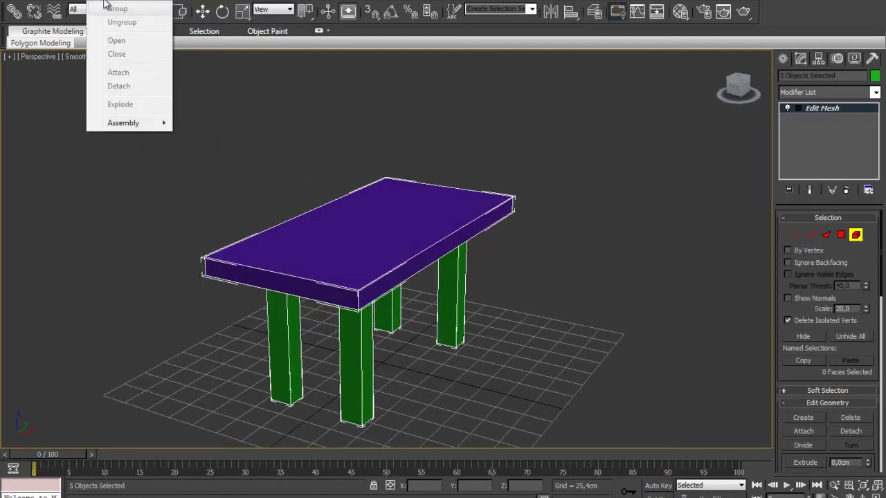
pyautogui.click(490, 260)
pyautogui.moveTo(635, 406); pyautogui.dragTo(277, 91)
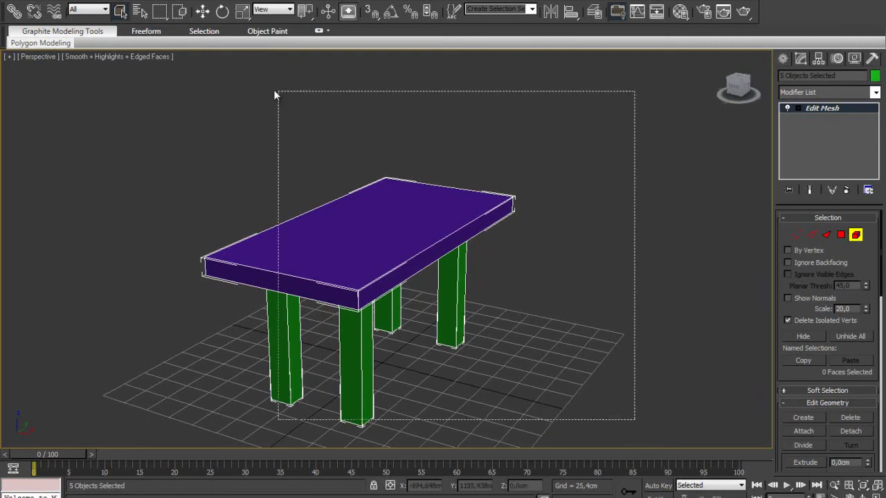
pyautogui.click(855, 235)
pyautogui.moveTo(602, 416); pyautogui.dragTo(446, 295)
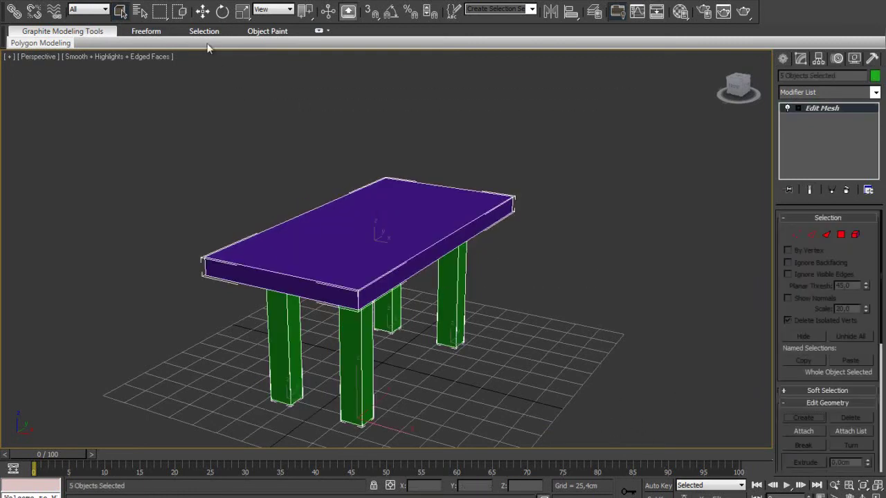
pyautogui.rightClick(824, 109)
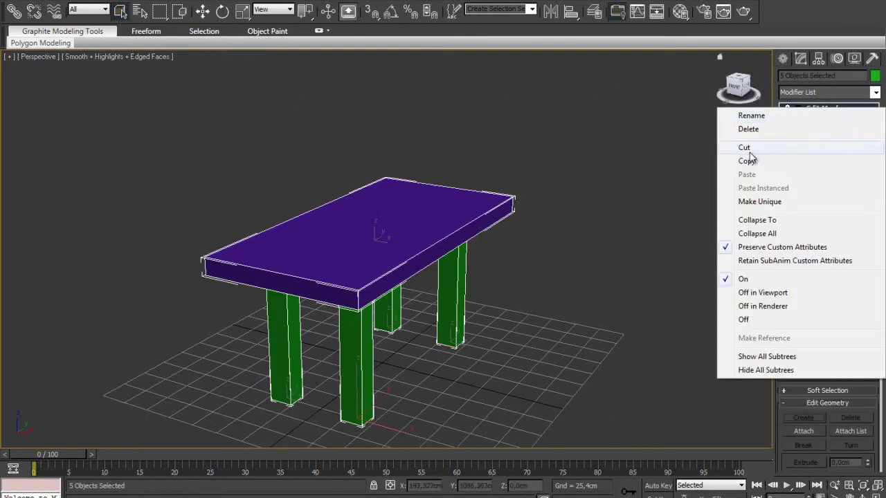
pyautogui.click(747, 149)
# Step: Group the slab and four legs as Group001
pyautogui.click(108, 3)
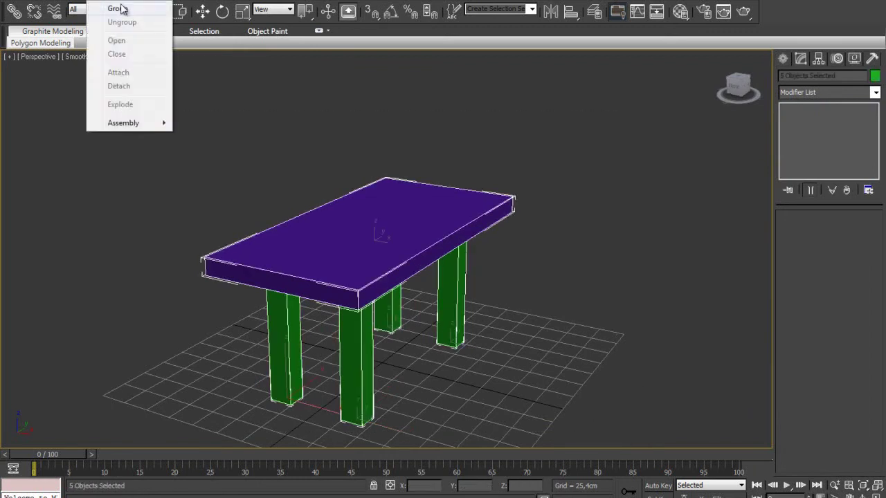
pyautogui.click(116, 9)
pyautogui.click(451, 273)
pyautogui.click(628, 375)
pyautogui.click(395, 267)
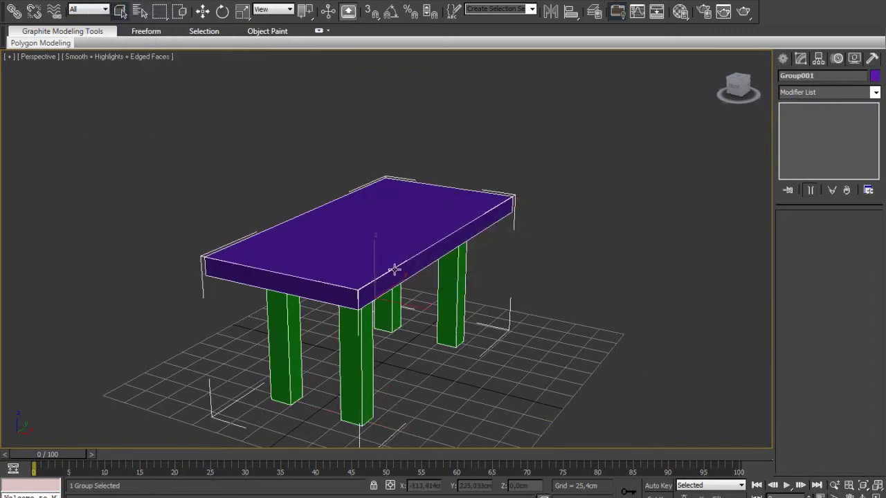
pyautogui.keyDown('alt'); pyautogui.moveTo(395, 267); pyautogui.dragTo(219, 387, button='middle'); pyautogui.keyUp('alt')
pyautogui.click(520, 361)
pyautogui.click(270, 343)
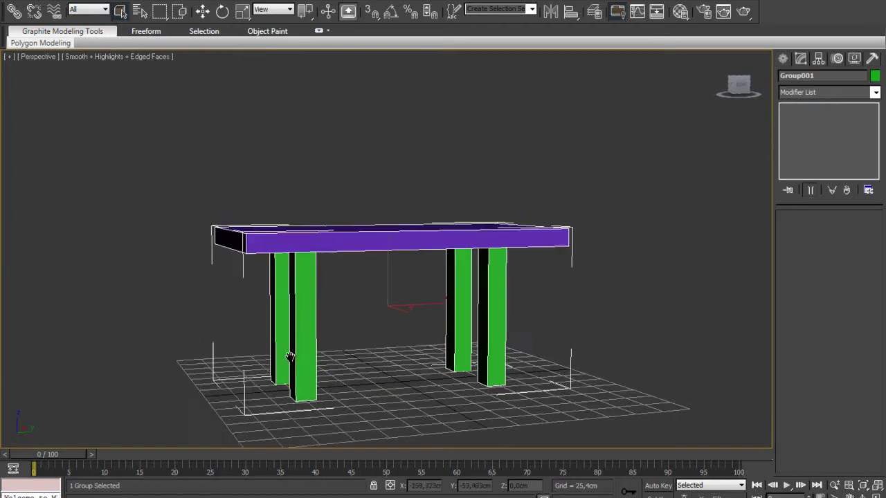
pyautogui.keyDown('alt'); pyautogui.moveTo(270, 343); pyautogui.dragTo(324, 369, button='middle'); pyautogui.keyUp('alt')
pyautogui.click(484, 399)
pyautogui.click(339, 338)
pyautogui.keyDown('alt'); pyautogui.moveTo(349, 375); pyautogui.dragTo(367, 386, button='middle'); pyautogui.keyUp('alt')
pyautogui.click(434, 372)
pyautogui.click(379, 398)
pyautogui.click(380, 346)
pyautogui.rightClick(384, 294)
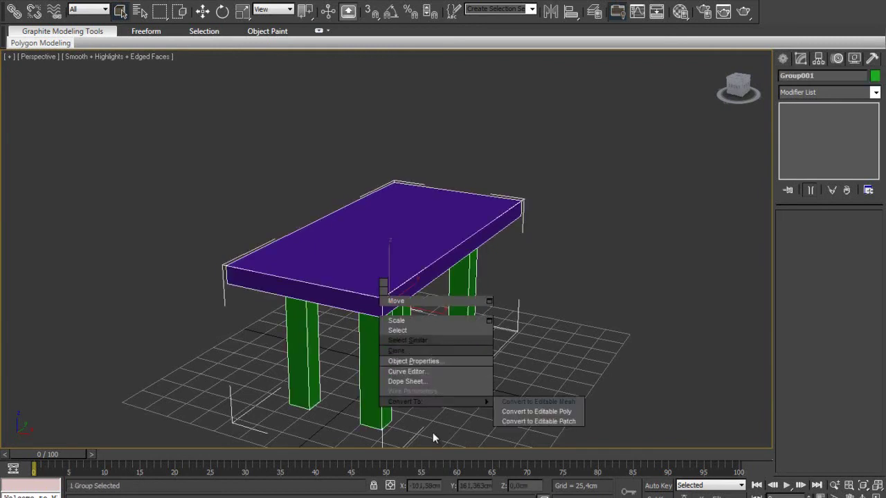
pyautogui.click(507, 401)
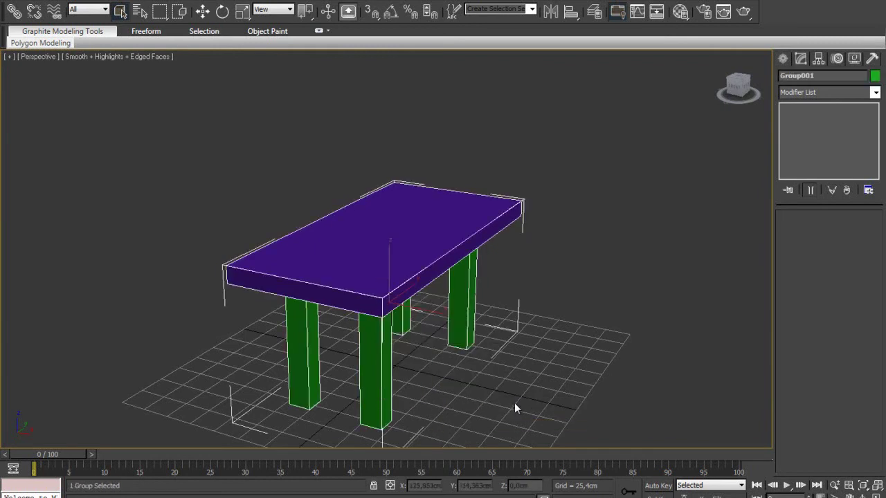
pyautogui.click(874, 93)
pyautogui.click(804, 105)
pyautogui.click(855, 234)
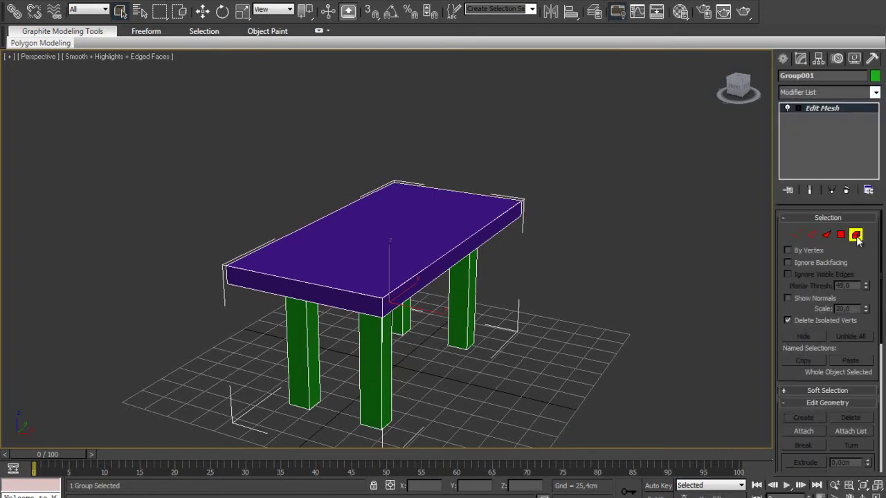
pyautogui.click(361, 360)
pyautogui.moveTo(460, 370)
pyautogui.keyDown('alt'); pyautogui.mouseDown(button='middle')
pyautogui.moveTo(356, 330)
pyautogui.moveTo(425, 347)
pyautogui.moveTo(284, 323)
pyautogui.moveTo(328, 240)
pyautogui.mouseUp(button='middle'); pyautogui.keyUp('alt')
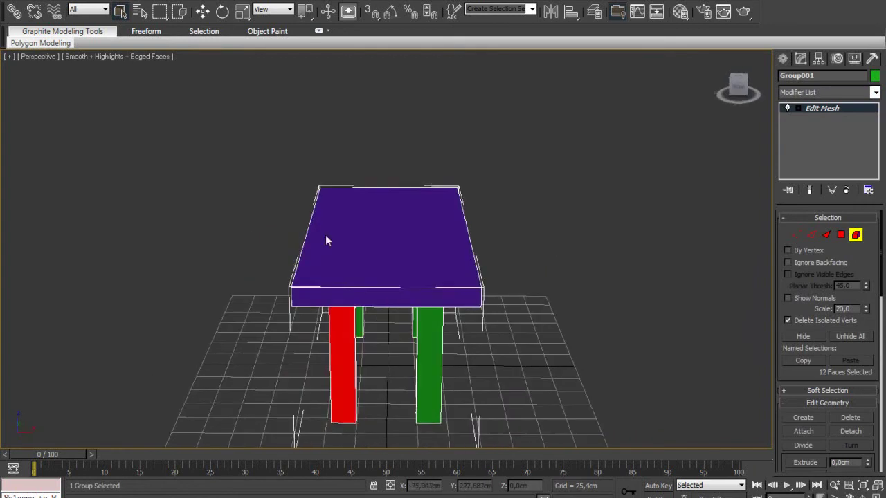
pyautogui.click(204, 9)
pyautogui.moveTo(393, 354); pyautogui.dragTo(225, 350)
pyautogui.moveTo(225, 351)
pyautogui.keyDown('alt'); pyautogui.mouseDown(button='middle')
pyautogui.moveTo(446, 371)
pyautogui.moveTo(364, 388)
pyautogui.mouseUp(button='middle'); pyautogui.keyUp('alt')
pyautogui.hotkey('ctrl', 'z')
pyautogui.click(568, 323)
pyautogui.moveTo(567, 323)
pyautogui.keyDown('alt'); pyautogui.mouseDown(button='middle')
pyautogui.moveTo(465, 349)
pyautogui.moveTo(421, 336)
pyautogui.moveTo(473, 314)
pyautogui.mouseUp(button='middle'); pyautogui.keyUp('alt')
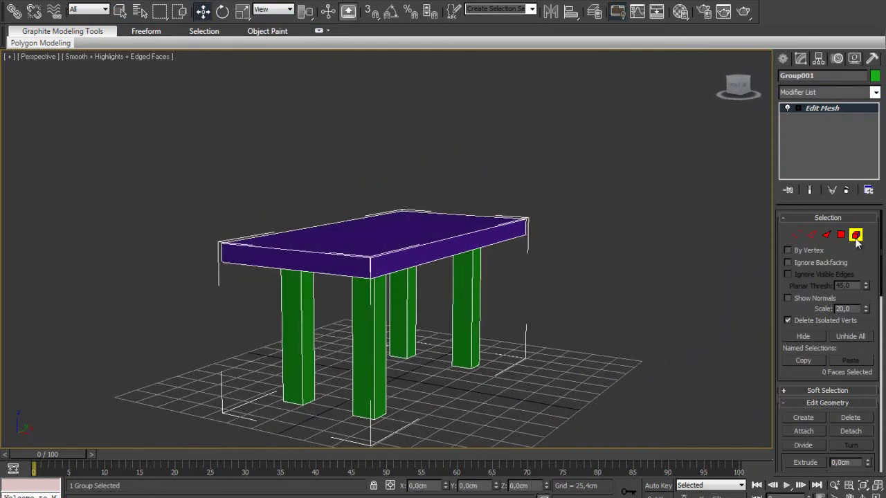
pyautogui.click(857, 236)
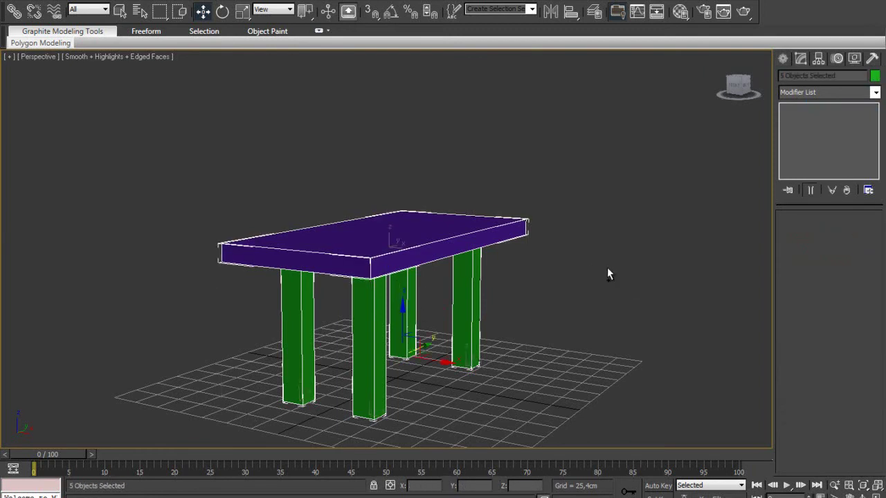
# Step: Delete the four green table legs and scale the purple tabletop up into a tall, wide box
pyautogui.moveTo(512, 361); pyautogui.dragTo(261, 355)
pyautogui.press('Delete')
pyautogui.click(409, 253)
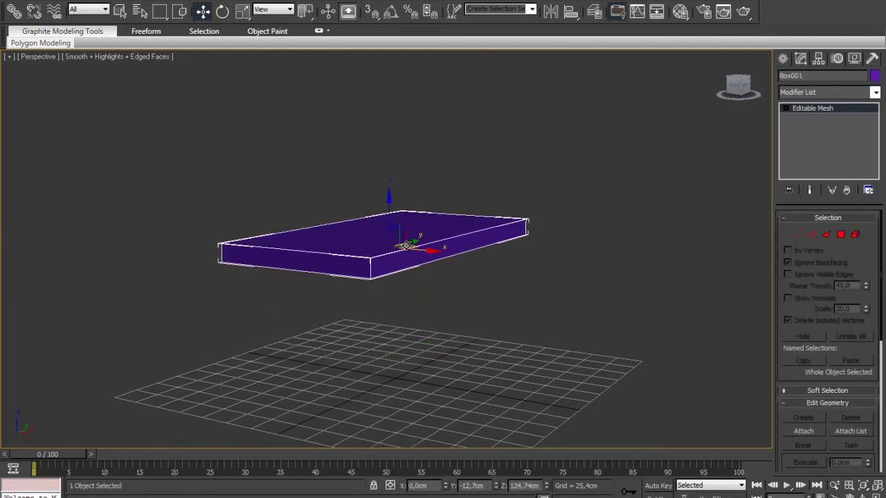
pyautogui.click(242, 11)
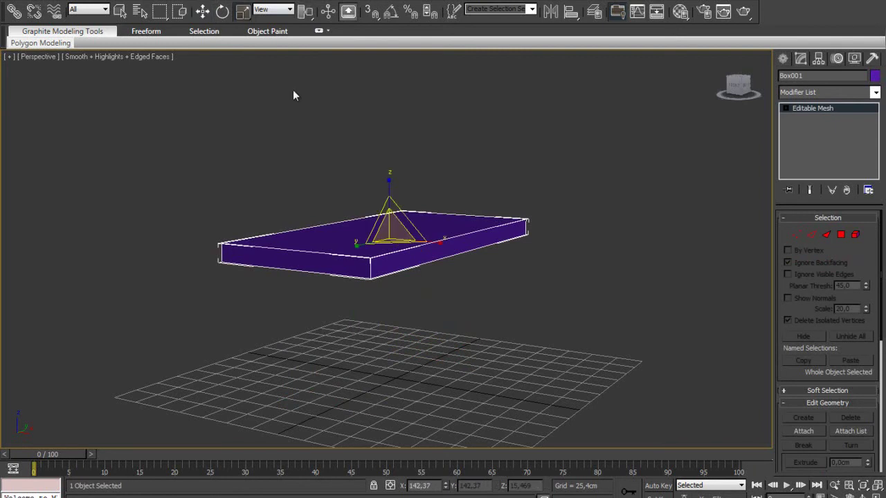
pyautogui.moveTo(385, 184)
pyautogui.mouseDown()
pyautogui.moveTo(389, 174)
pyautogui.moveTo(414, 204)
pyautogui.mouseUp()
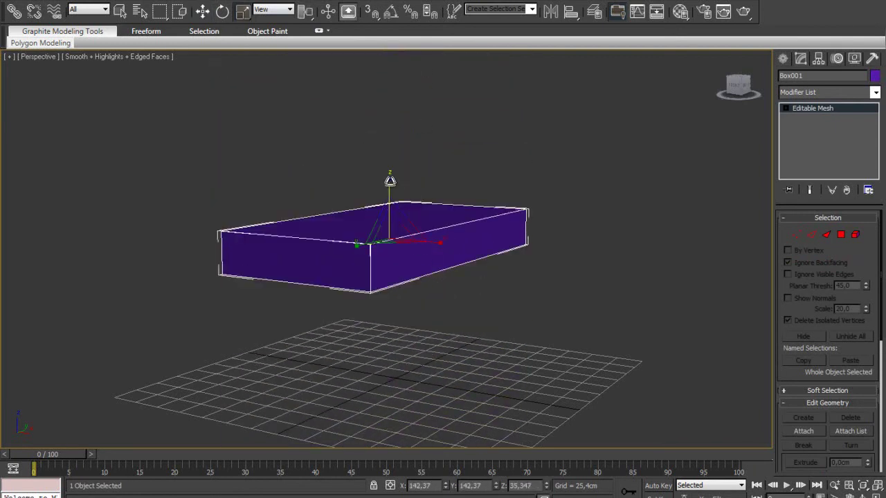
pyautogui.moveTo(390, 178); pyautogui.dragTo(434, 143)
pyautogui.keyDown('alt'); pyautogui.moveTo(435, 142); pyautogui.dragTo(376, 184, button='middle'); pyautogui.keyUp('alt')
pyautogui.moveTo(348, 254)
pyautogui.mouseDown()
pyautogui.moveTo(512, 227)
pyautogui.moveTo(286, 263)
pyautogui.moveTo(448, 249)
pyautogui.moveTo(394, 256)
pyautogui.mouseUp()
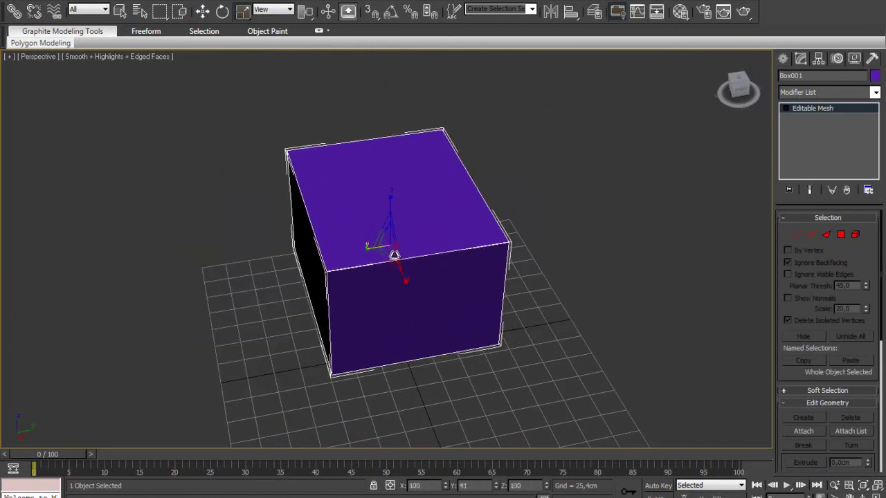
pyautogui.click(121, 12)
pyautogui.moveTo(585, 198)
pyautogui.mouseDown(button='middle')
pyautogui.moveTo(484, 287)
pyautogui.moveTo(413, 302)
pyautogui.moveTo(403, 284)
pyautogui.moveTo(671, 280)
pyautogui.mouseUp(button='middle')
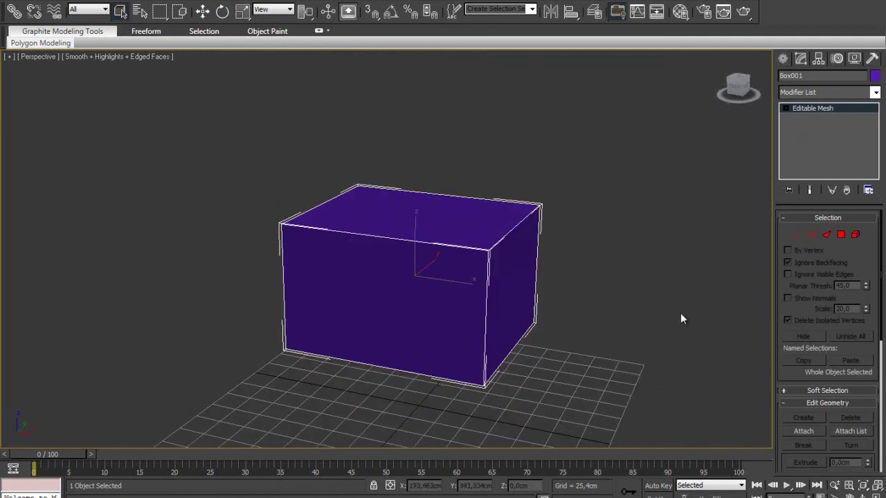
# Step: At Polygon level, select only the box's right side face
pyautogui.scroll(-1, 801, 380)
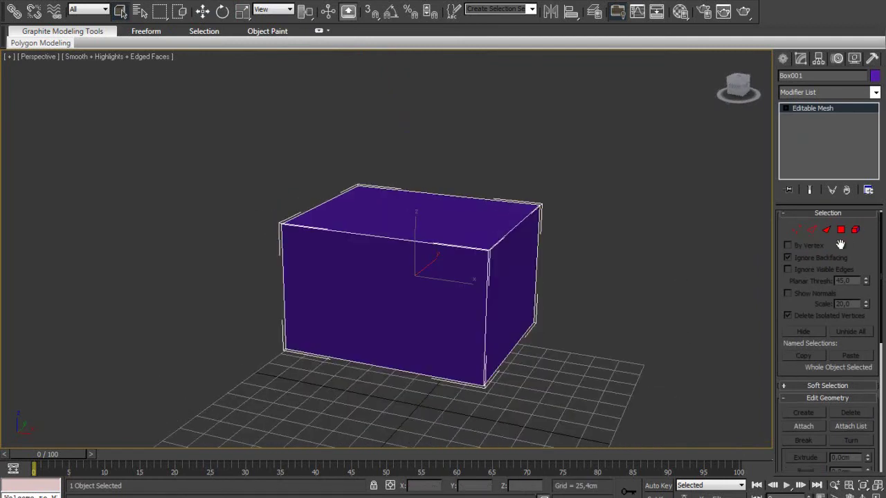
pyautogui.click(840, 230)
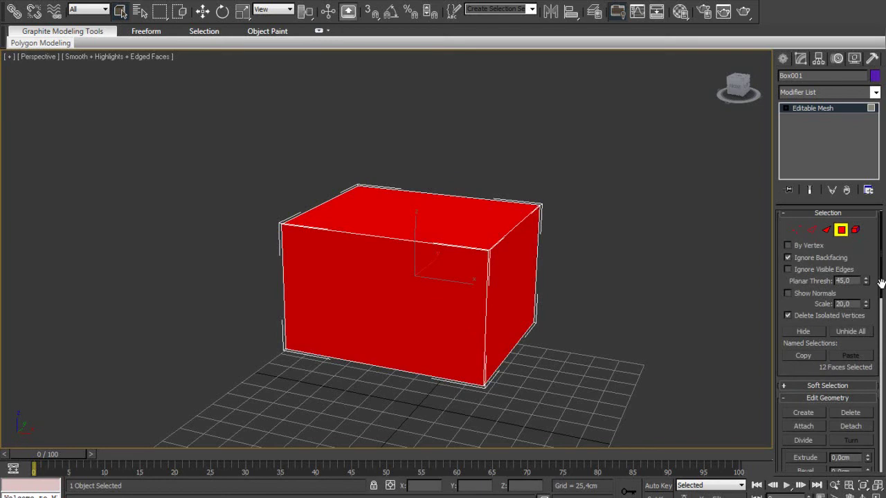
pyautogui.click(638, 264)
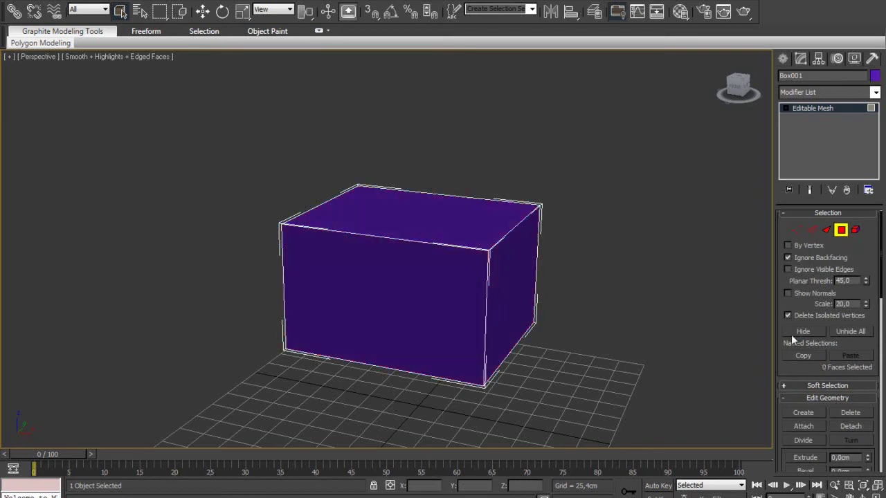
pyautogui.scroll(-2, 873, 298)
pyautogui.scroll(-2, 858, 332)
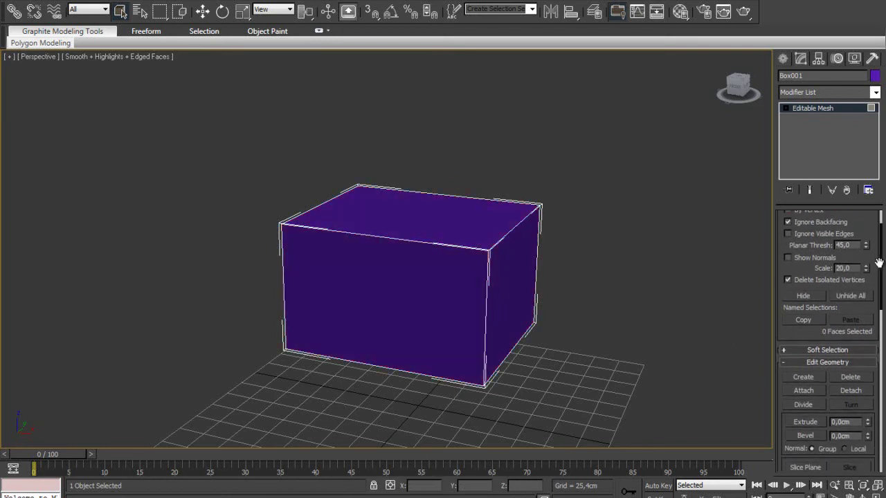
pyautogui.scroll(-2, 842, 377)
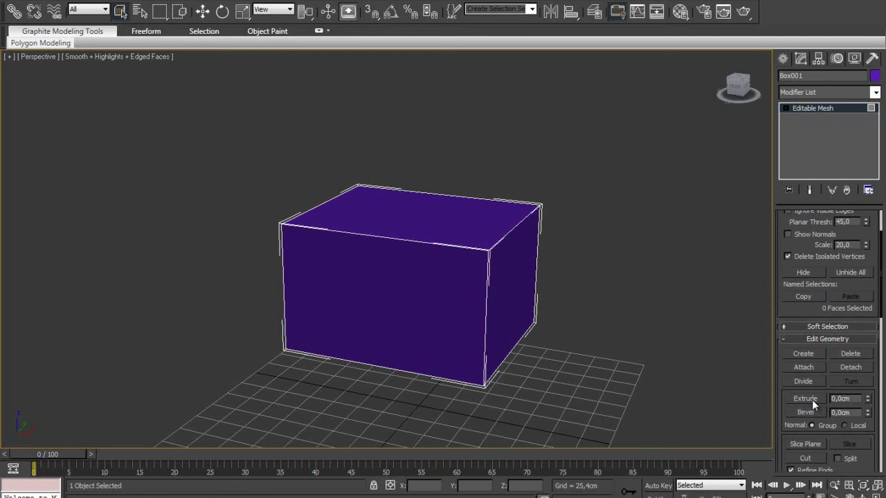
pyautogui.moveTo(613, 335)
pyautogui.keyDown('alt'); pyautogui.mouseDown(button='middle')
pyautogui.moveTo(569, 362)
pyautogui.moveTo(559, 307)
pyautogui.mouseUp(button='middle'); pyautogui.keyUp('alt')
pyautogui.click(420, 316)
pyautogui.moveTo(419, 317)
pyautogui.mouseDown(button='middle')
pyautogui.moveTo(524, 316)
pyautogui.moveTo(526, 337)
pyautogui.moveTo(514, 326)
pyautogui.moveTo(477, 326)
pyautogui.moveTo(488, 326)
pyautogui.mouseUp(button='middle')
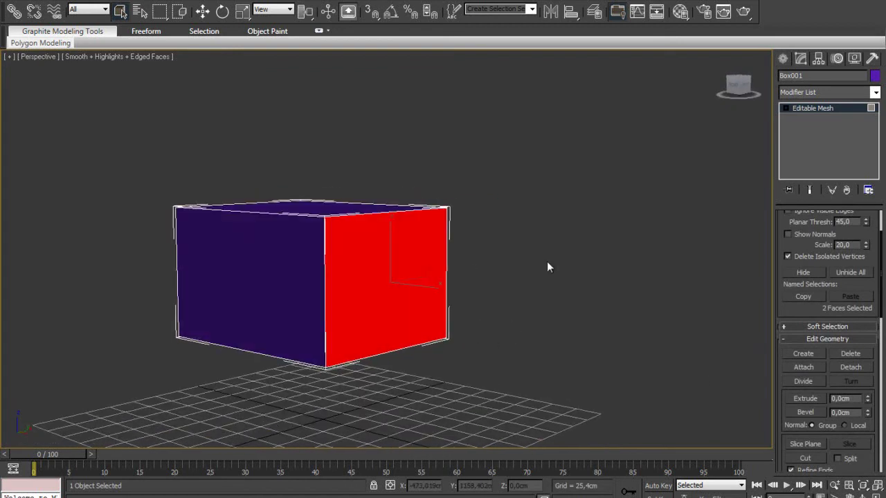
# Step: Extrude the right side face outward about 50 cm, roughly doubling the box's length
pyautogui.click(796, 399)
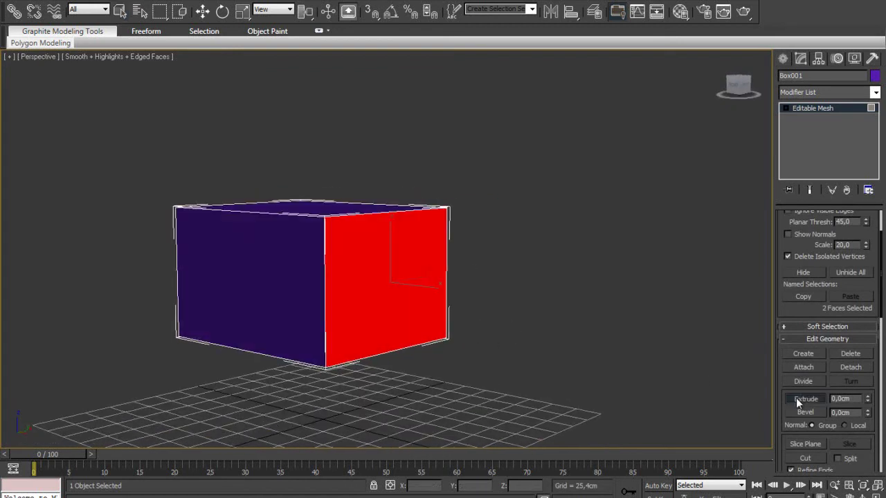
pyautogui.moveTo(366, 251)
pyautogui.mouseDown()
pyautogui.moveTo(388, 246)
pyautogui.moveTo(375, 172)
pyautogui.moveTo(388, 143)
pyautogui.mouseUp()
pyautogui.moveTo(388, 143)
pyautogui.keyDown('alt'); pyautogui.mouseDown(button='middle')
pyautogui.moveTo(404, 300)
pyautogui.moveTo(453, 299)
pyautogui.mouseUp(button='middle'); pyautogui.keyUp('alt')
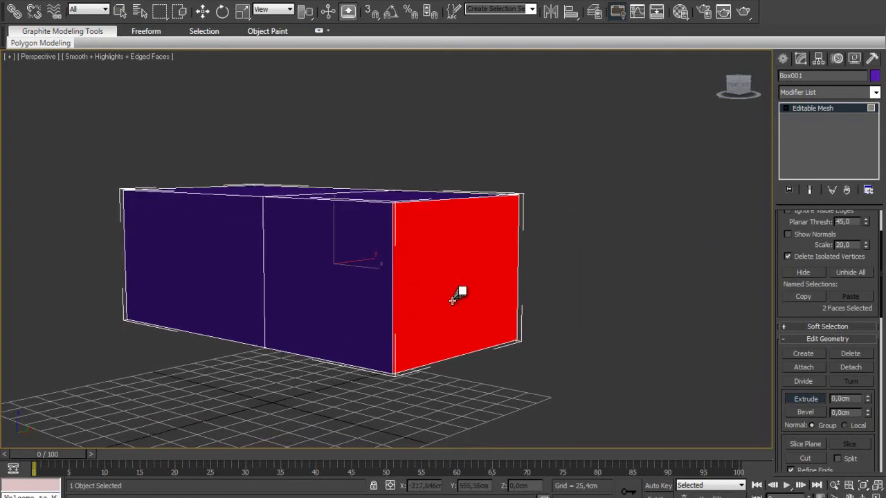
pyautogui.rightClick(508, 277)
pyautogui.click(642, 308)
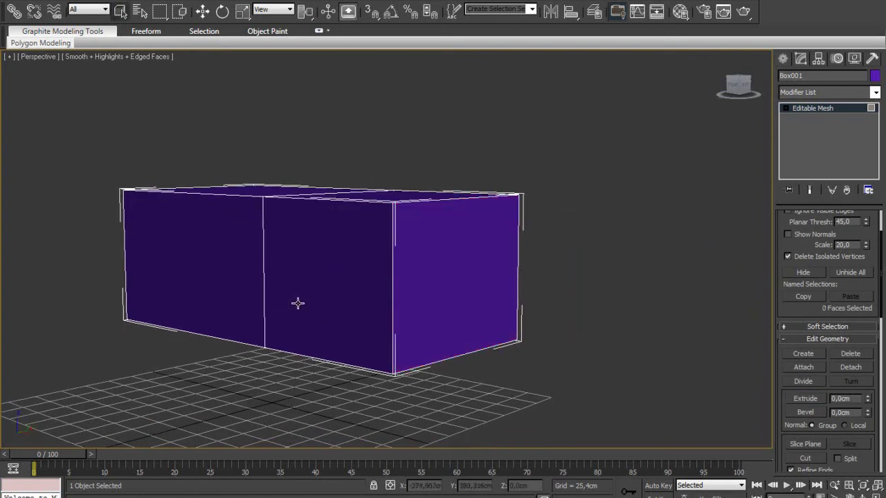
# Step: Extrude the left section's front faces outward
pyautogui.keyDown('alt'); pyautogui.moveTo(297, 303); pyautogui.dragTo(334, 312, button='middle'); pyautogui.keyUp('alt')
pyautogui.click(452, 288)
pyautogui.keyDown('alt'); pyautogui.moveTo(452, 288); pyautogui.dragTo(294, 306, button='middle'); pyautogui.keyUp('alt')
pyautogui.click(312, 262)
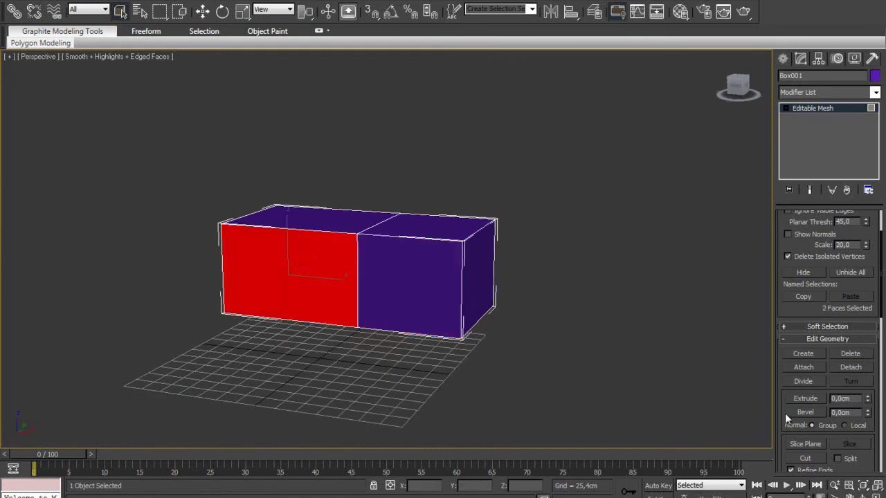
pyautogui.moveTo(869, 407); pyautogui.dragTo(868, 397)
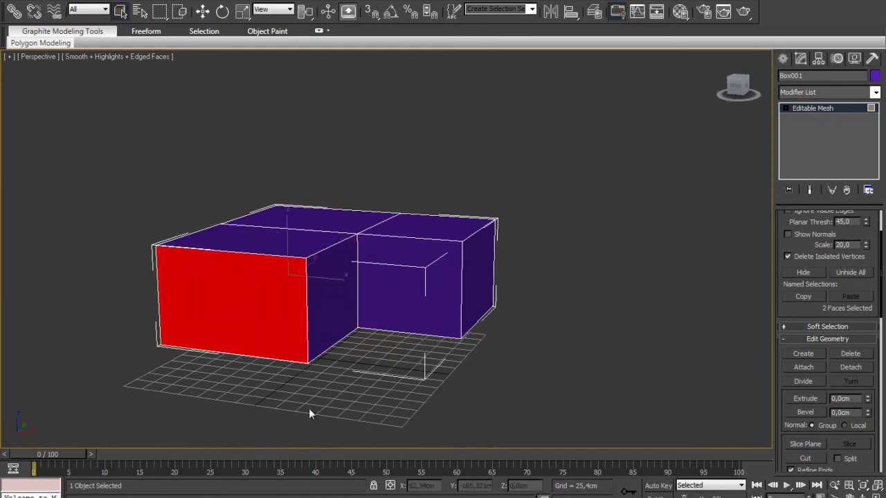
# Step: Select the tall box's top faces and extrude them upward in several passes to raise it
pyautogui.keyDown('alt'); pyautogui.moveTo(308, 412); pyautogui.dragTo(297, 362, button='middle'); pyautogui.keyUp('alt')
pyautogui.keyDown('alt'); pyautogui.click(297, 362); pyautogui.keyUp('alt')
pyautogui.click(268, 216)
pyautogui.keyDown('alt'); pyautogui.moveTo(257, 261); pyautogui.dragTo(603, 381, button='middle'); pyautogui.keyUp('alt')
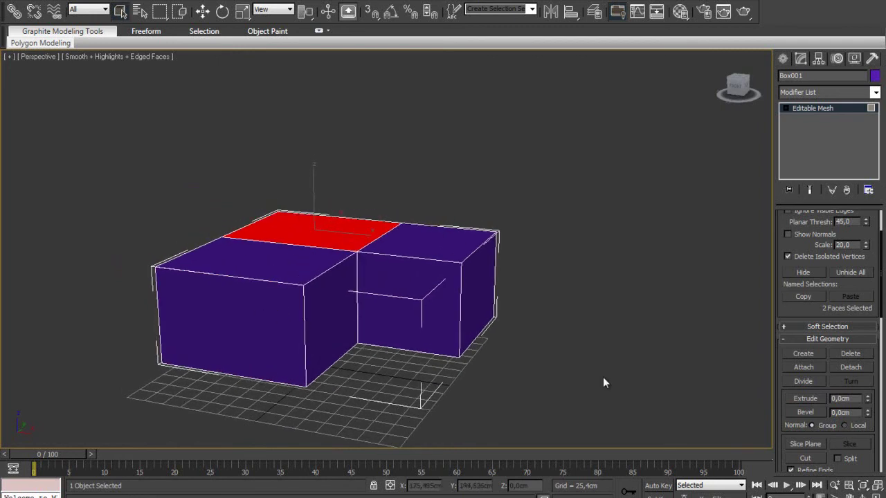
pyautogui.click(844, 400)
pyautogui.write('100')
pyautogui.moveTo(482, 207); pyautogui.dragTo(493, 204, button='middle')
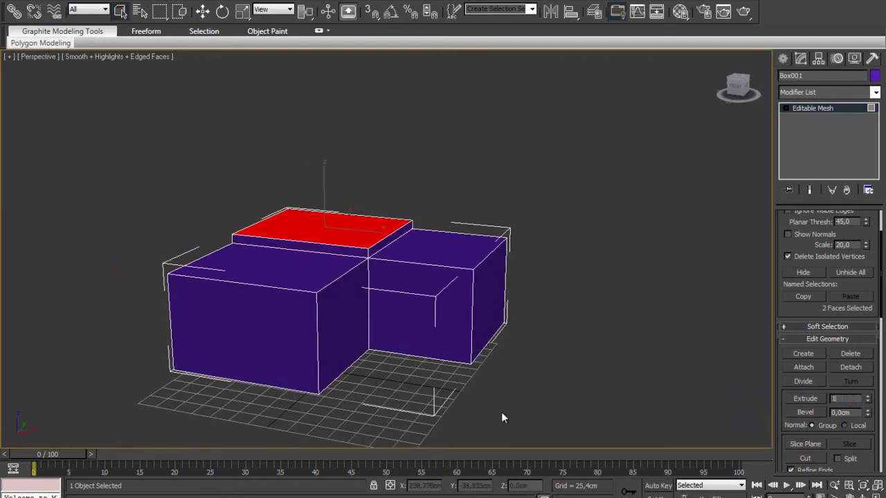
pyautogui.moveTo(435, 420); pyautogui.dragTo(413, 381, button='middle')
pyautogui.moveTo(381, 241); pyautogui.dragTo(399, 307, button='middle')
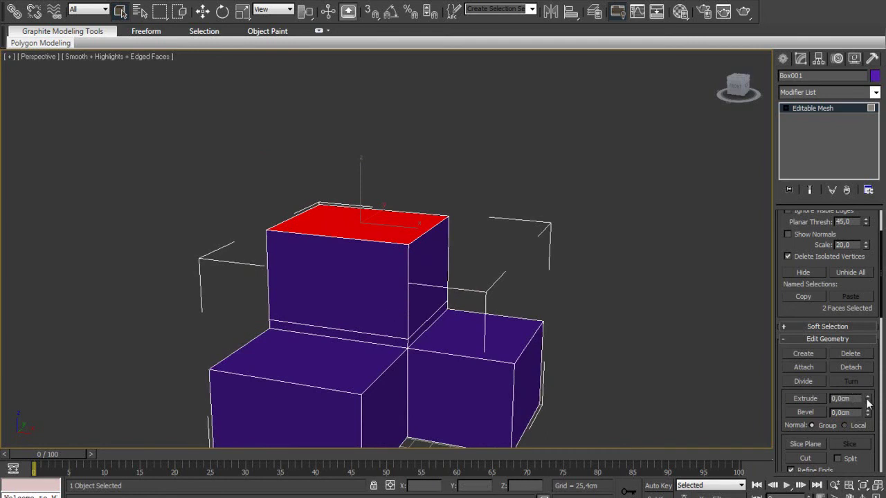
pyautogui.moveTo(869, 401); pyautogui.dragTo(883, 315)
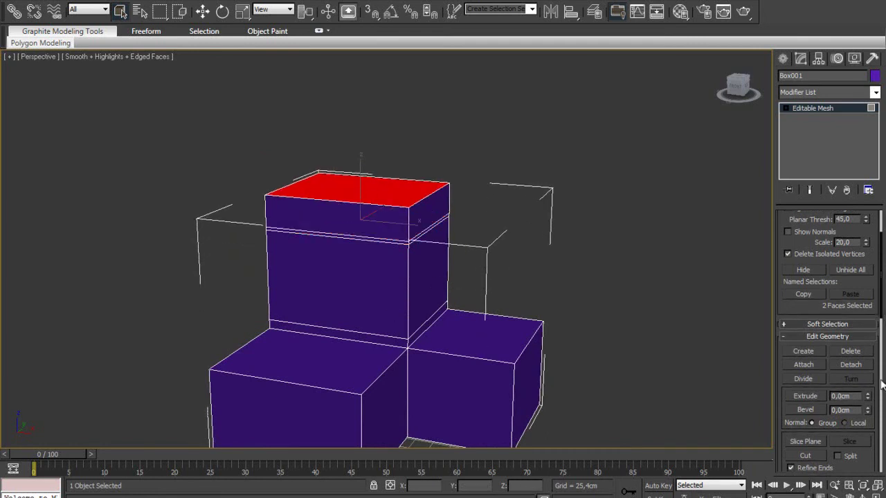
pyautogui.moveTo(869, 404); pyautogui.dragTo(879, 289)
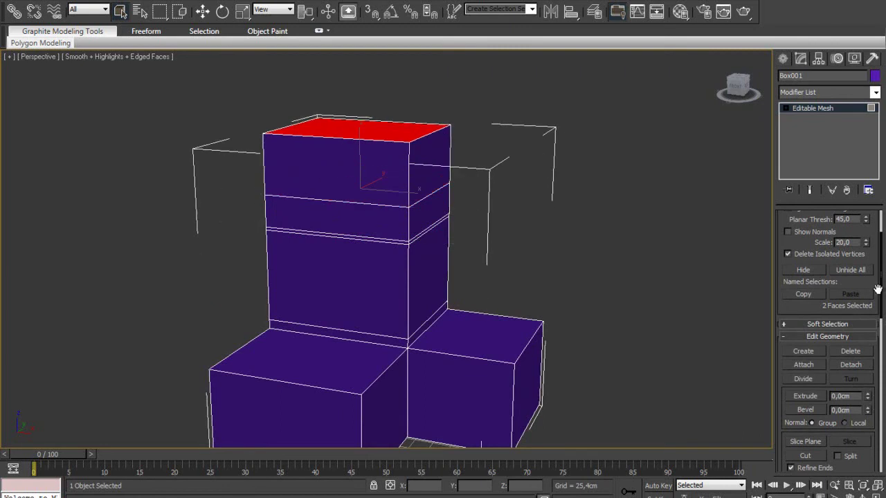
# Step: Extrude the thin middle strip outward into a ledge
pyautogui.click(366, 238)
pyautogui.moveTo(869, 401); pyautogui.dragTo(867, 235)
pyautogui.click(528, 142)
# Step: Bevel the lower-left box's top face up about 65 cm and inward into a tapered peak
pyautogui.click(315, 366)
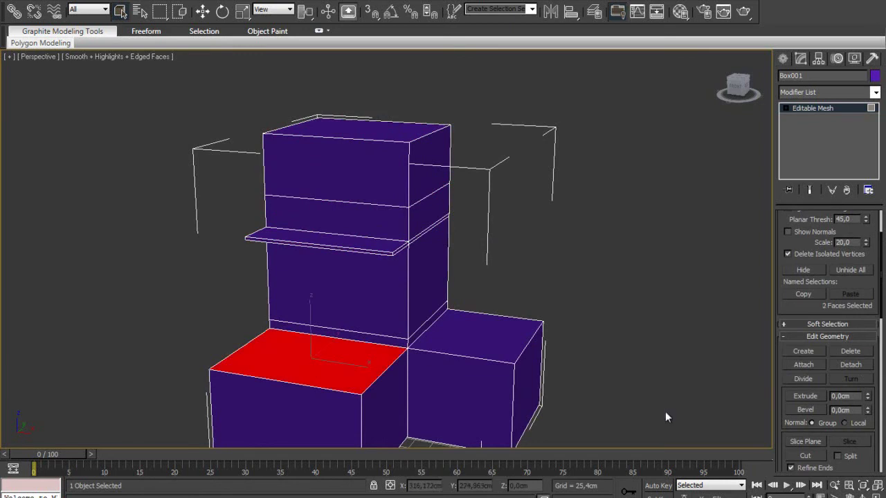
pyautogui.click(805, 410)
pyautogui.moveTo(318, 363); pyautogui.dragTo(328, 228)
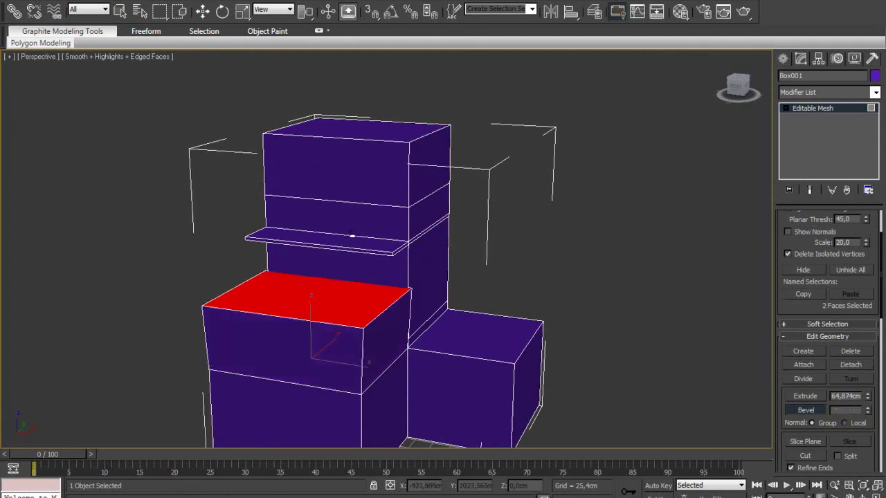
pyautogui.click(361, 249)
# Step: Bevel the tall tower's top face inward with a negative outline into a sloped roof cap
pyautogui.moveTo(361, 249)
pyautogui.keyDown('alt'); pyautogui.mouseDown(button='middle')
pyautogui.moveTo(289, 376)
pyautogui.moveTo(284, 358)
pyautogui.mouseUp(button='middle'); pyautogui.keyUp('alt')
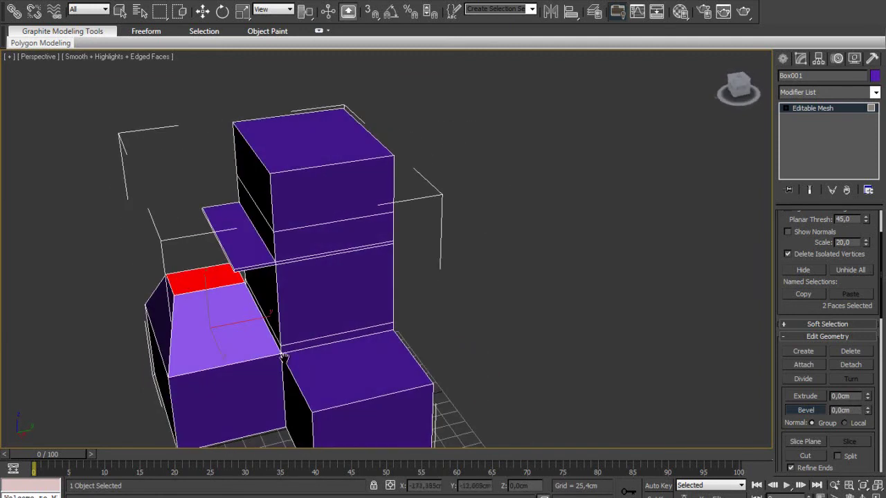
pyautogui.keyDown('alt'); pyautogui.moveTo(283, 180); pyautogui.dragTo(290, 260, button='middle'); pyautogui.keyUp('alt')
pyautogui.click(290, 259)
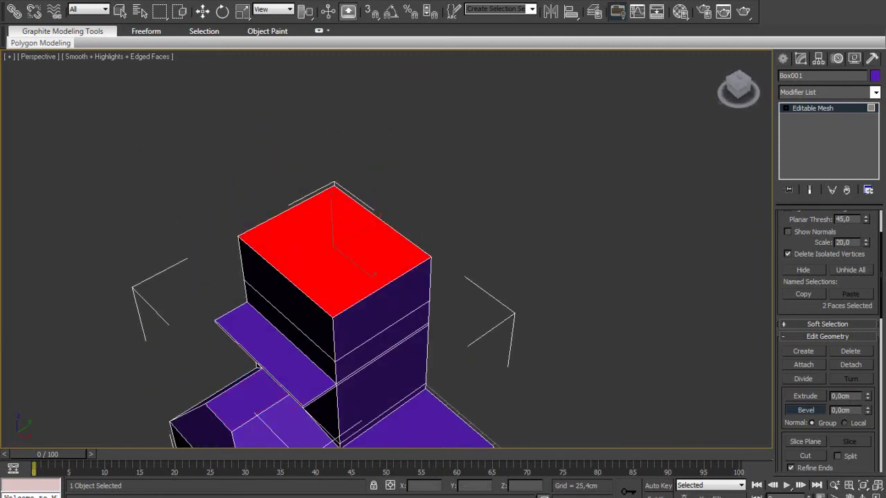
pyautogui.click(456, 215)
pyautogui.click(387, 261)
pyautogui.moveTo(869, 413); pyautogui.dragTo(870, 450)
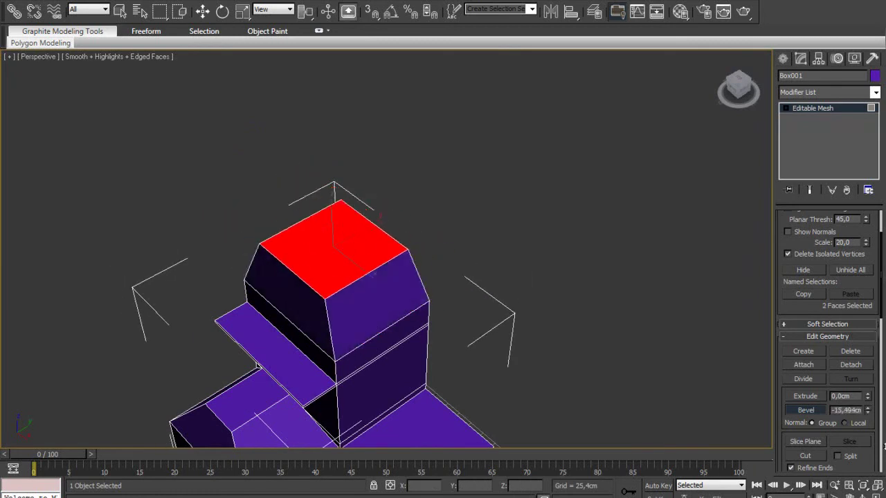
pyautogui.moveTo(867, 413); pyautogui.dragTo(833, 413)
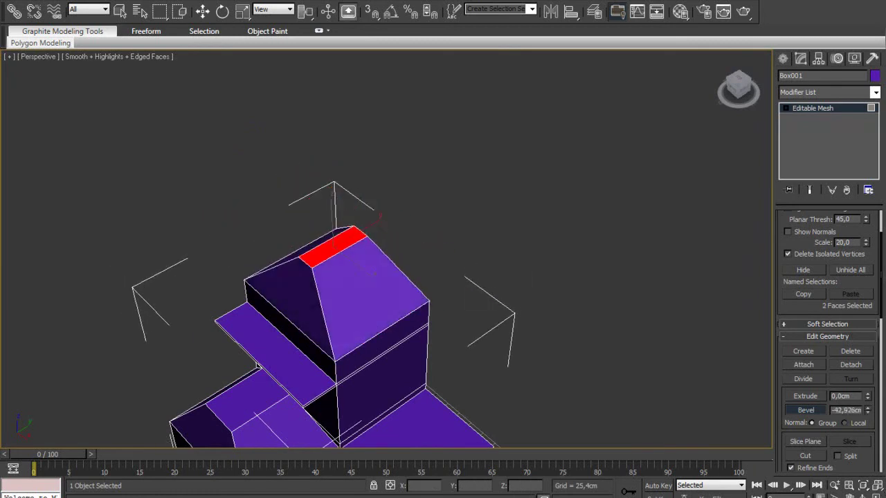
pyautogui.click(390, 236)
pyautogui.moveTo(344, 326)
pyautogui.keyDown('alt'); pyautogui.mouseDown(button='middle')
pyautogui.moveTo(336, 257)
pyautogui.moveTo(412, 365)
pyautogui.moveTo(450, 344)
pyautogui.moveTo(374, 348)
pyautogui.moveTo(386, 315)
pyautogui.moveTo(620, 354)
pyautogui.moveTo(501, 358)
pyautogui.moveTo(391, 334)
pyautogui.moveTo(392, 325)
pyautogui.mouseUp(button='middle'); pyautogui.keyUp('alt')
pyautogui.scroll(-5, 336, 257)
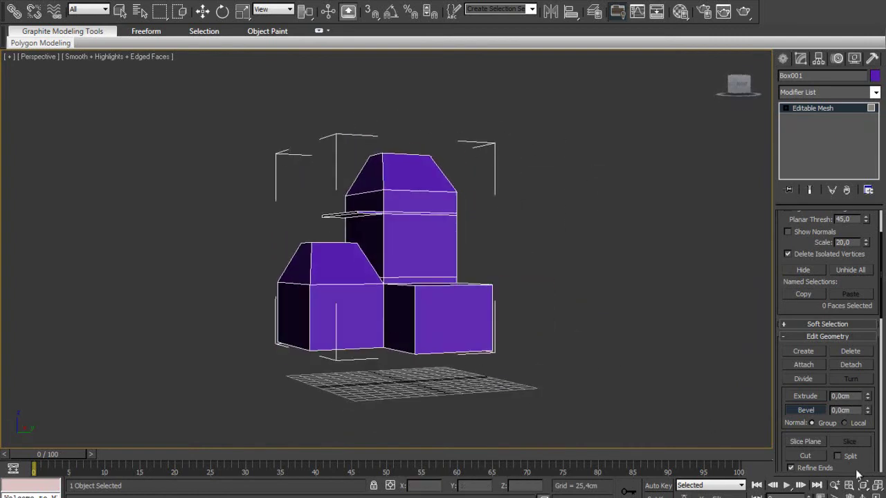
pyautogui.click(811, 443)
pyautogui.keyDown('alt'); pyautogui.moveTo(442, 291); pyautogui.dragTo(419, 239, button='middle'); pyautogui.keyUp('alt')
pyautogui.moveTo(418, 239); pyautogui.dragTo(418, 216)
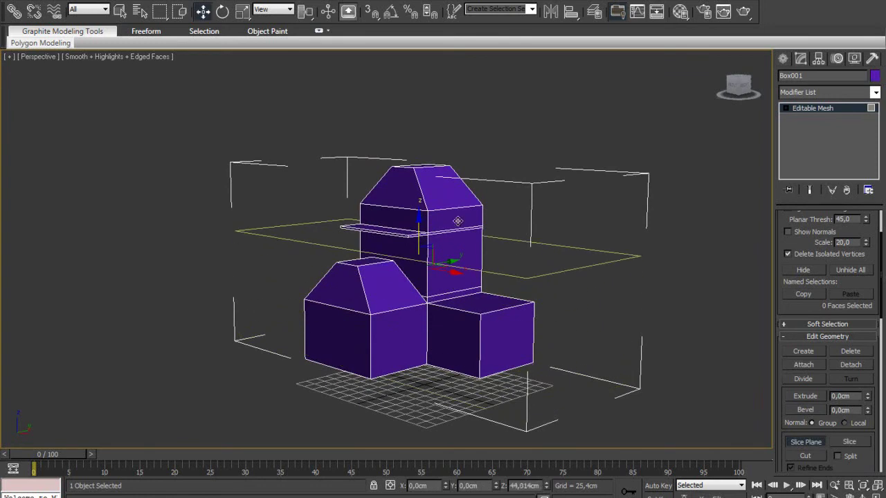
pyautogui.keyDown('alt'); pyautogui.moveTo(334, 247); pyautogui.dragTo(344, 247, button='middle'); pyautogui.keyUp('alt')
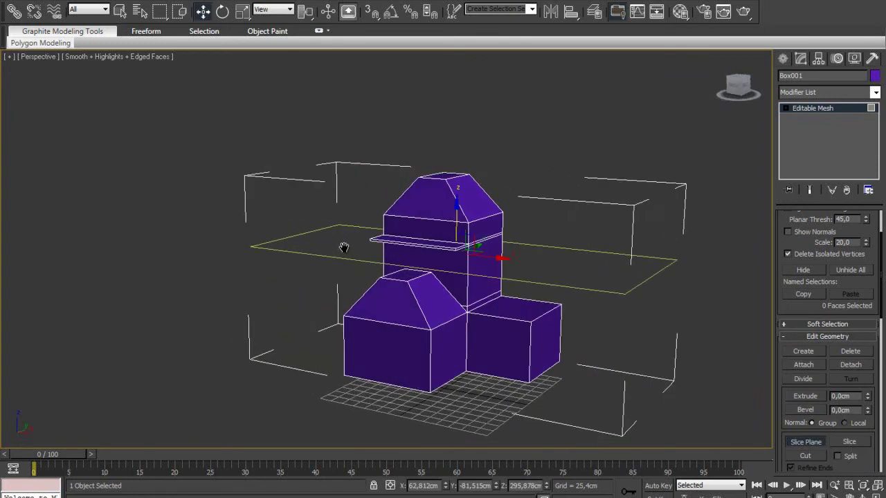
pyautogui.click(222, 11)
pyautogui.moveTo(430, 240); pyautogui.dragTo(459, 300)
pyautogui.keyDown('alt'); pyautogui.moveTo(459, 300); pyautogui.dragTo(461, 285, button='middle'); pyautogui.keyUp('alt')
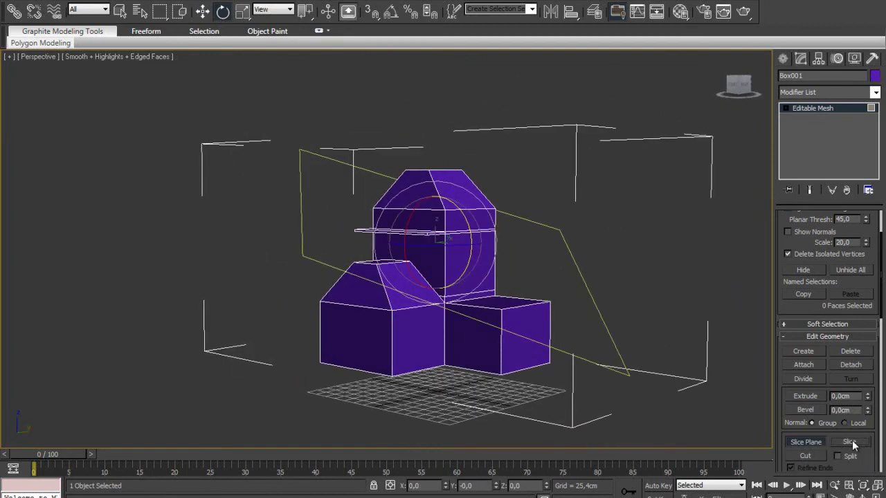
pyautogui.click(802, 442)
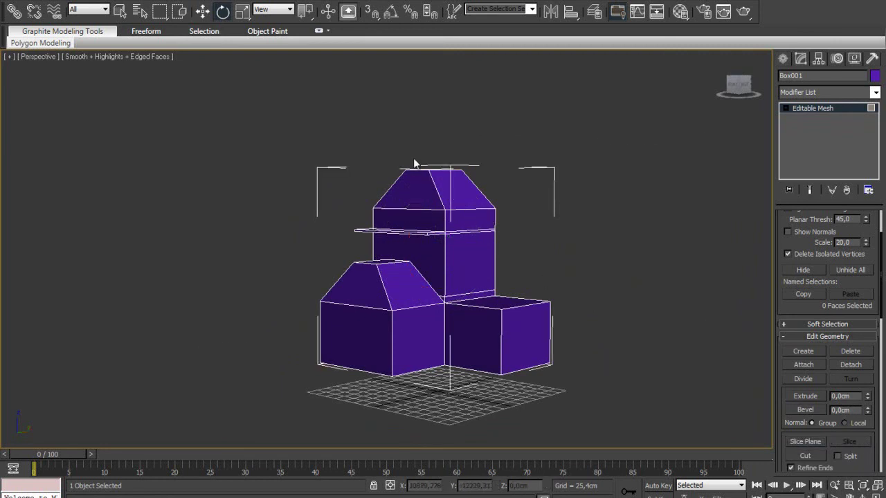
pyautogui.click(423, 194)
pyautogui.click(613, 199)
pyautogui.scroll(2, 875, 242)
pyautogui.scroll(2, 875, 249)
pyautogui.click(855, 229)
pyautogui.click(446, 220)
pyautogui.click(608, 240)
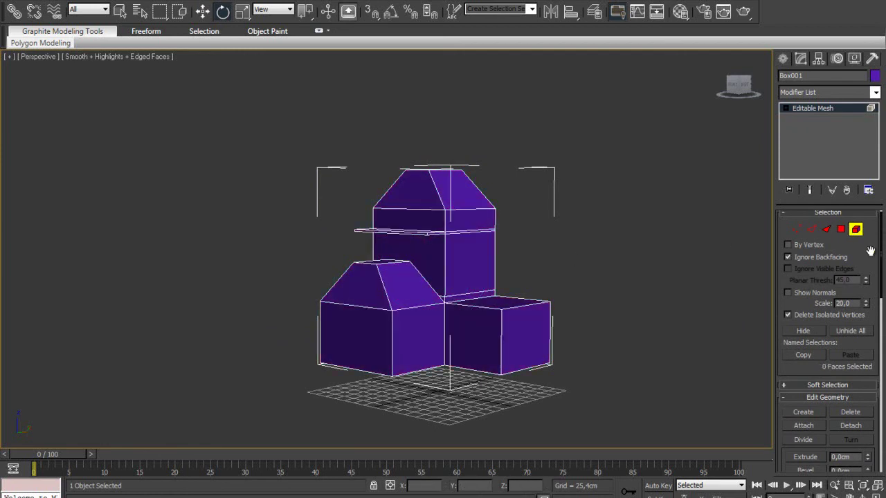
pyautogui.moveTo(870, 250); pyautogui.dragTo(877, 39)
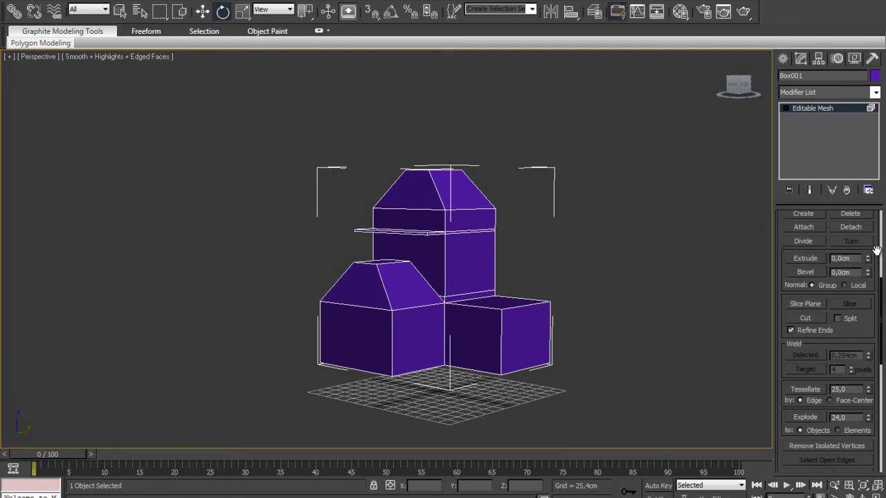
# Step: Add an Edit Mesh modifier to the purple house, select the whole object and delete it
pyautogui.moveTo(876, 251); pyautogui.dragTo(880, 125)
pyautogui.moveTo(874, 362)
pyautogui.mouseDown()
pyautogui.moveTo(881, 476)
pyautogui.moveTo(878, 267)
pyautogui.mouseUp()
pyautogui.scroll(5, 876, 240)
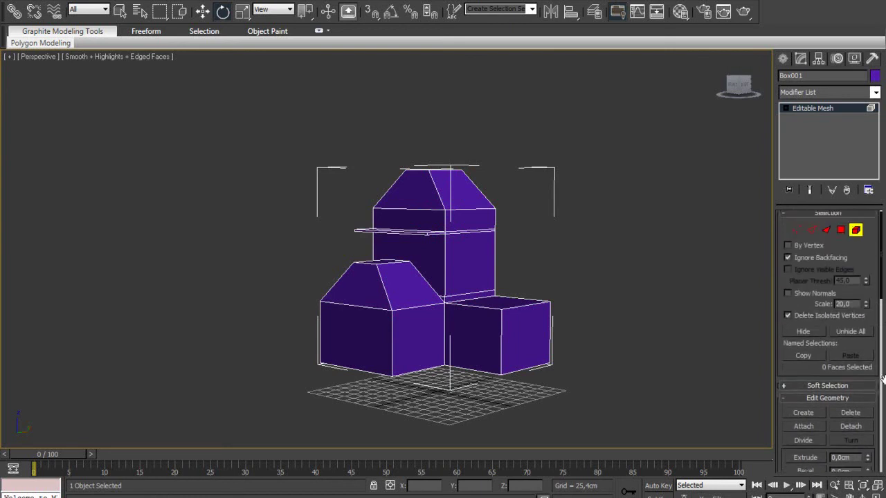
pyautogui.click(824, 92)
pyautogui.click(821, 120)
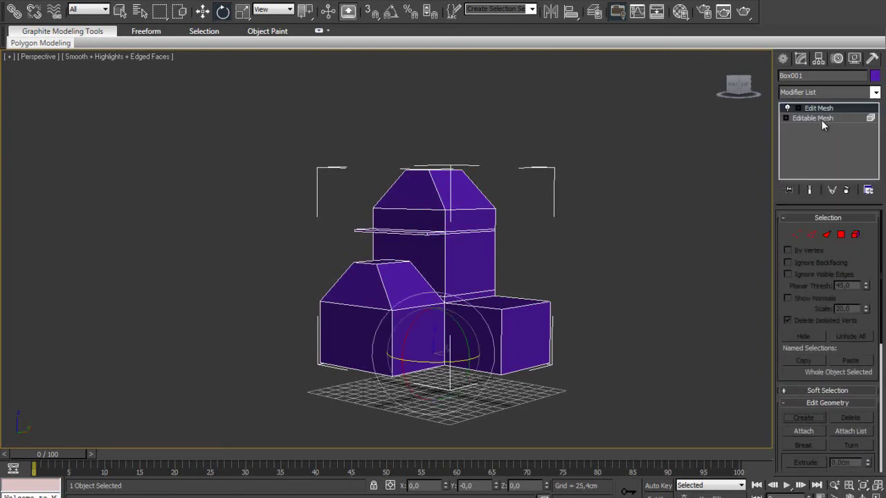
pyautogui.press('Delete')
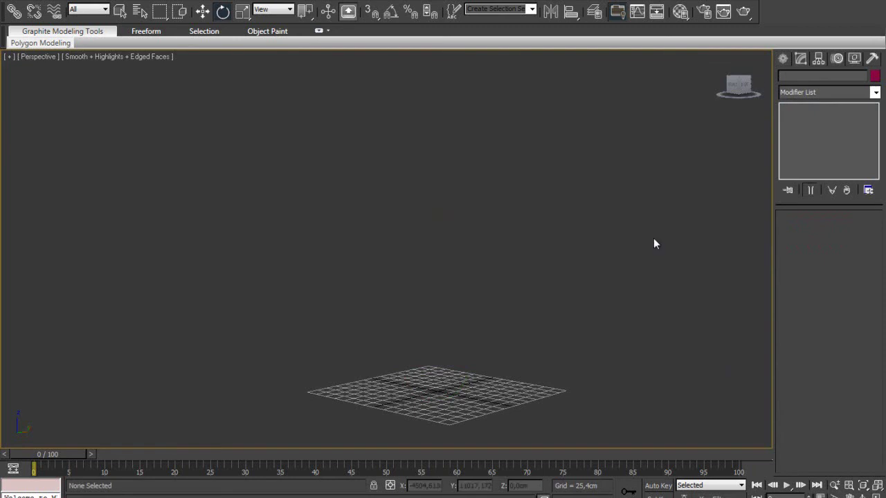
# Step: Draw a teal Box001 on the grid, 101.6 cm long and wide and 76.2 cm high
pyautogui.click(783, 59)
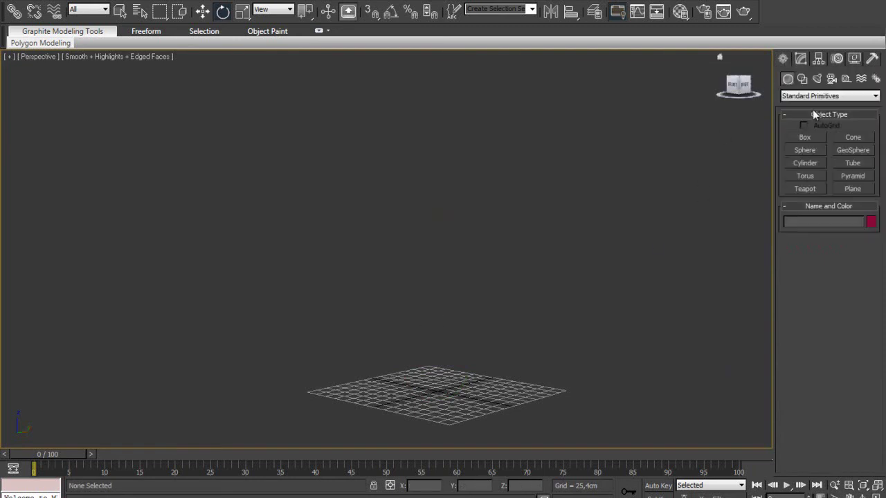
pyautogui.click(805, 137)
pyautogui.keyDown('alt'); pyautogui.moveTo(415, 376); pyautogui.dragTo(376, 321, button='middle'); pyautogui.keyUp('alt')
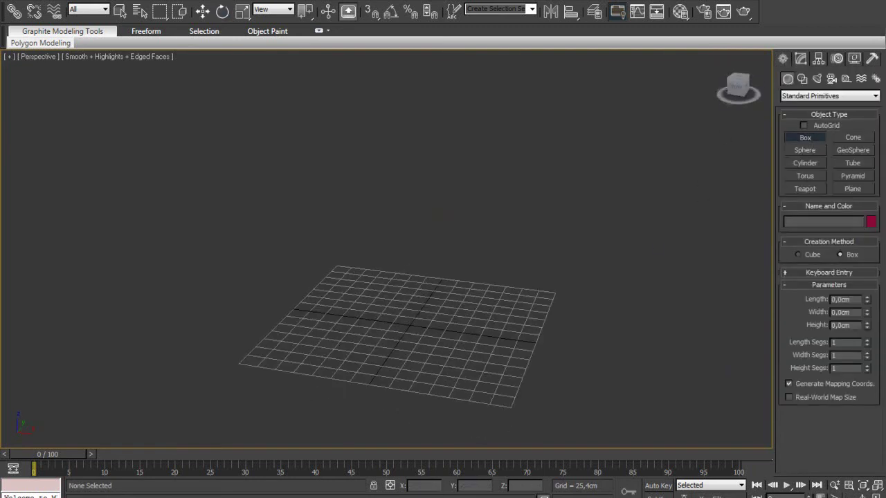
pyautogui.click(864, 487)
pyautogui.keyDown('alt'); pyautogui.moveTo(312, 254); pyautogui.dragTo(413, 270, button='middle'); pyautogui.keyUp('alt')
pyautogui.moveTo(287, 227); pyautogui.dragTo(491, 267)
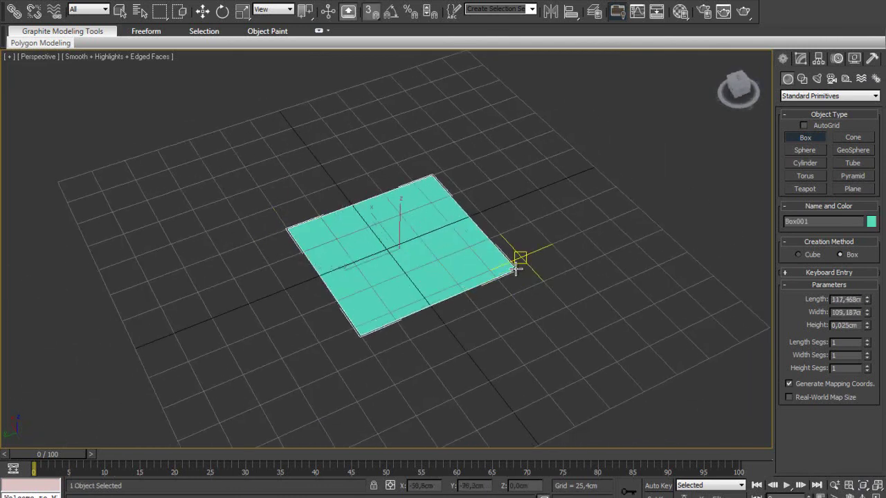
pyautogui.click(488, 208)
pyautogui.moveTo(416, 263)
pyautogui.mouseDown(button='middle')
pyautogui.moveTo(411, 328)
pyautogui.moveTo(382, 295)
pyautogui.mouseUp(button='middle')
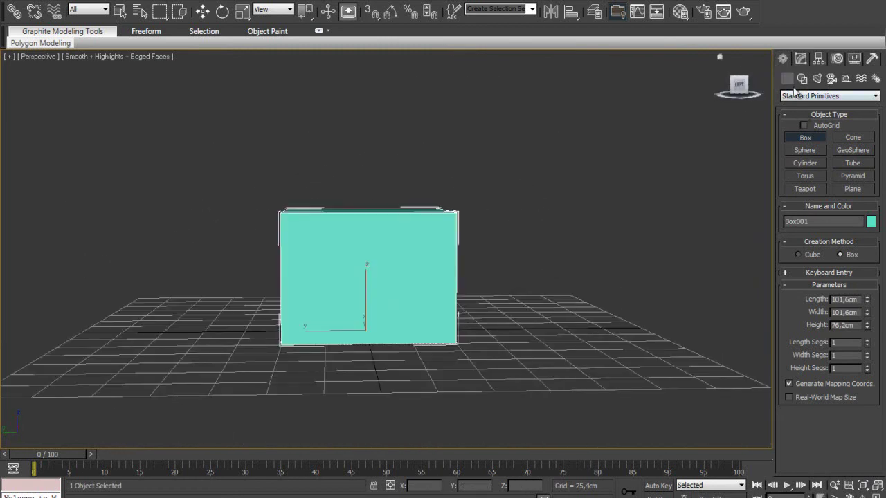
pyautogui.press('e')
pyautogui.click(803, 59)
# Step: Convert the teal box to Editable Poly and reselect it
pyautogui.rightClick(384, 236)
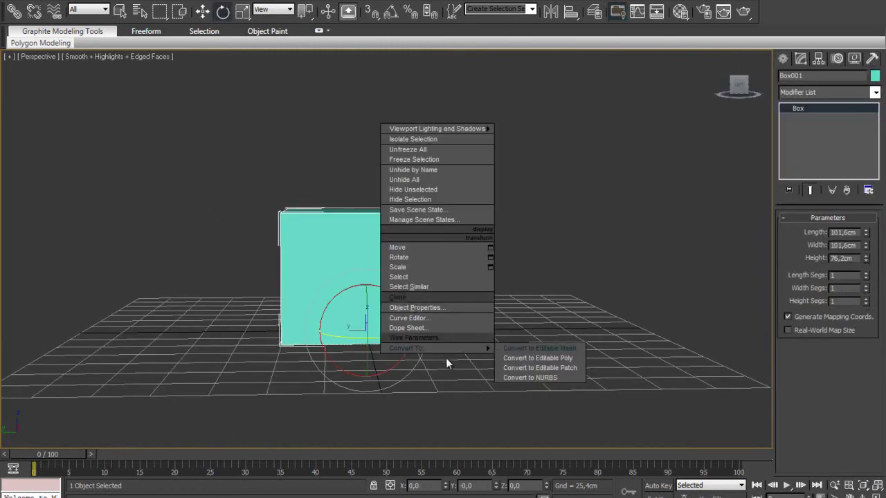
pyautogui.click(548, 356)
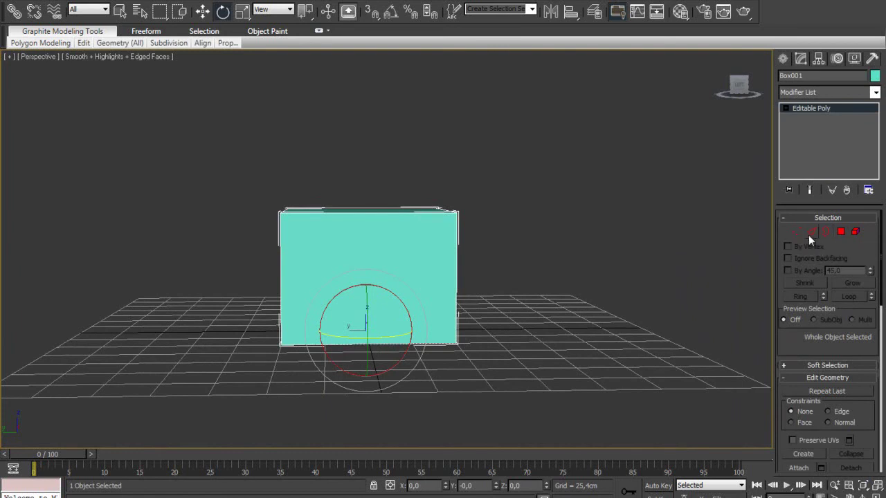
pyautogui.keyDown('alt'); pyautogui.moveTo(445, 247); pyautogui.dragTo(715, 296, button='middle'); pyautogui.keyUp('alt')
pyautogui.click(714, 295)
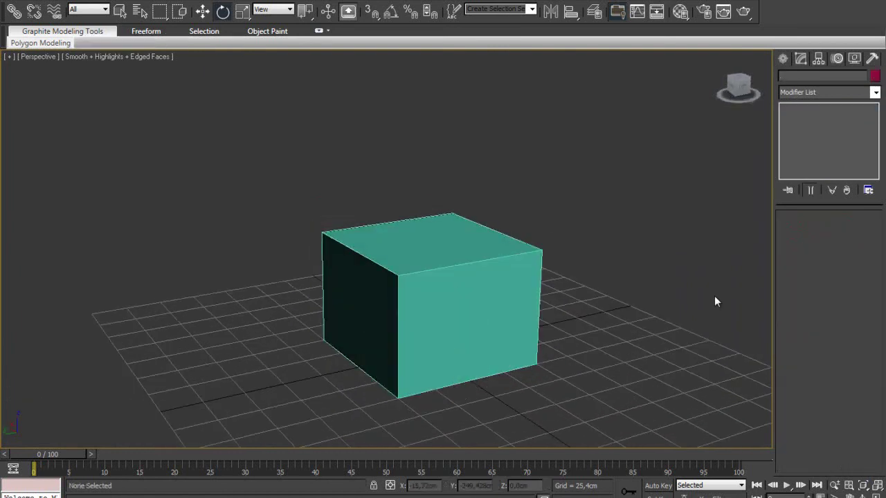
pyautogui.click(345, 281)
# Step: At Polygon level, turn on Ignore Backfacing and clear the face selection
pyautogui.click(796, 231)
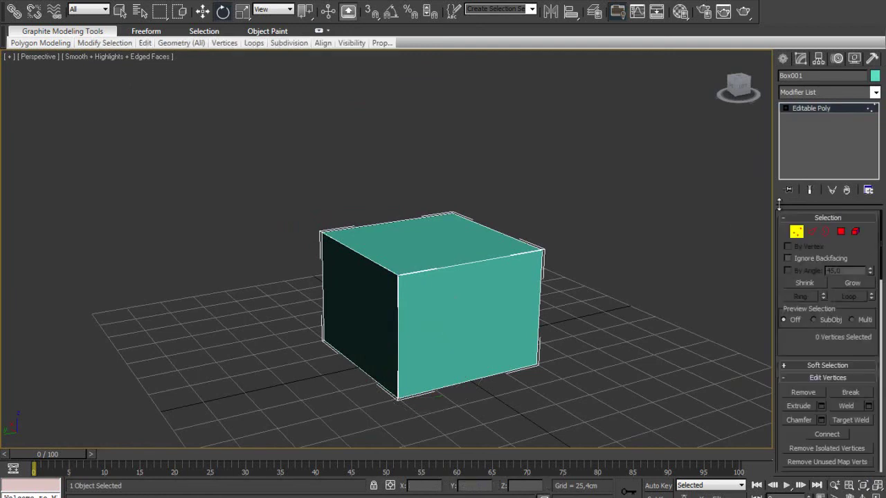
pyautogui.click(815, 233)
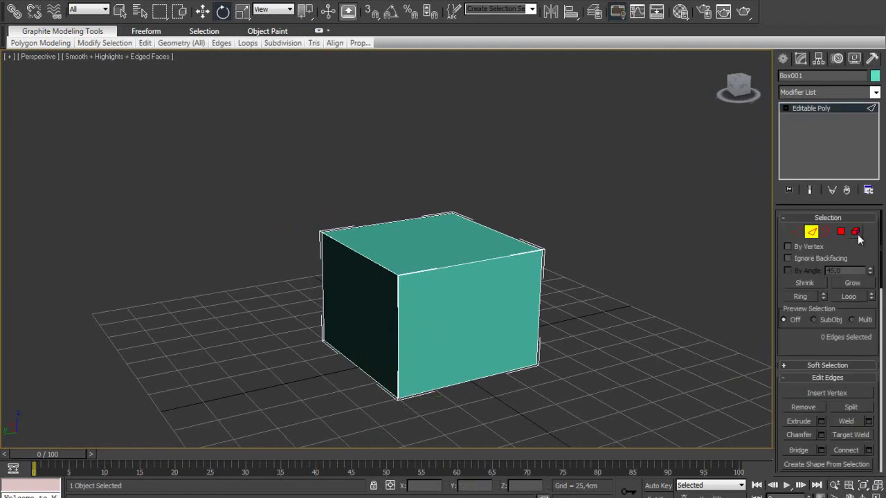
pyautogui.click(840, 231)
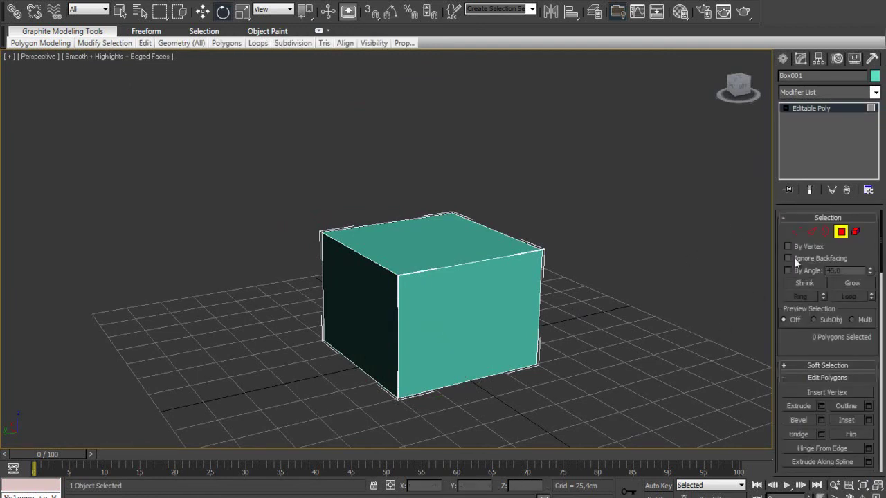
pyautogui.click(788, 258)
pyautogui.click(459, 269)
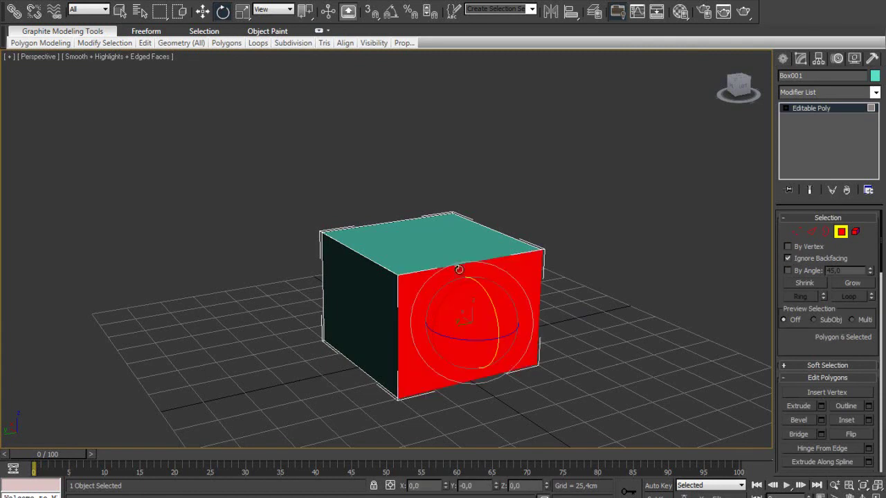
pyautogui.click(696, 279)
pyautogui.keyDown('alt'); pyautogui.moveTo(694, 277); pyautogui.dragTo(649, 280, button='middle'); pyautogui.keyUp('alt')
pyautogui.click(119, 12)
# Step: Select and frame the box's top face, then try an Extrude and discard it at zero height
pyautogui.scroll(-1, 797, 336)
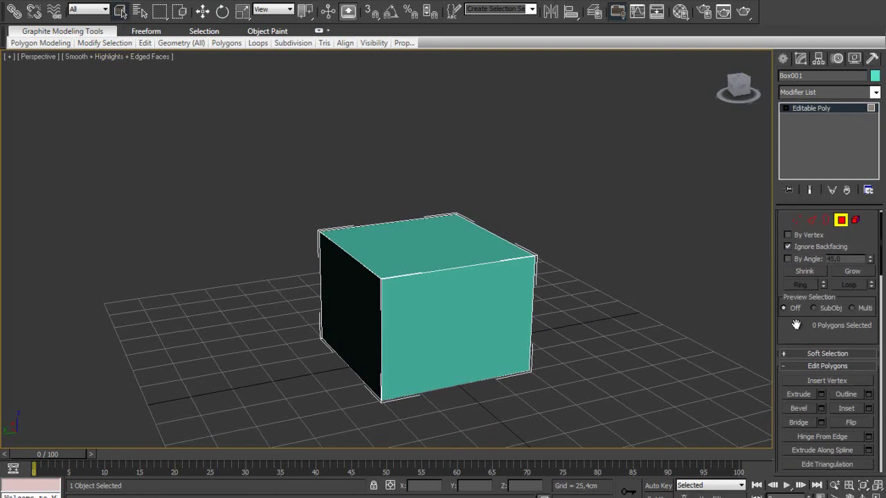
pyautogui.click(422, 239)
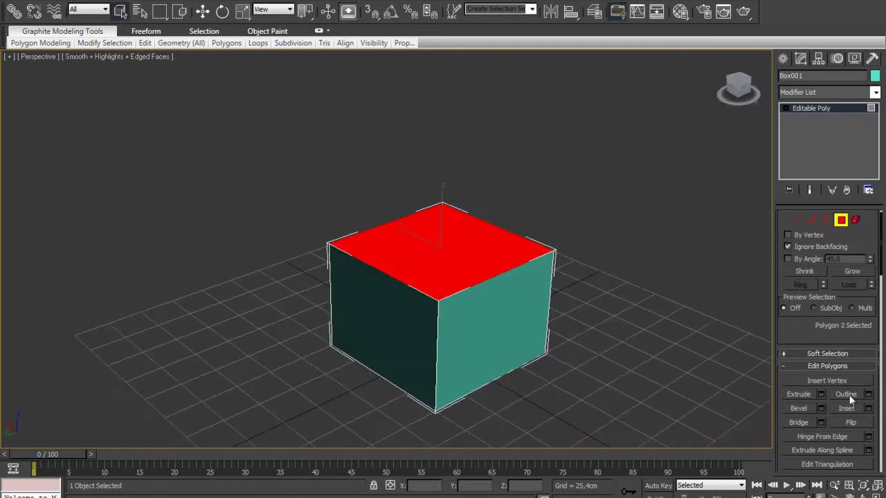
pyautogui.press('z')
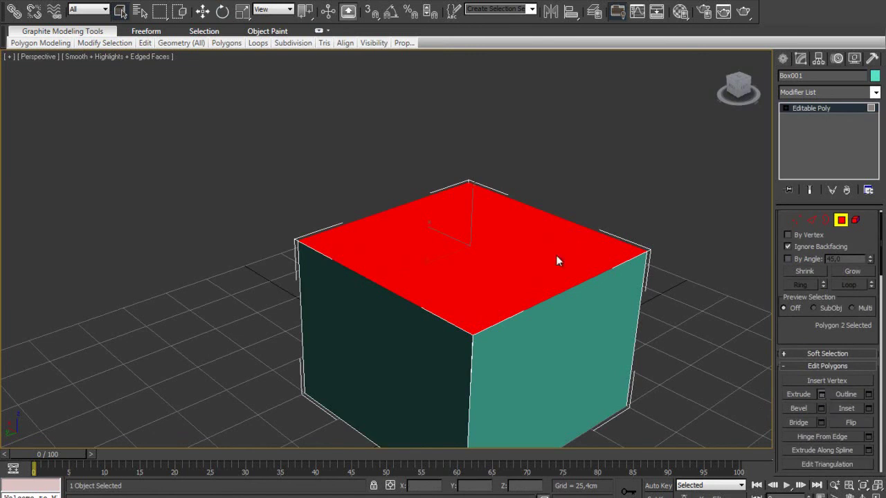
pyautogui.hotkey('shift', 'e')
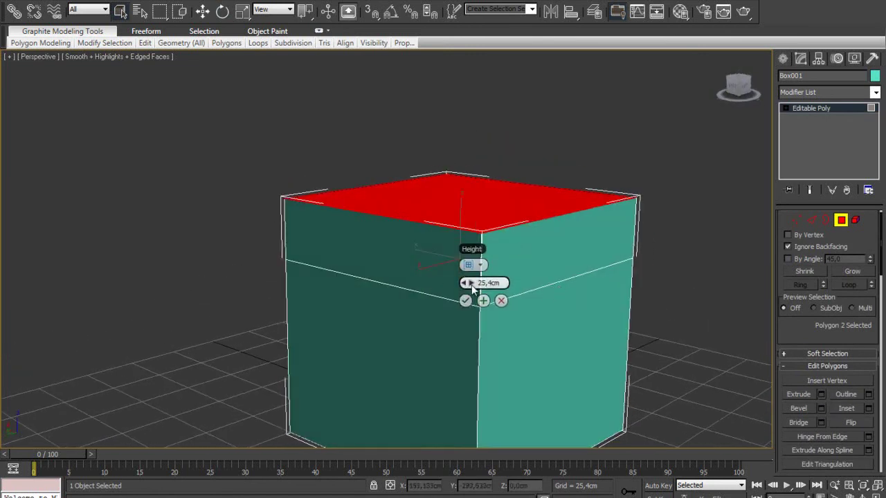
pyautogui.moveTo(472, 289); pyautogui.dragTo(472, 304)
pyautogui.click(501, 301)
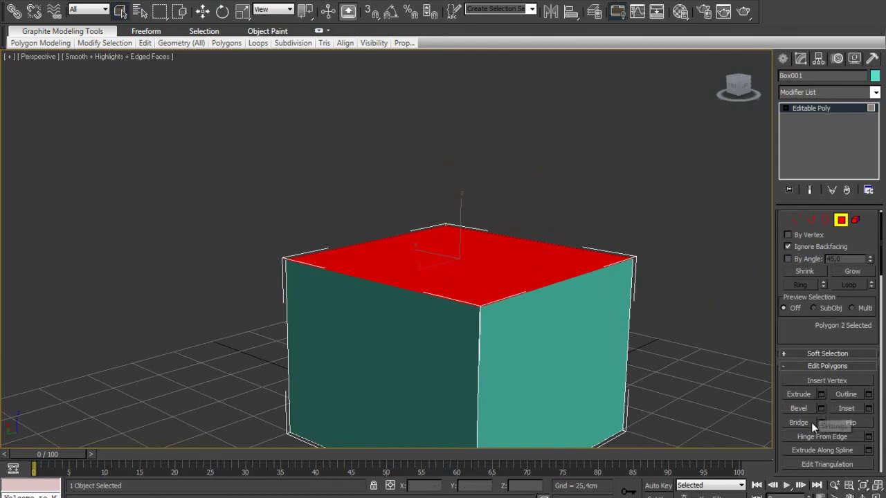
# Step: Try an Outline on the top face, cancel it, and view the box from above
pyautogui.click(869, 394)
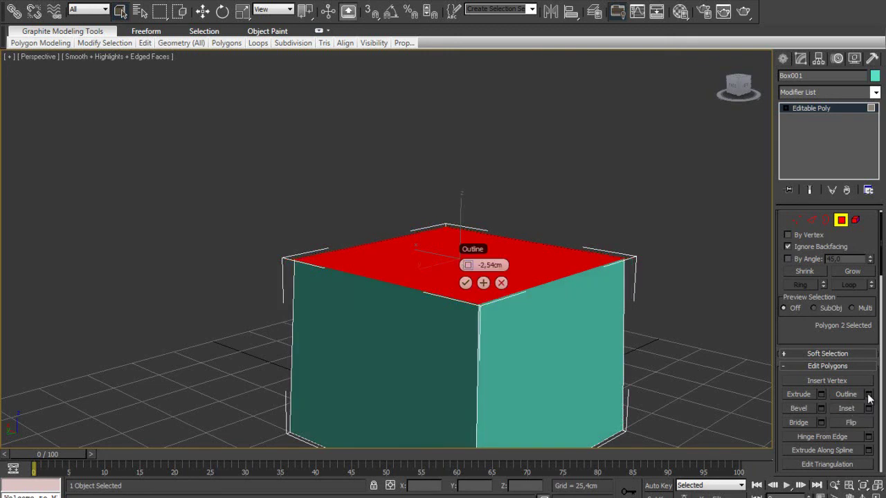
pyautogui.moveTo(468, 265)
pyautogui.mouseDown()
pyautogui.moveTo(537, 269)
pyautogui.moveTo(533, 284)
pyautogui.mouseUp()
pyautogui.click(500, 283)
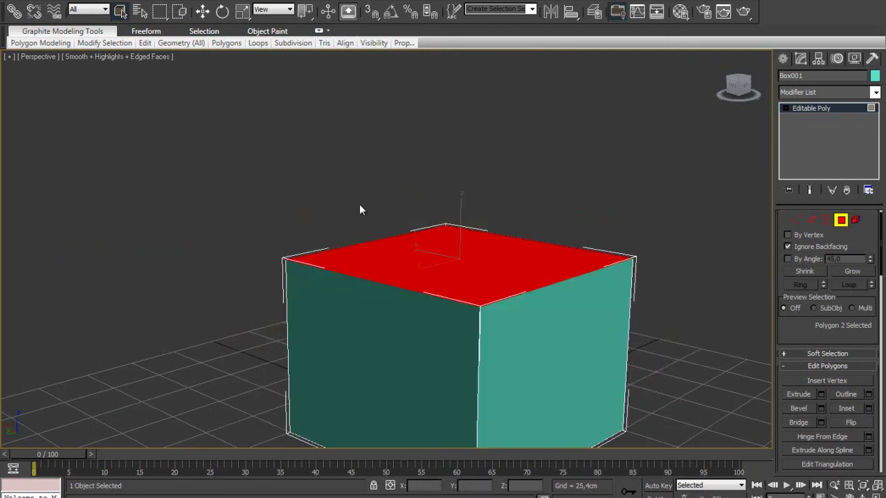
pyautogui.keyDown('alt'); pyautogui.moveTo(360, 210); pyautogui.dragTo(392, 263, button='middle'); pyautogui.keyUp('alt')
# Step: Inset the box's top face, leaving a border around an inner square
pyautogui.click(868, 408)
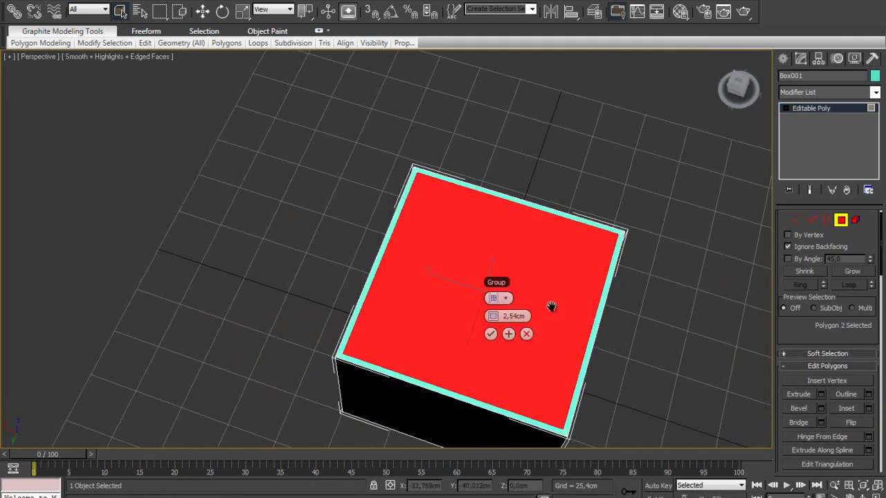
pyautogui.keyDown('alt'); pyautogui.moveTo(551, 307); pyautogui.dragTo(577, 281, button='middle'); pyautogui.keyUp('alt')
pyautogui.moveTo(504, 267); pyautogui.dragTo(578, 267)
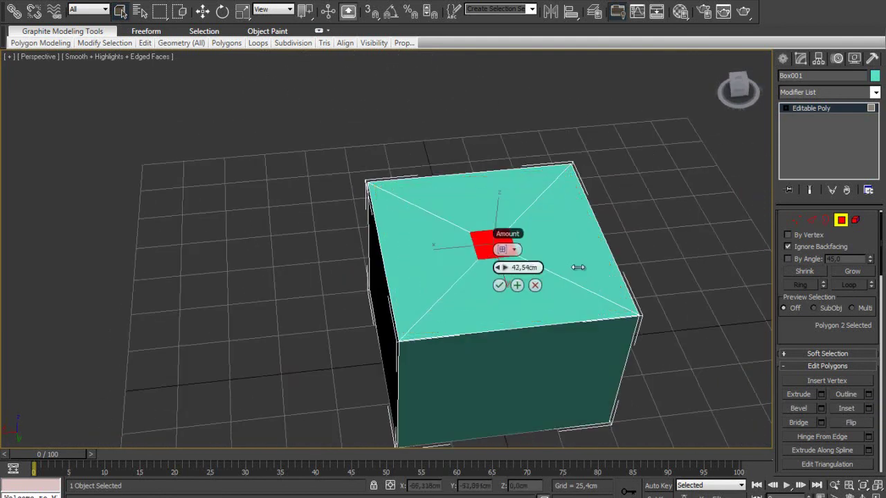
pyautogui.click(499, 285)
pyautogui.click(615, 215)
# Step: Extrude the inner top square about 129.6 cm upward into a tall column
pyautogui.keyDown('alt'); pyautogui.moveTo(616, 215); pyautogui.dragTo(583, 257, button='middle'); pyautogui.keyUp('alt')
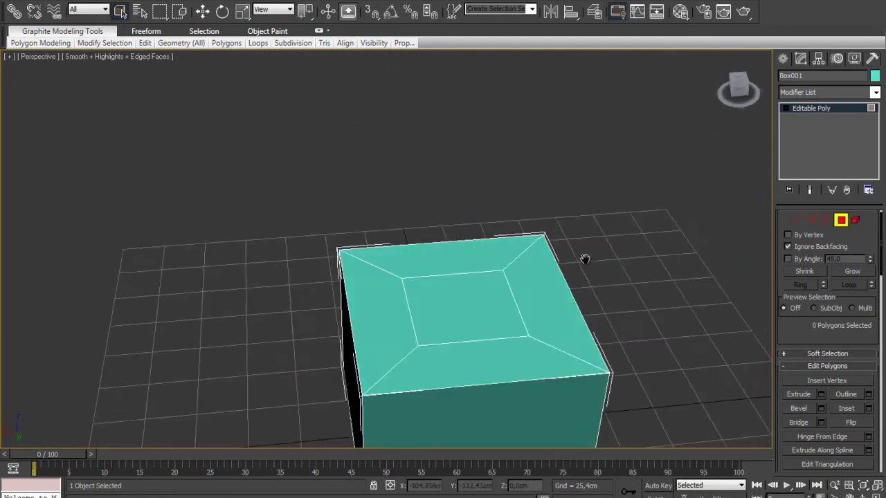
pyautogui.click(476, 284)
pyautogui.click(821, 394)
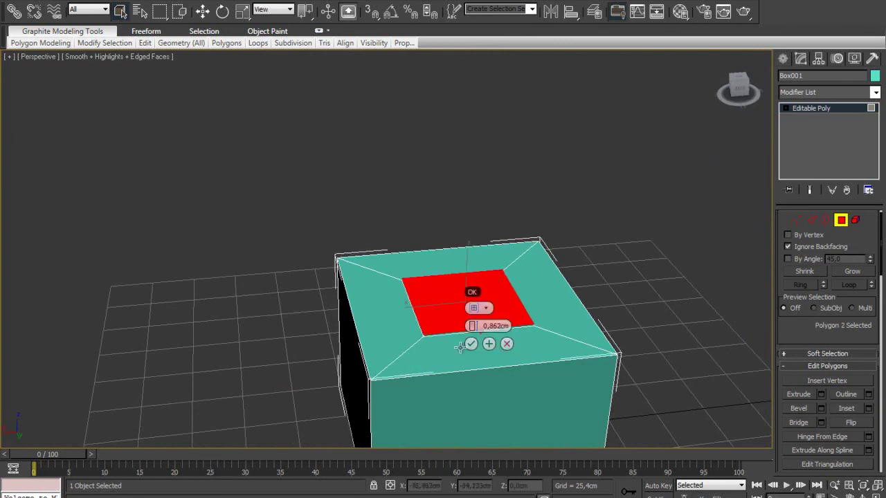
pyautogui.moveTo(472, 325); pyautogui.dragTo(711, 324)
pyautogui.click(629, 362)
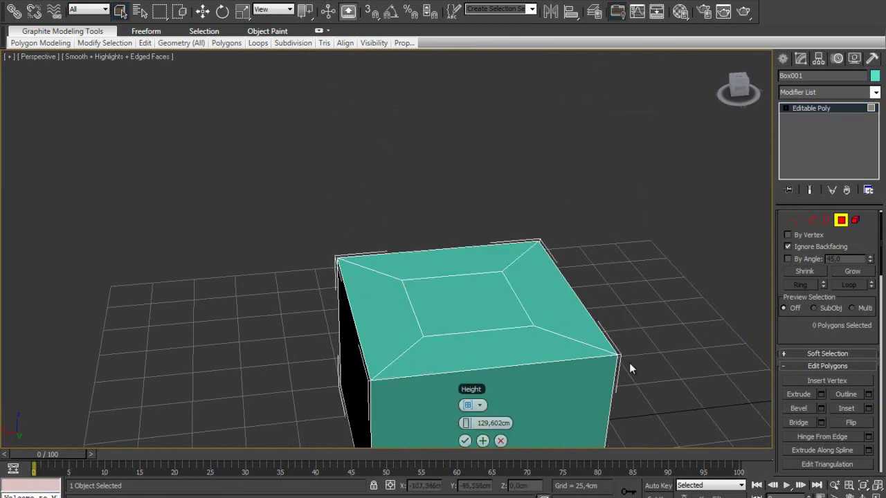
pyautogui.scroll(-2, 629, 362)
pyautogui.click(442, 322)
pyautogui.click(583, 312)
pyautogui.scroll(5, 584, 312)
pyautogui.scroll(-3, 507, 207)
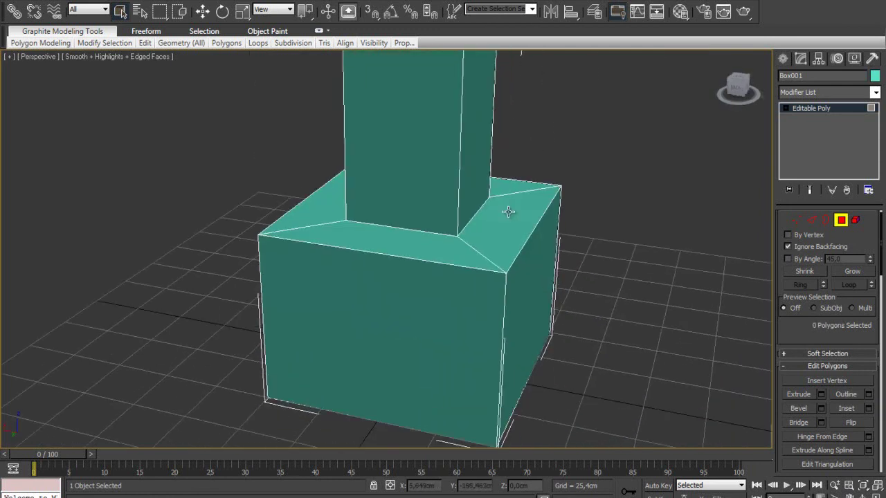
pyautogui.moveTo(808, 351); pyautogui.dragTo(805, 190)
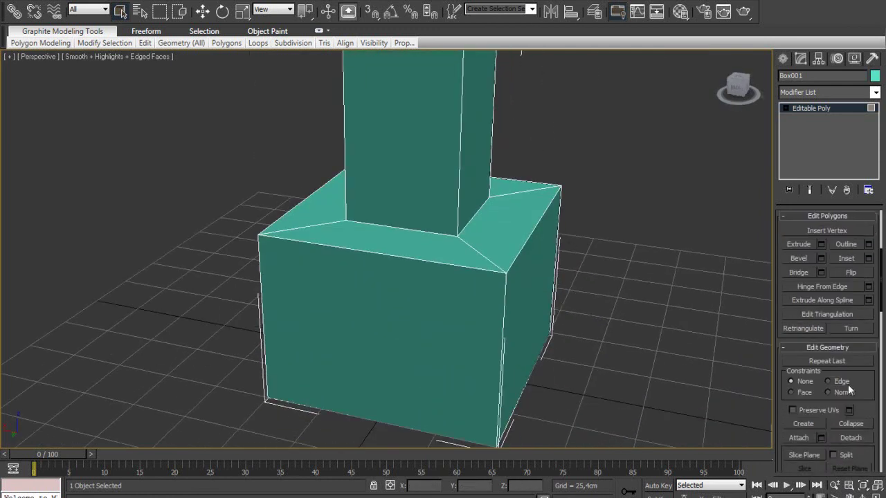
# Step: Inspect the tower from several angles, then return to object level with Box001 selected
pyautogui.scroll(-1, 856, 374)
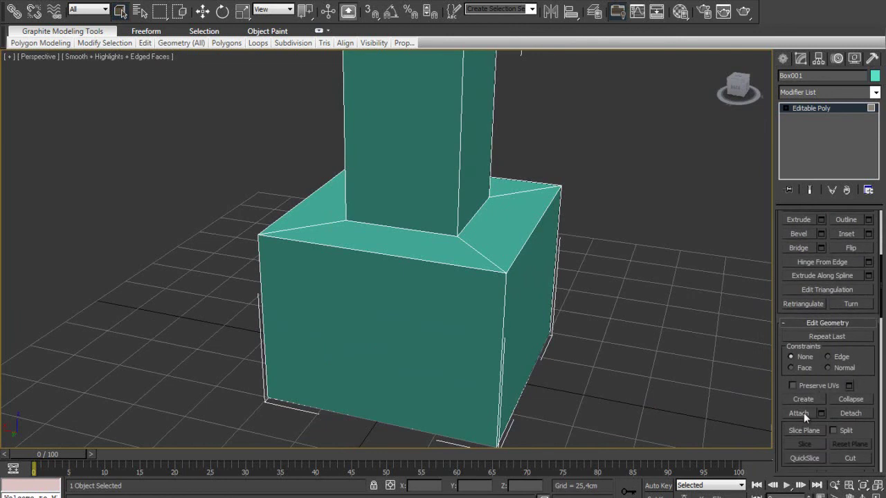
pyautogui.keyDown('alt'); pyautogui.moveTo(536, 236); pyautogui.dragTo(530, 245, button='middle'); pyautogui.keyUp('alt')
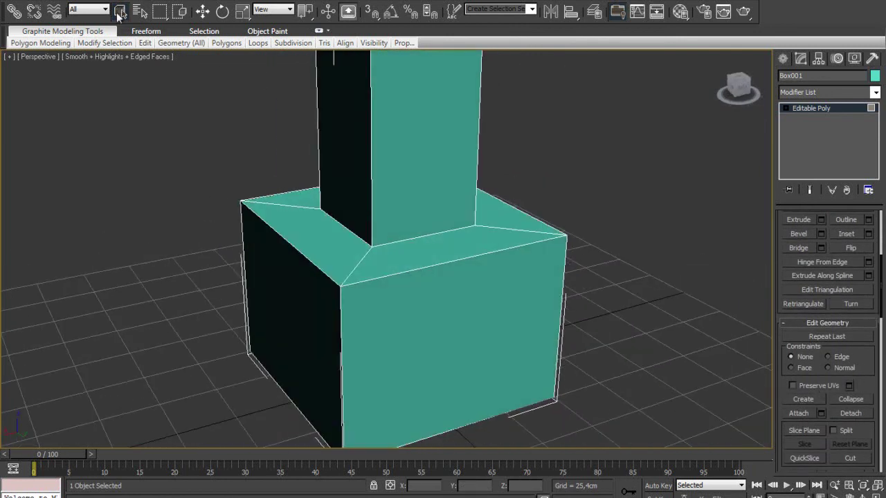
pyautogui.click(389, 162)
pyautogui.click(572, 187)
pyautogui.scroll(-5, 491, 206)
pyautogui.keyDown('alt'); pyautogui.moveTo(488, 209); pyautogui.dragTo(467, 229, button='middle'); pyautogui.keyUp('alt')
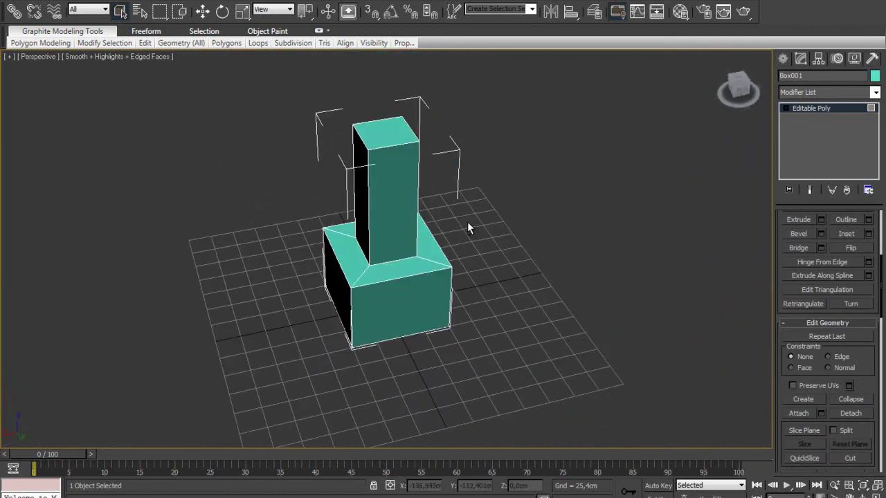
pyautogui.moveTo(870, 380); pyautogui.dragTo(858, 268)
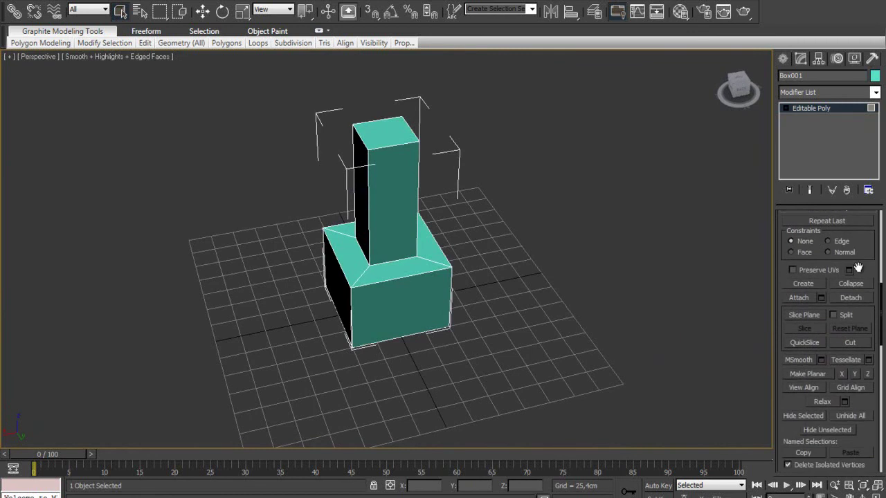
pyautogui.scroll(-3, 858, 268)
pyautogui.scroll(5, 861, 332)
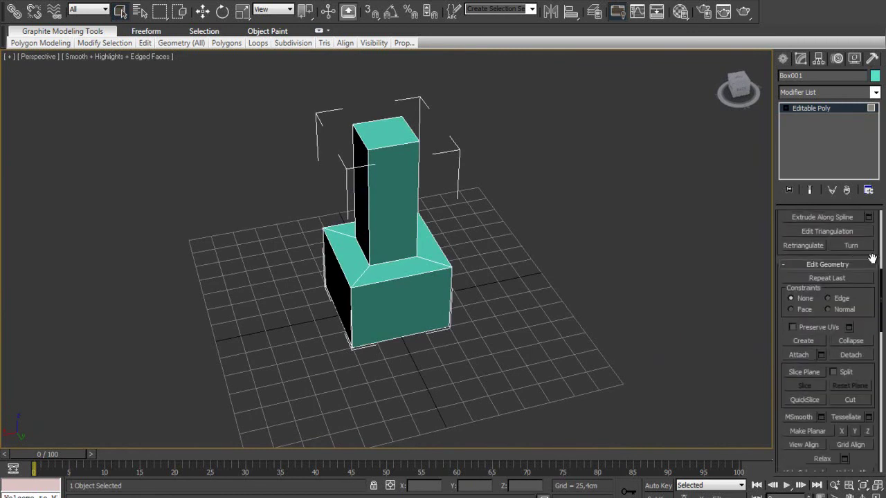
pyautogui.scroll(1, 868, 259)
pyautogui.scroll(5, 862, 260)
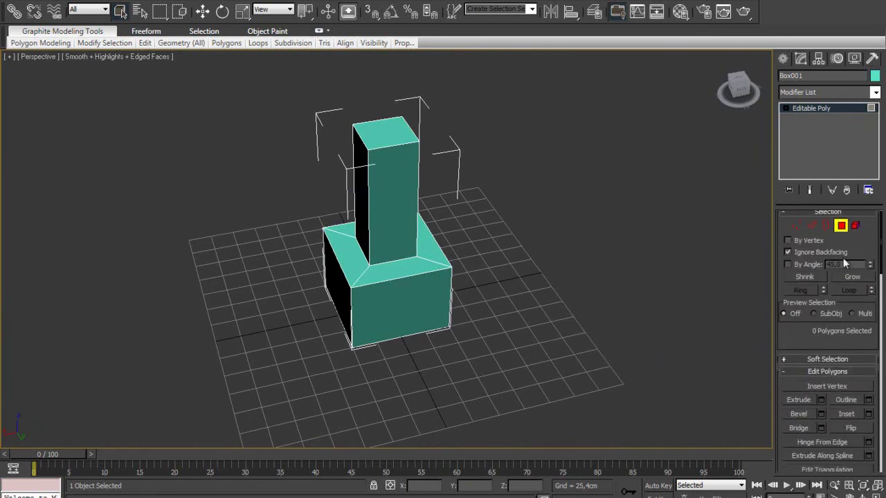
pyautogui.click(841, 227)
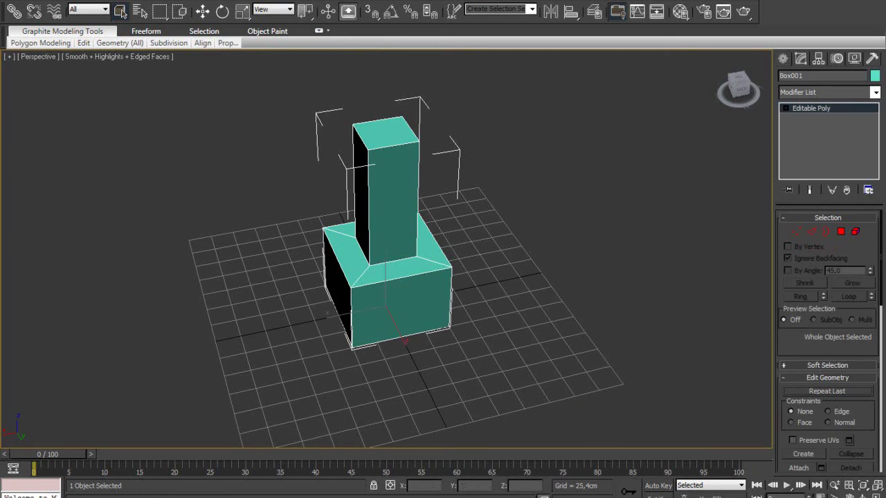
pyautogui.click(277, 471)
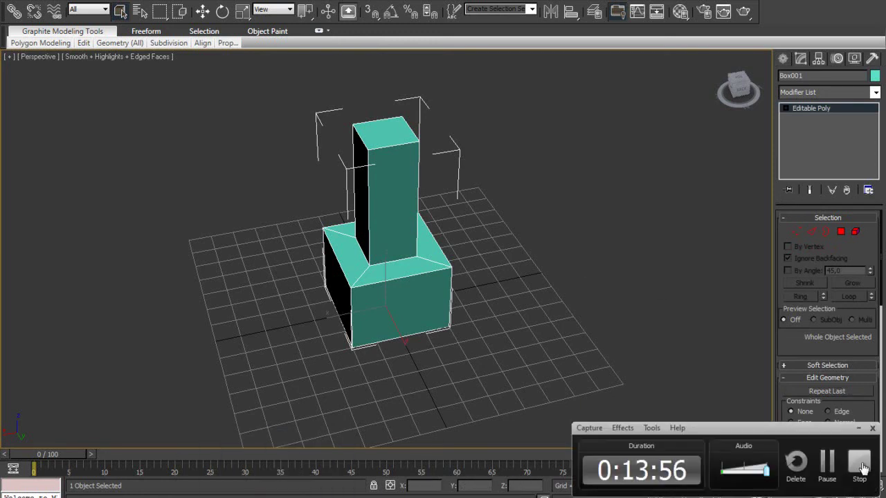